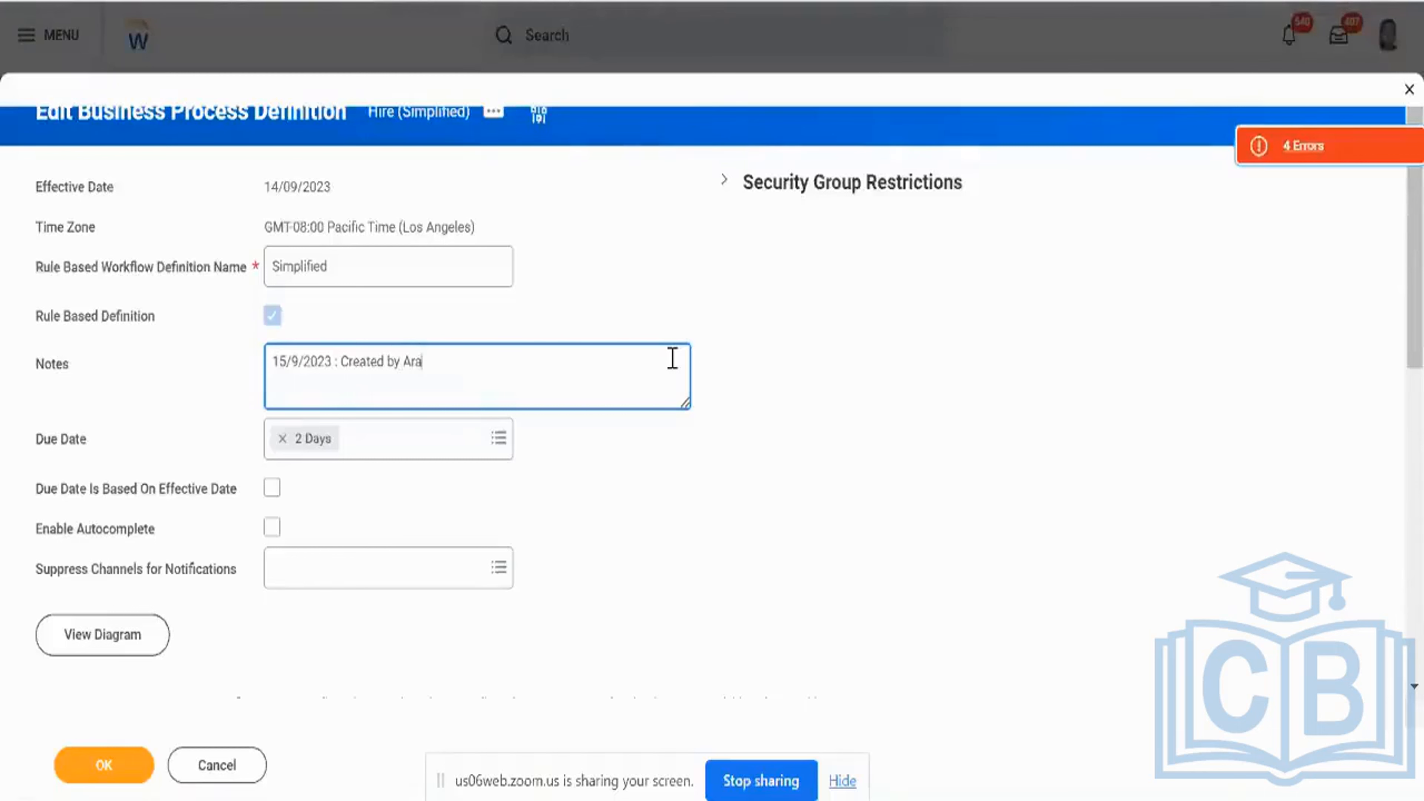
Complete the definition's Notes with the creator's name and "on 15/9.", plus a second line "20/9 : Added an approval step by Manager.".
text(an on 15/)
text(9. )
text(12/9)
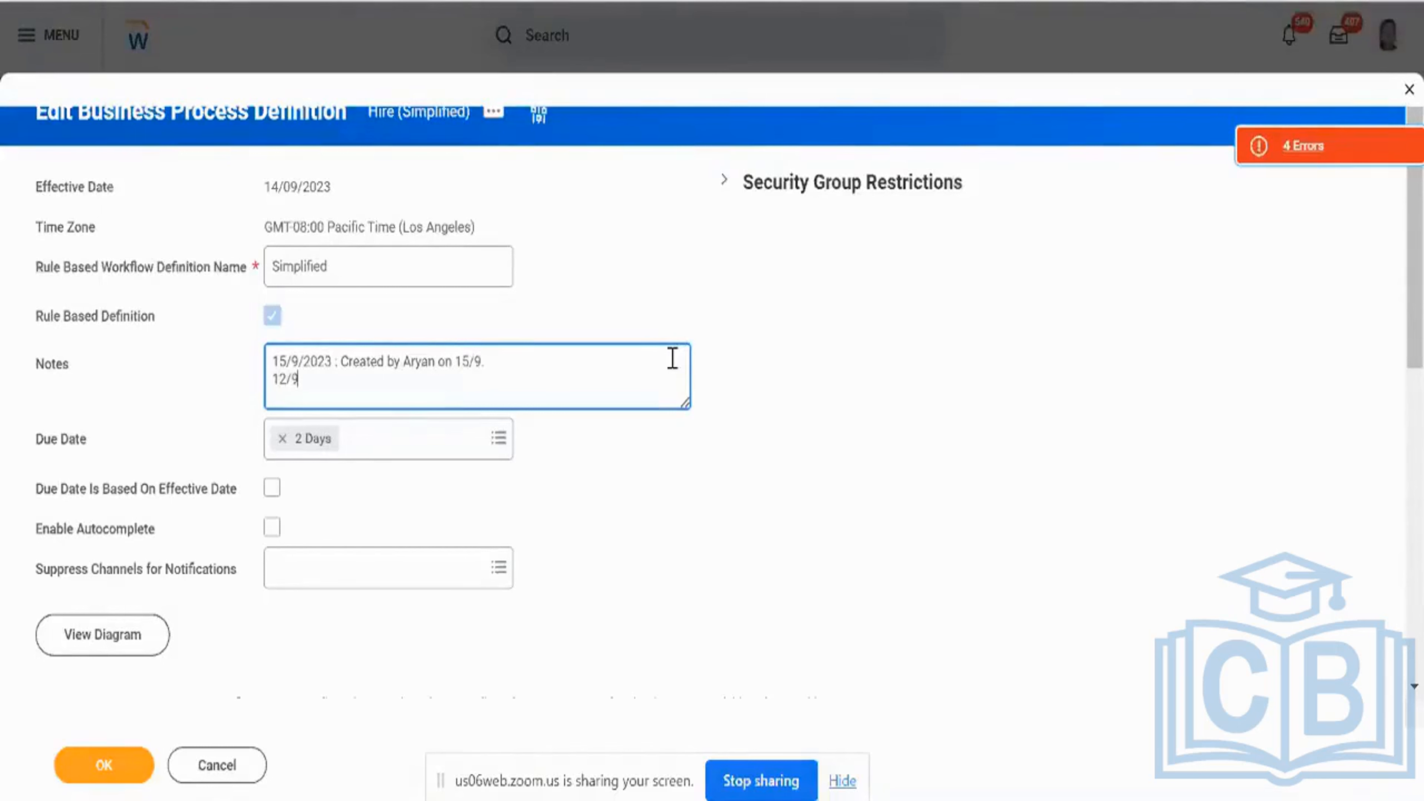
key(BackSpace)
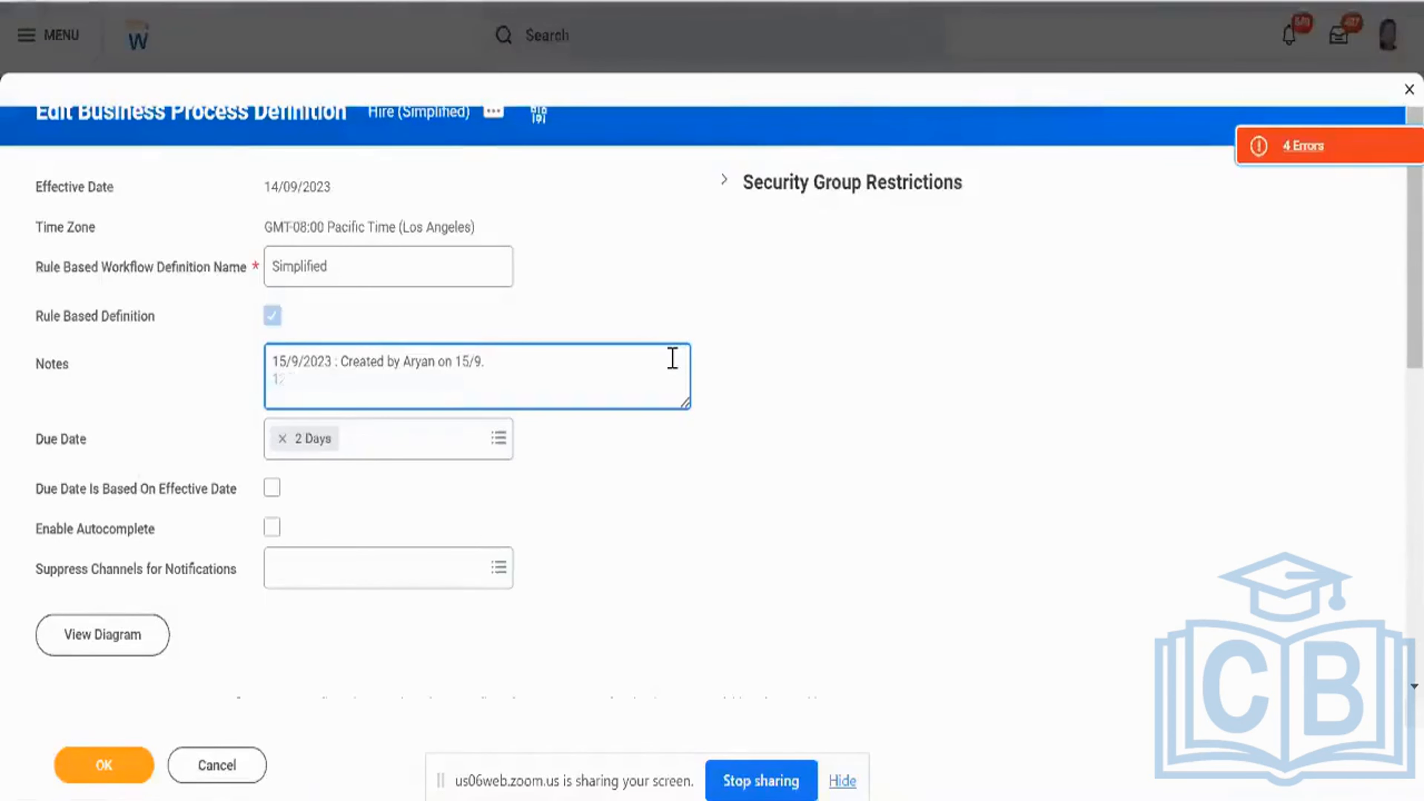
key(BackSpace)
key(BackSpace)
text(20/9)
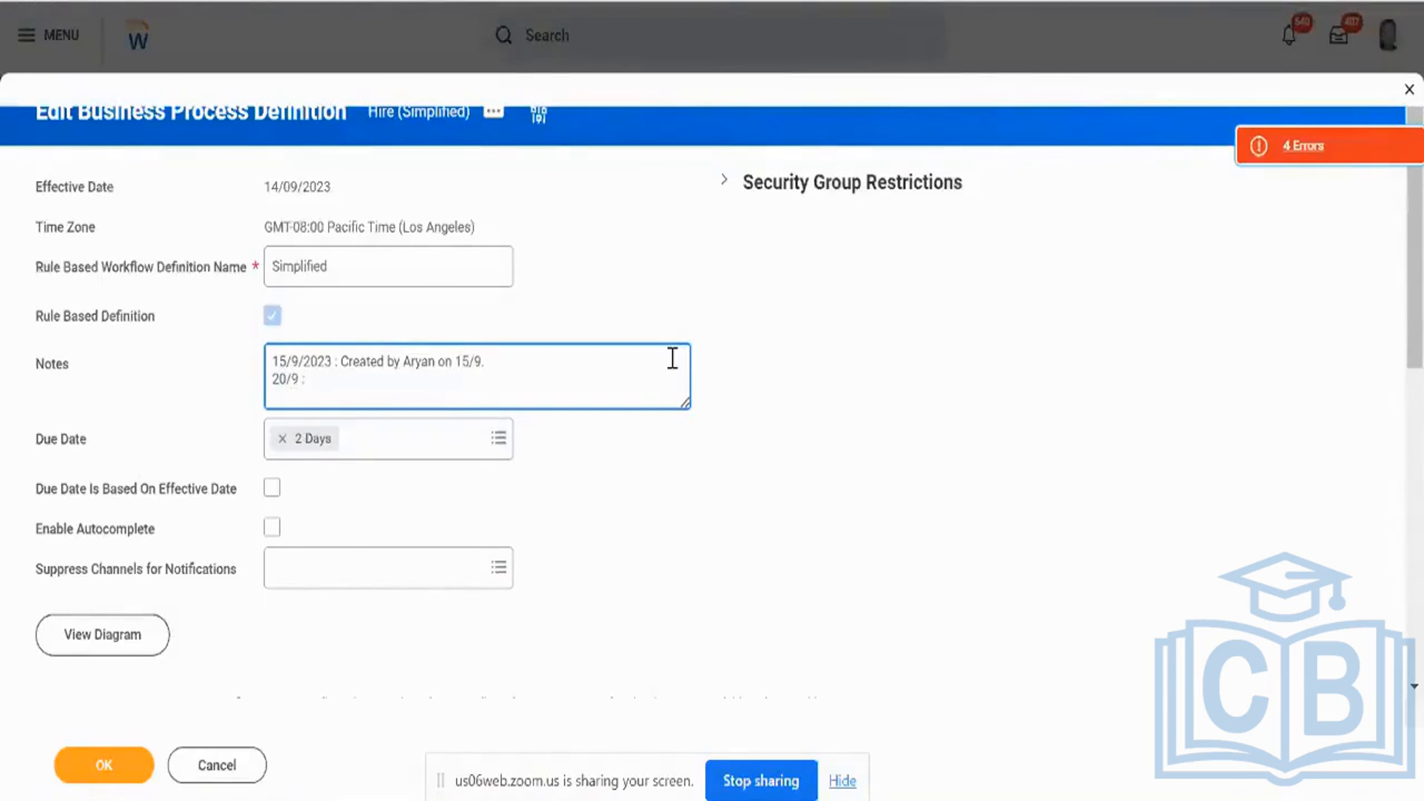
text( : Added)
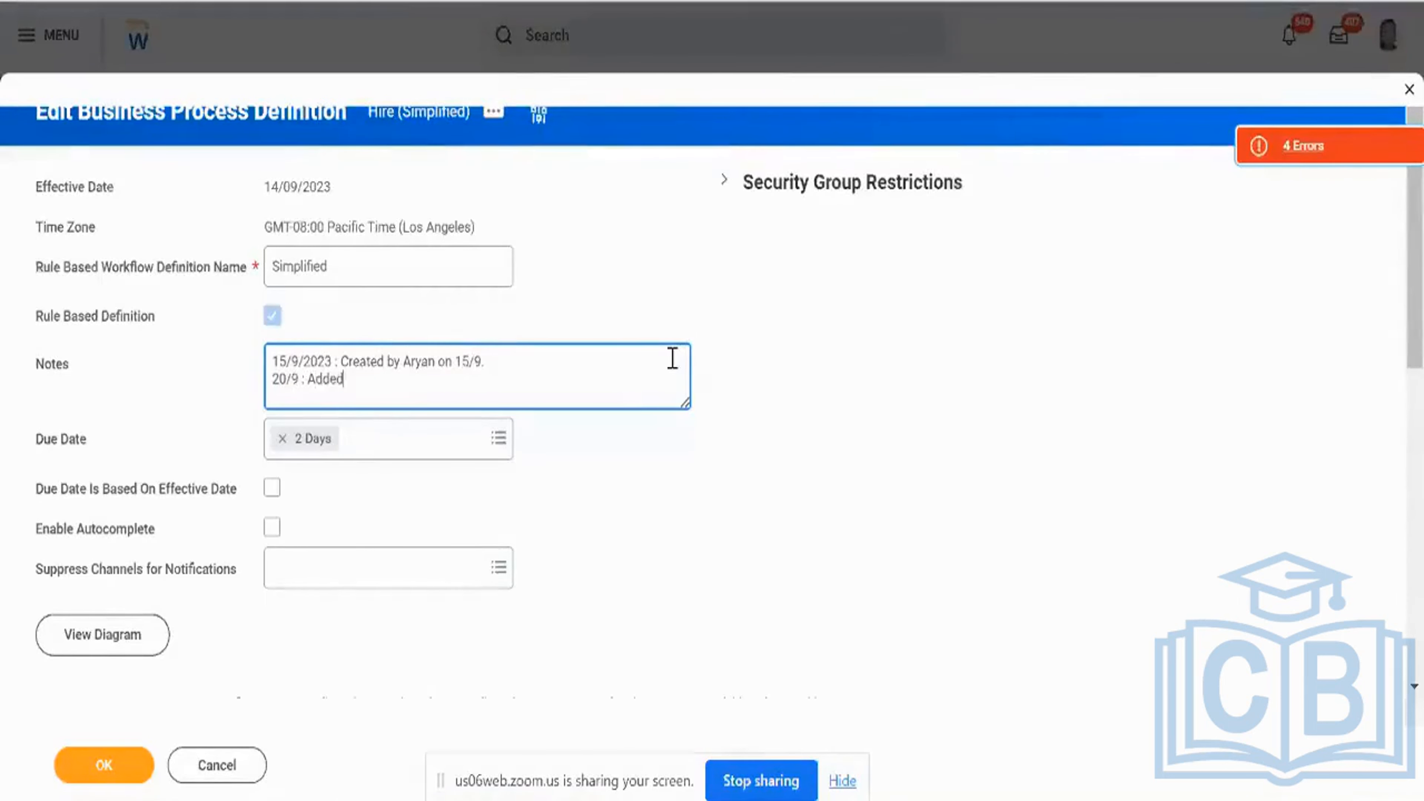
text( an approval step by Manager.)
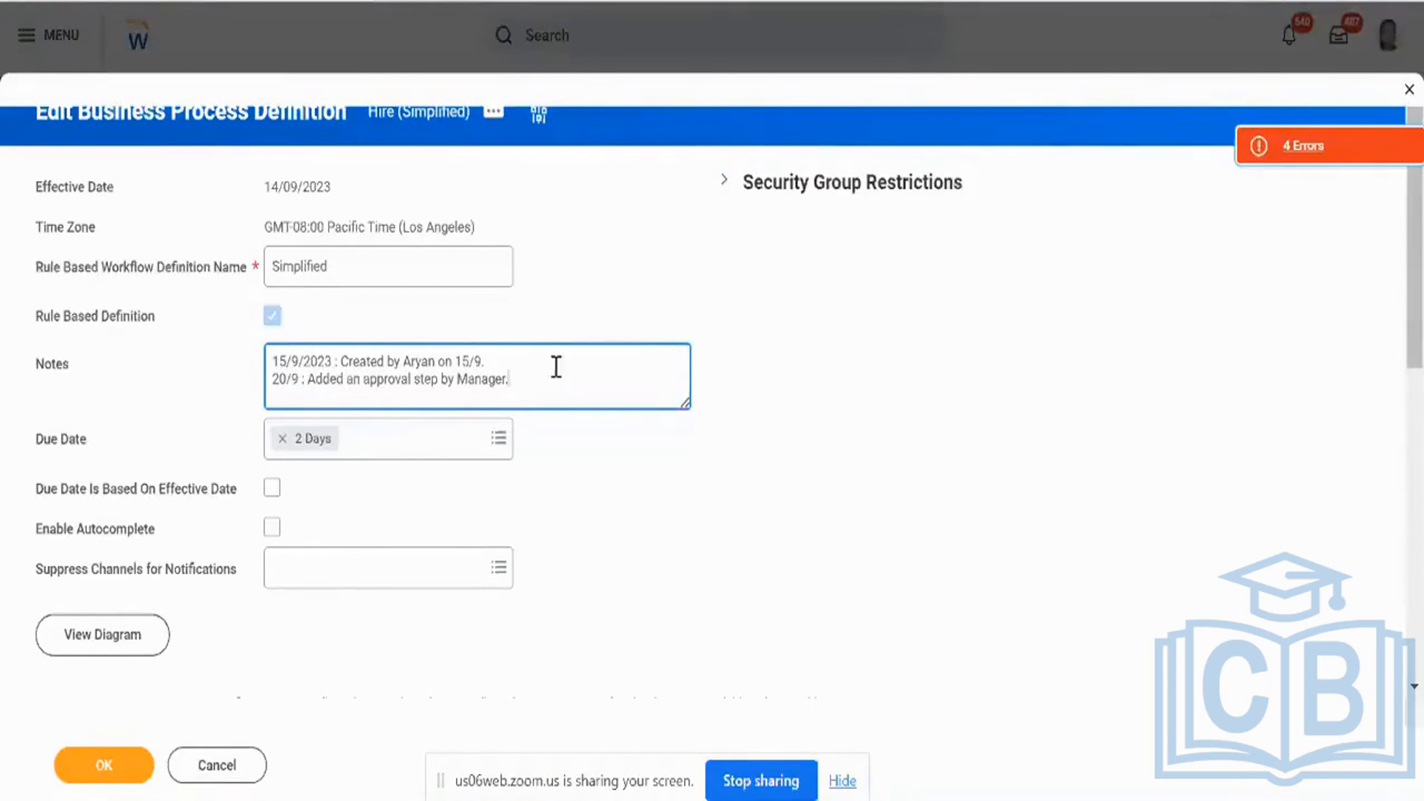
Examine the Notes, Due Date and Enable Autocomplete settings of the Hire (Simplified) definition, including the autocomplete help text.
click(57, 364)
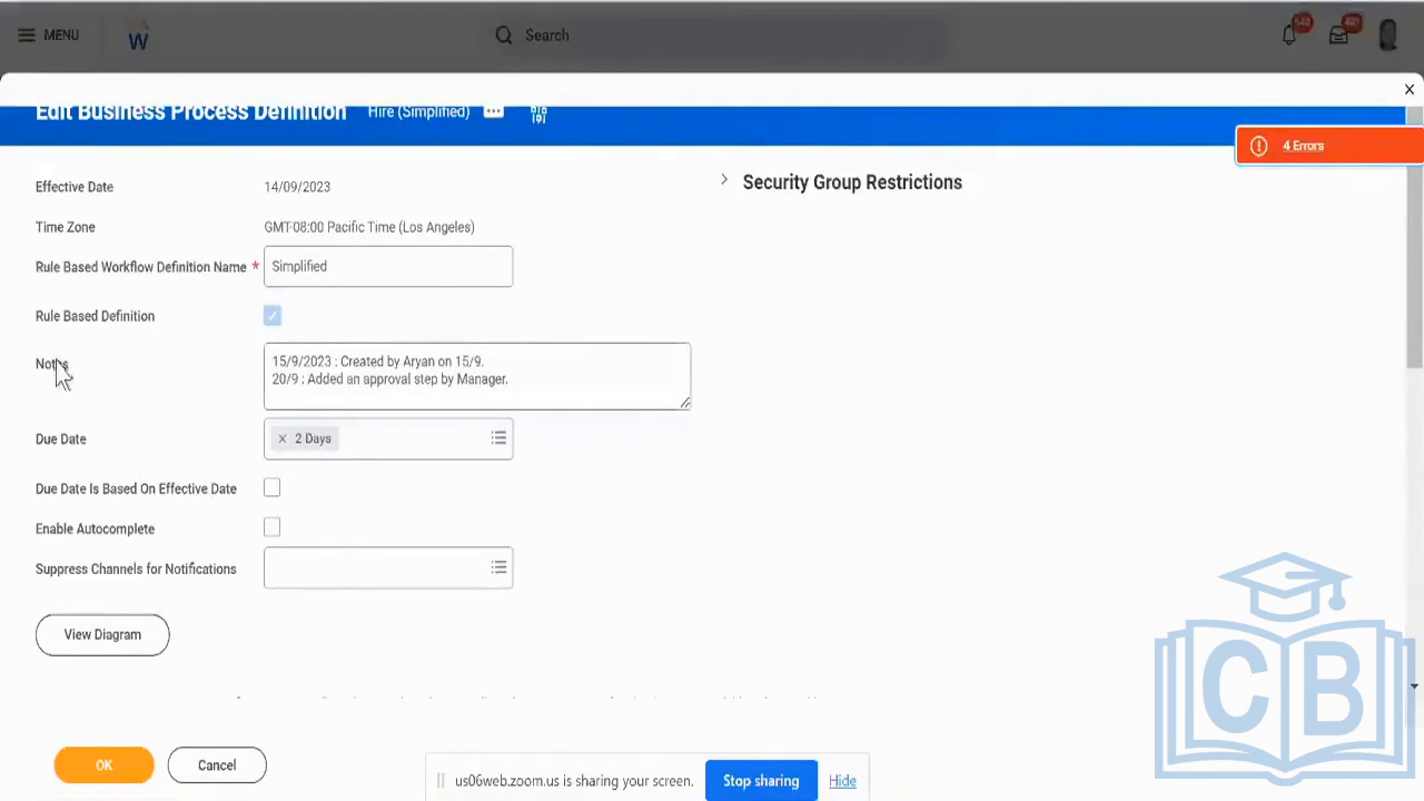
drag(57, 364, 395, 394)
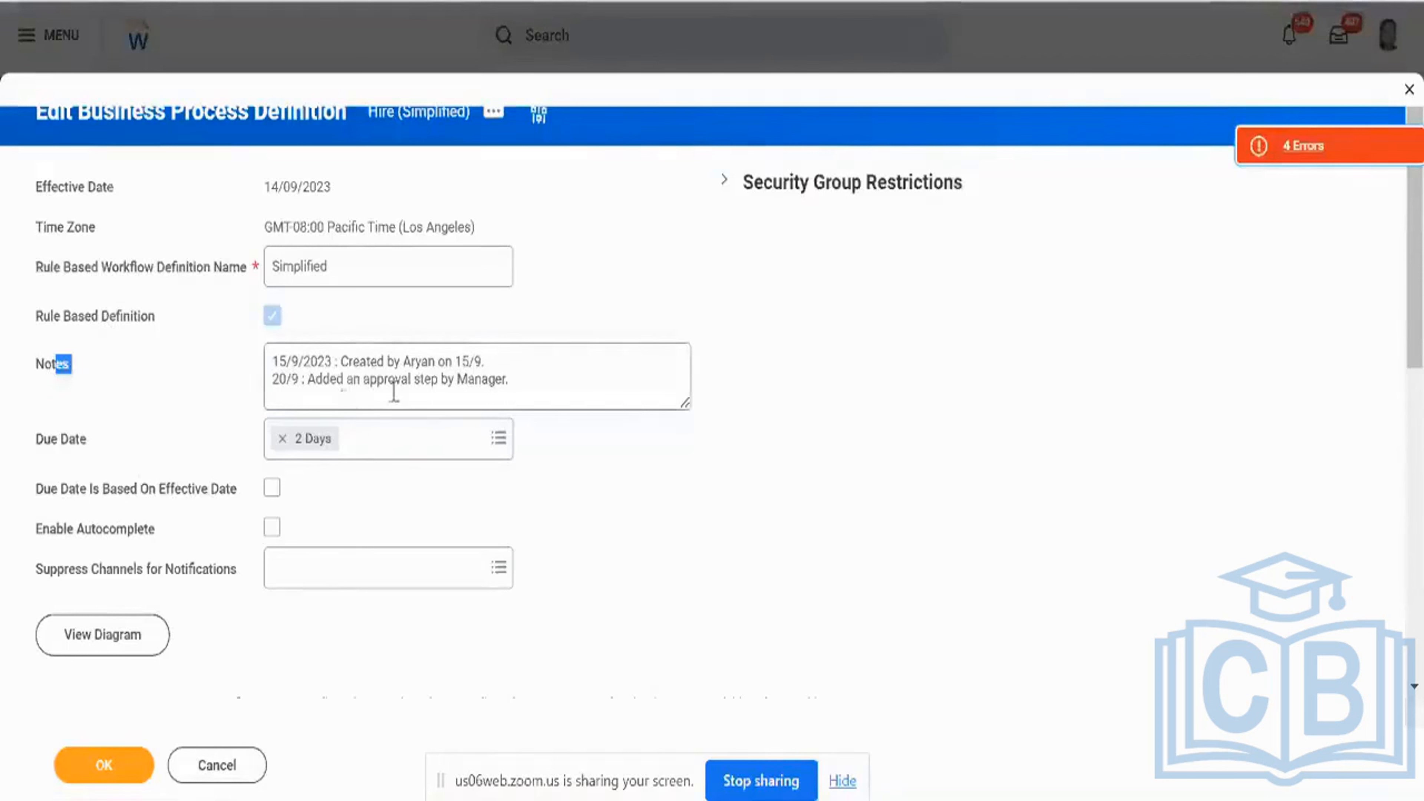
click(584, 391)
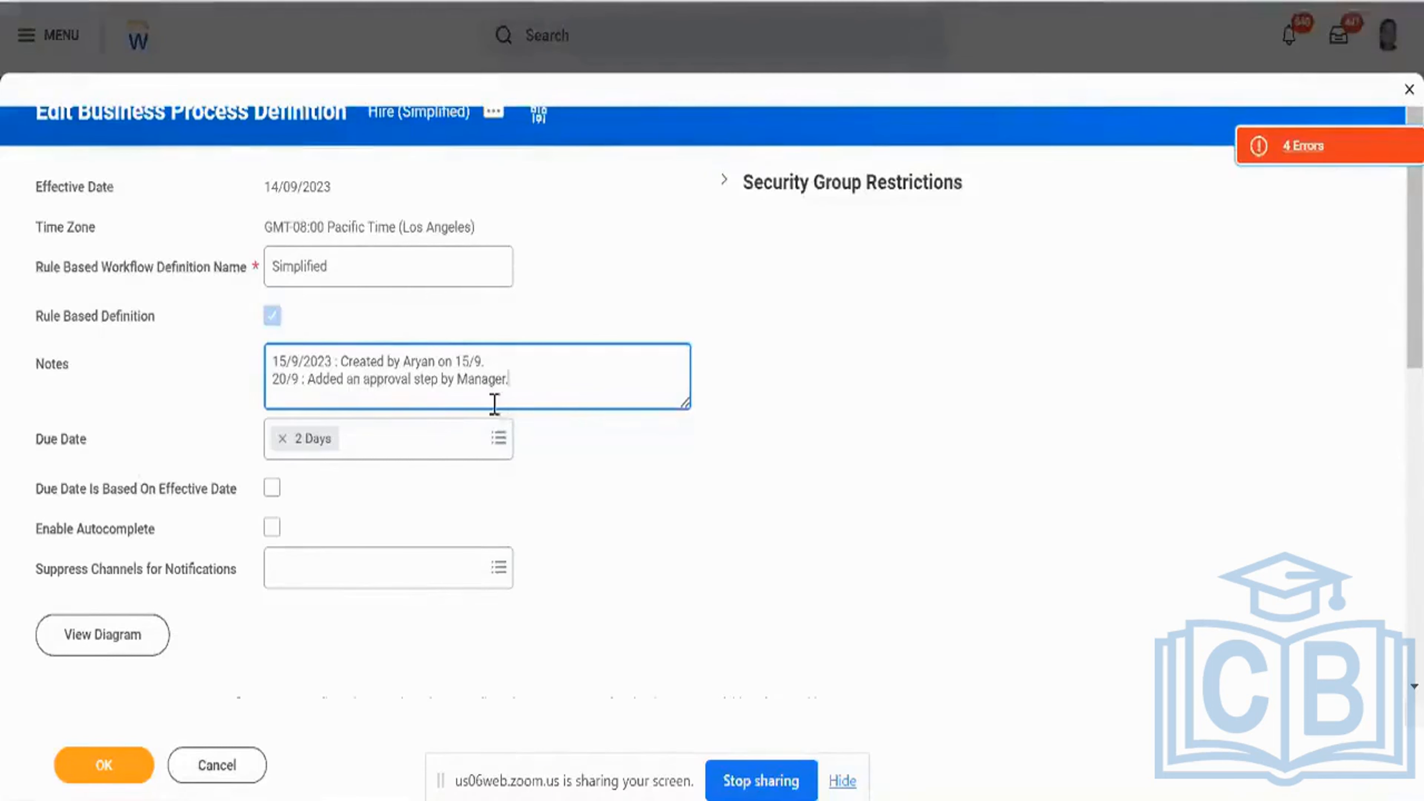
click(89, 454)
click(81, 440)
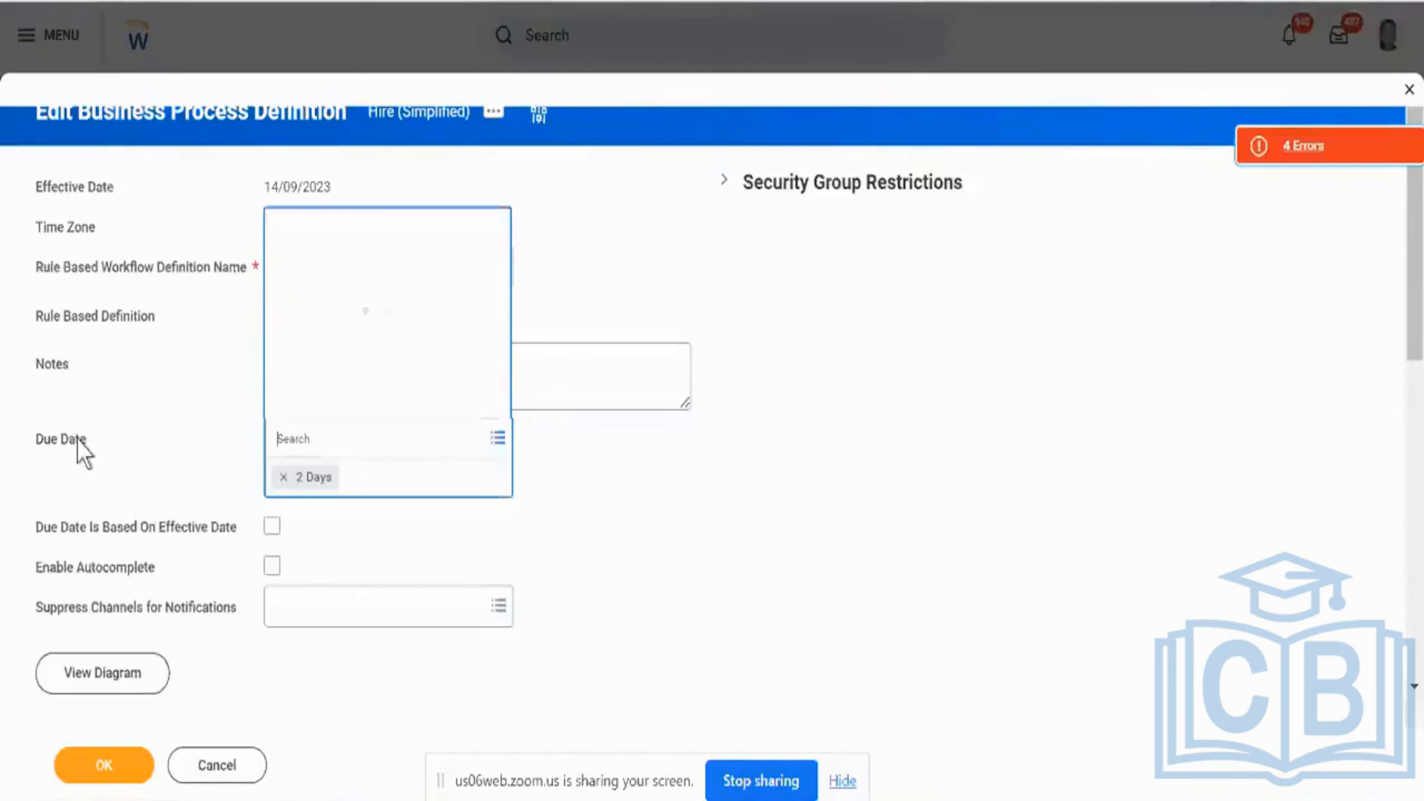
double_click(78, 440)
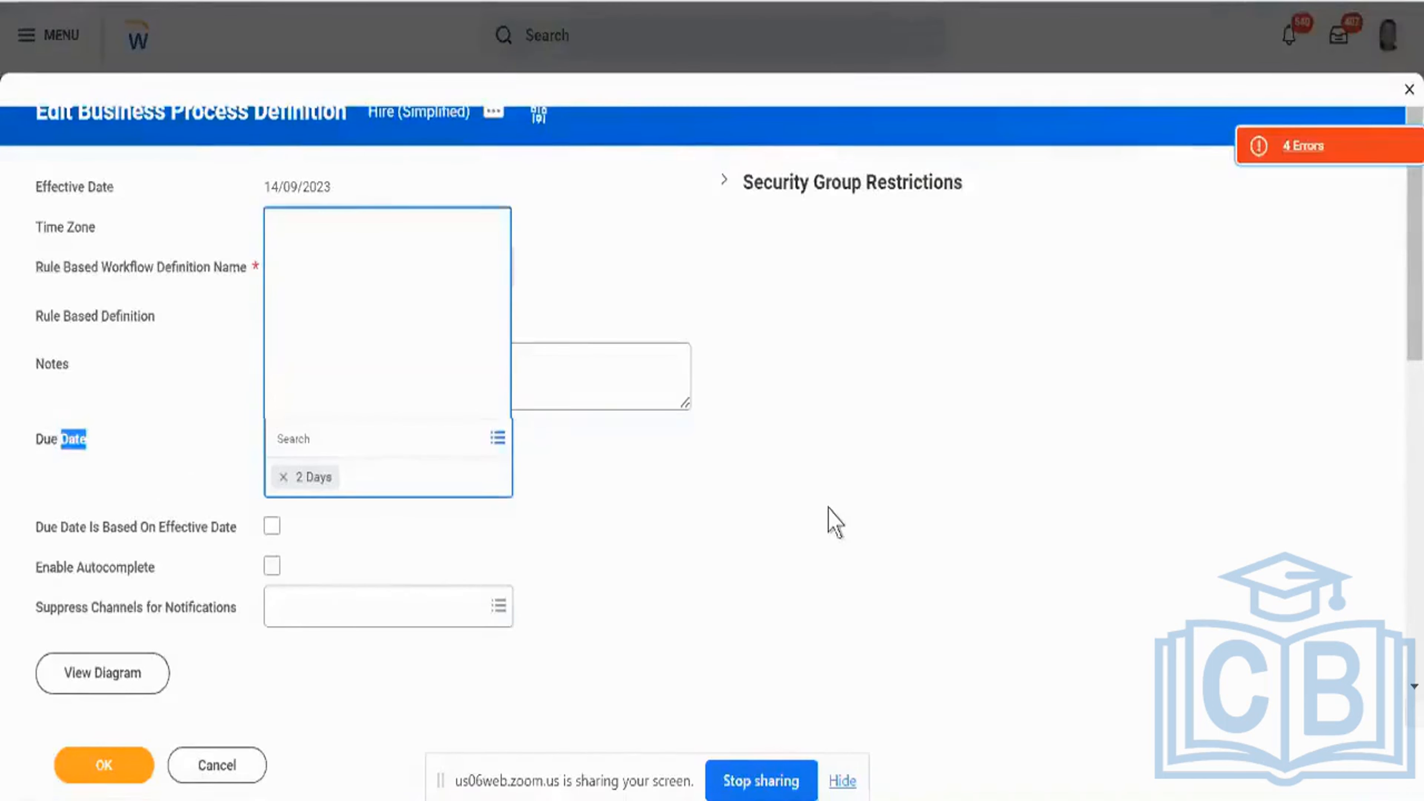
scroll(830, 519, down, 6)
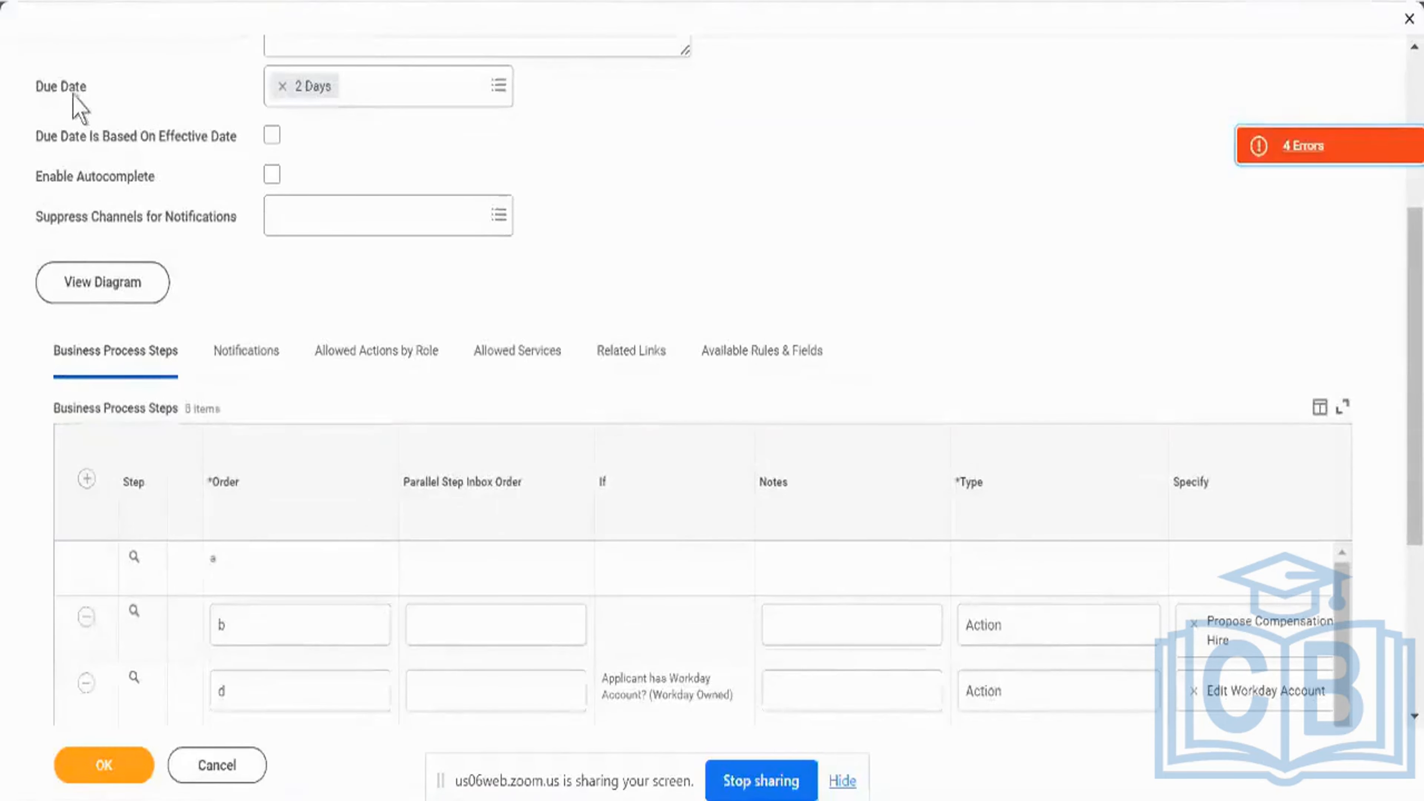
triple_click(72, 94)
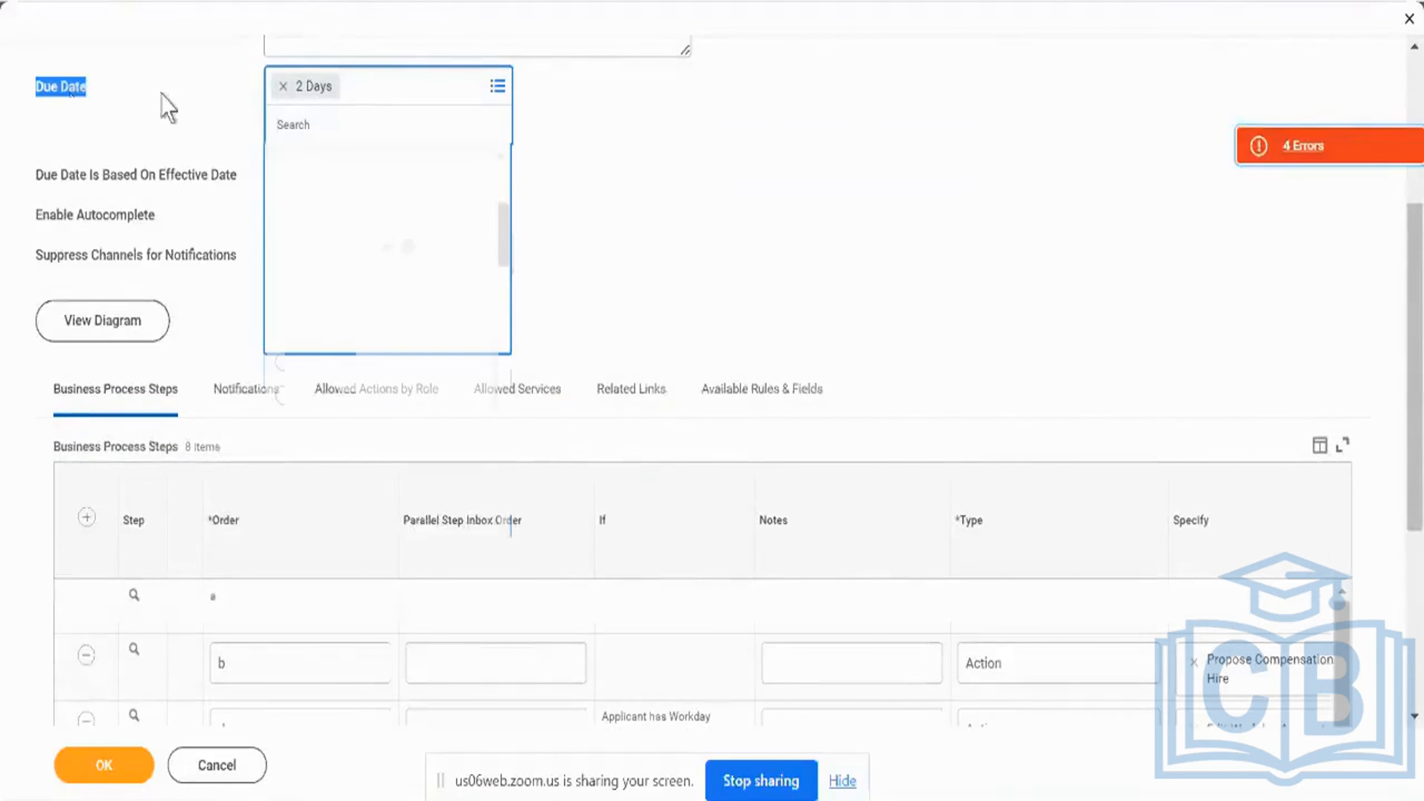
click(168, 105)
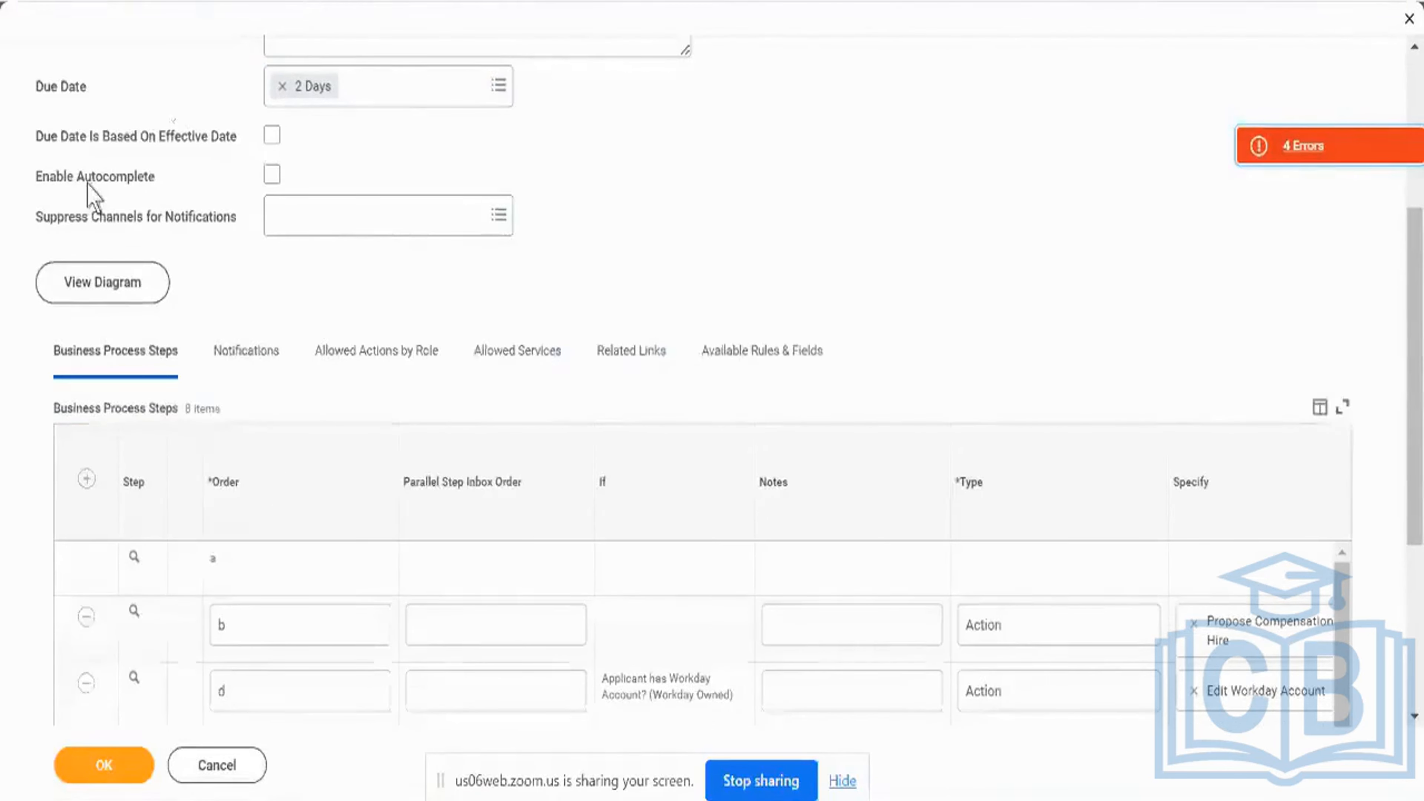
scroll(597, 204, up, 4)
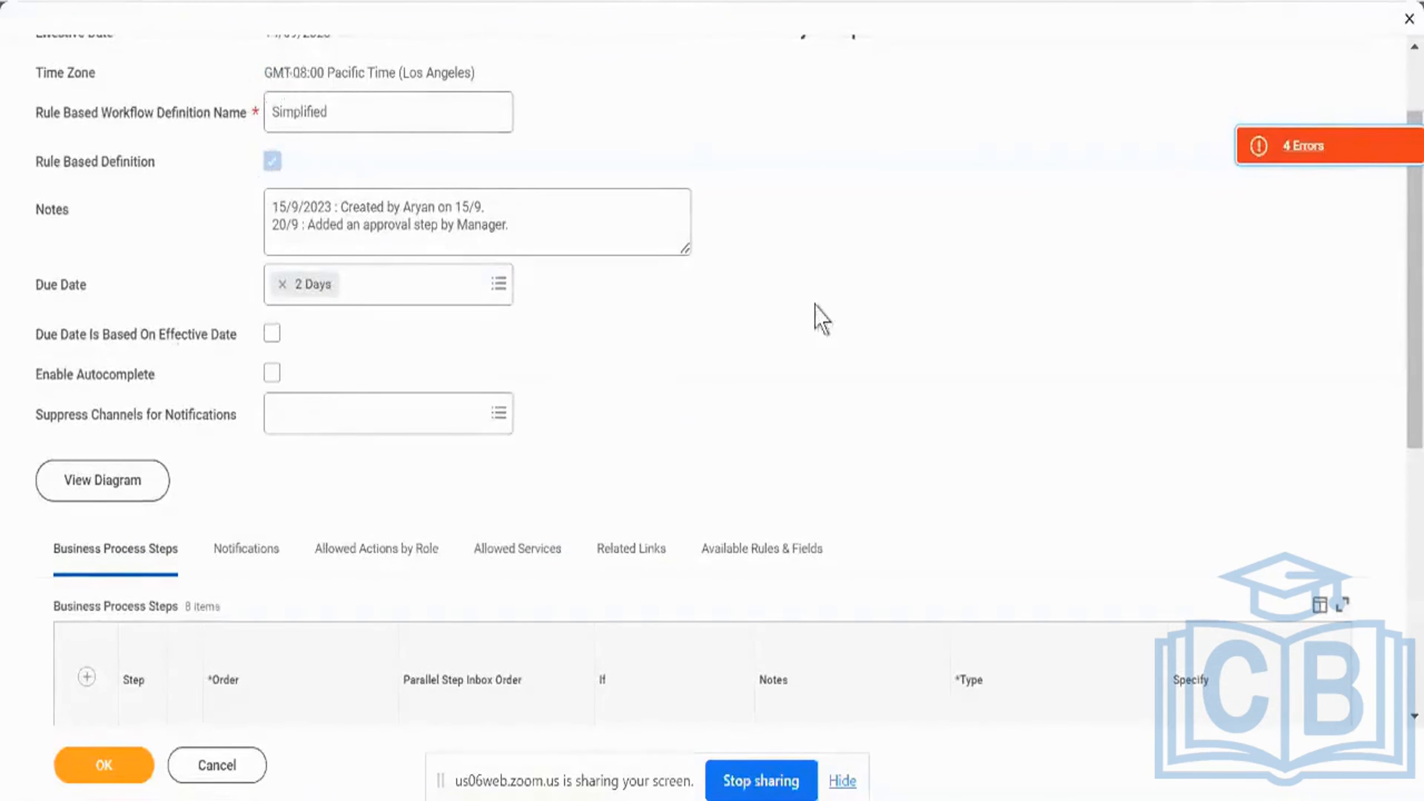
scroll(822, 320, up, 2)
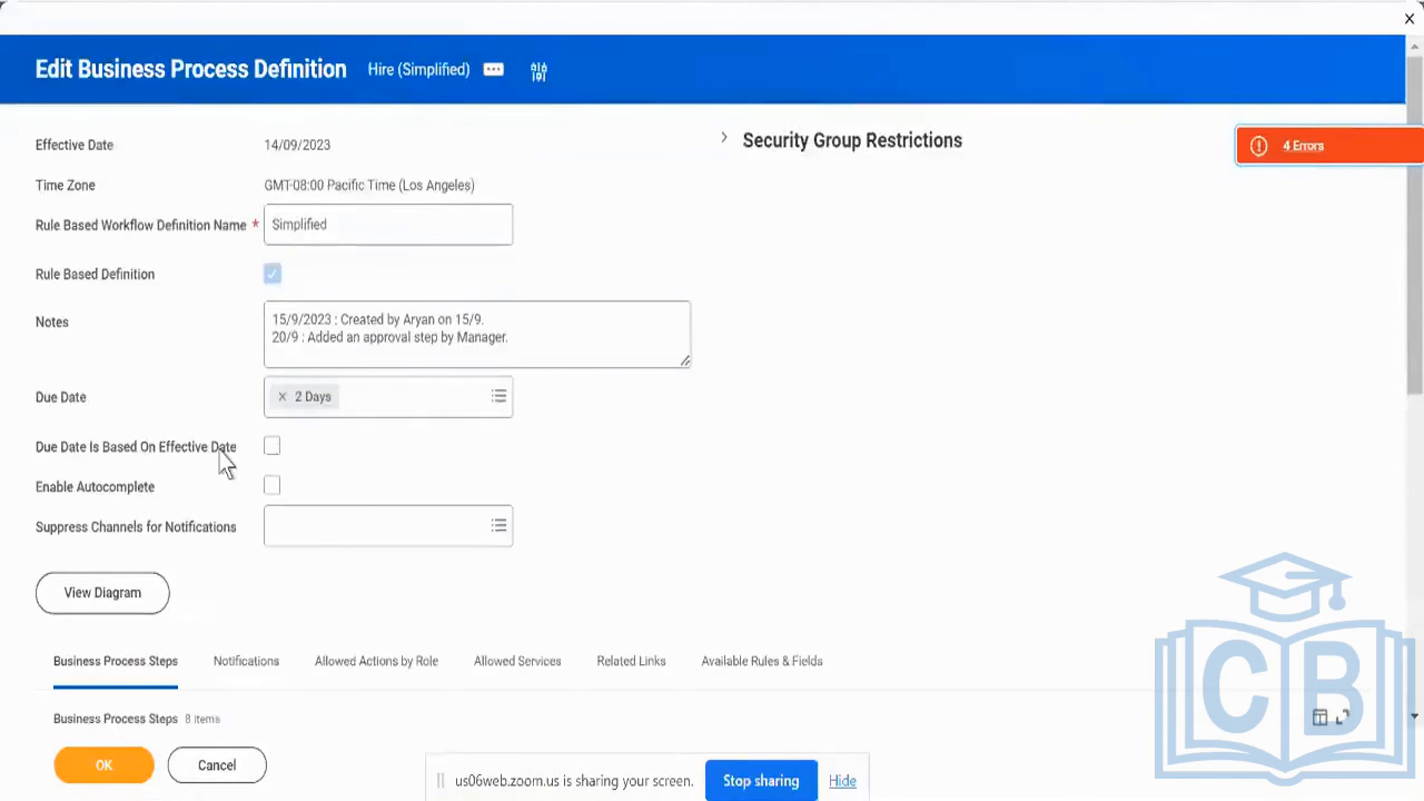
mouse_move(93, 501)
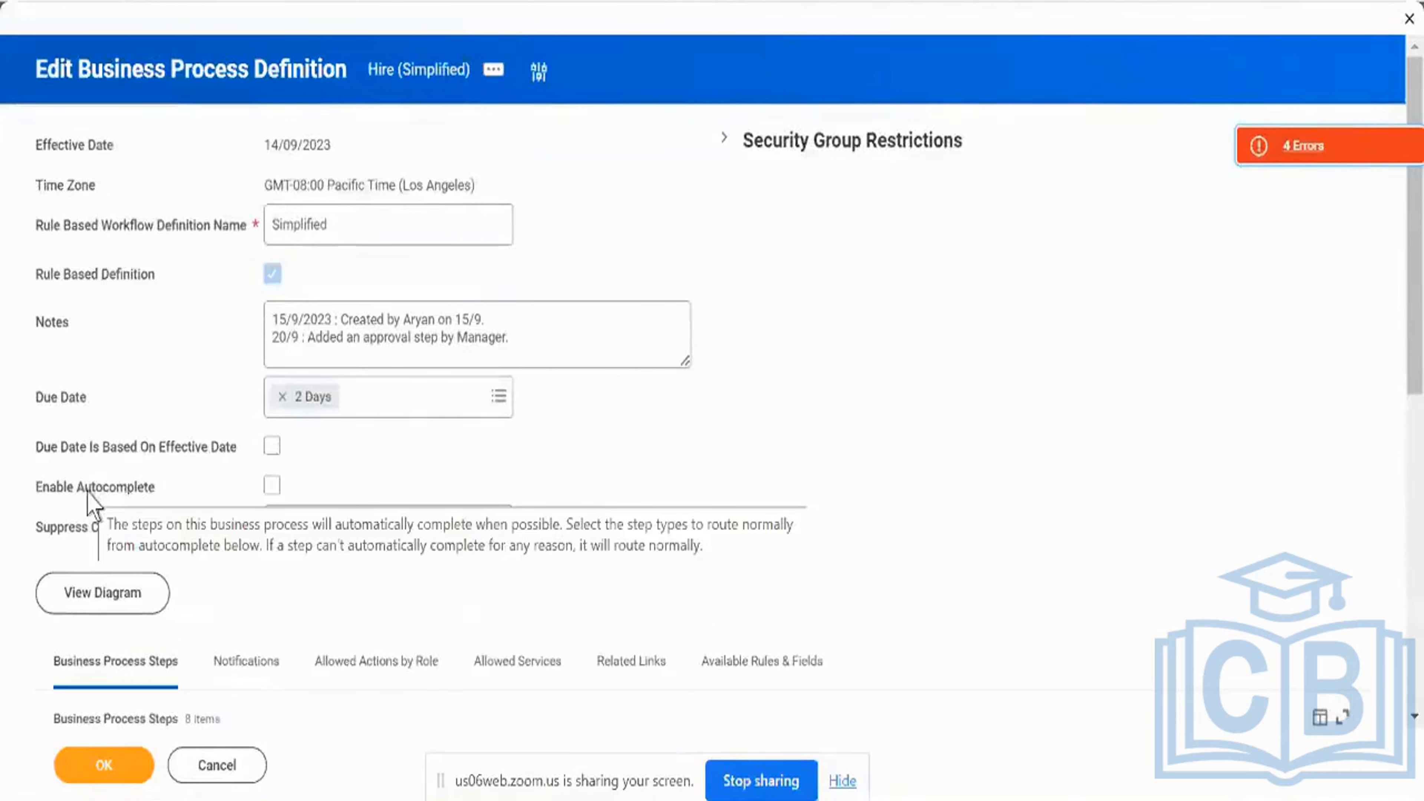
Review the Business Process Steps table across its order, condition, type and specify columns, and read the list of page errors.
scroll(711, 515, down, 1)
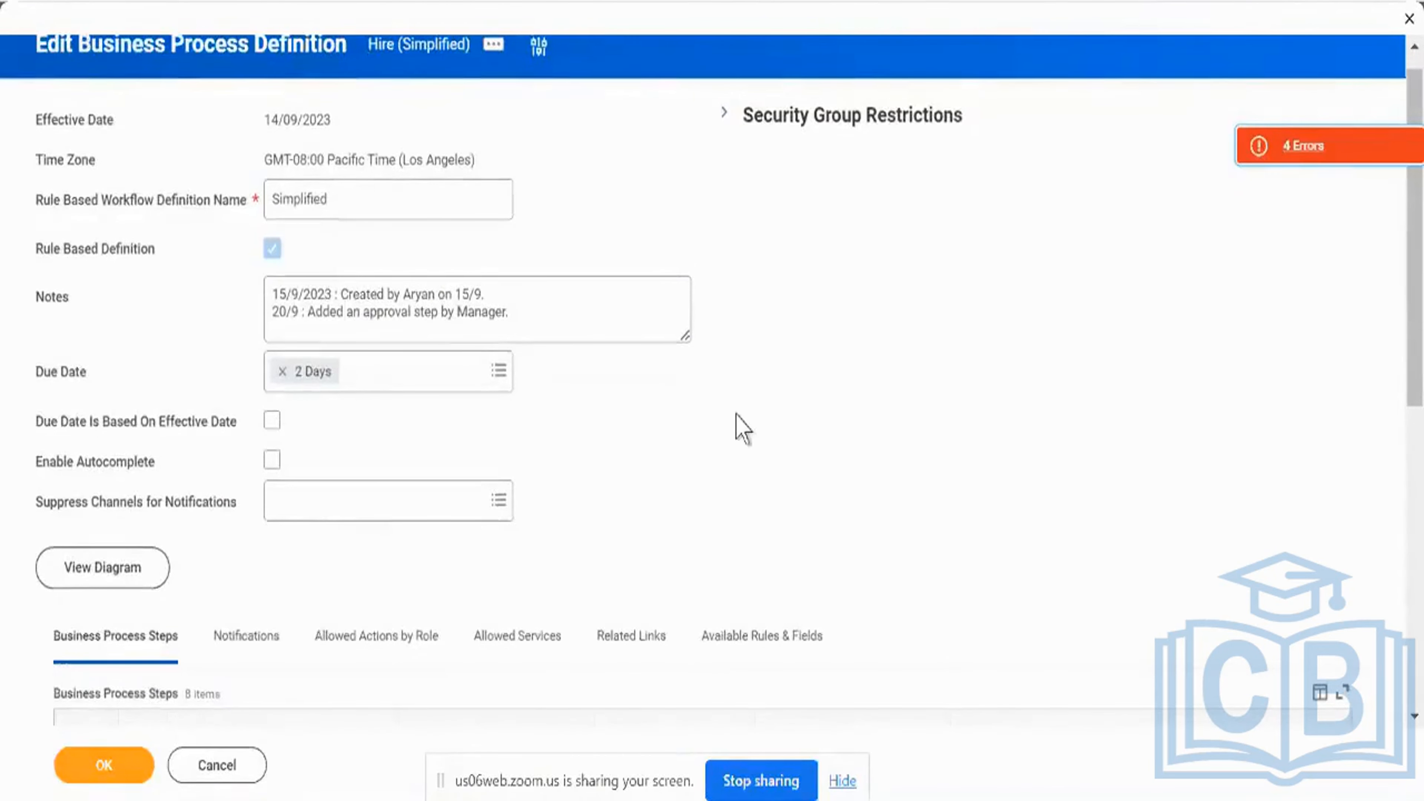
scroll(741, 429, down, 8)
scroll(736, 414, down, 2)
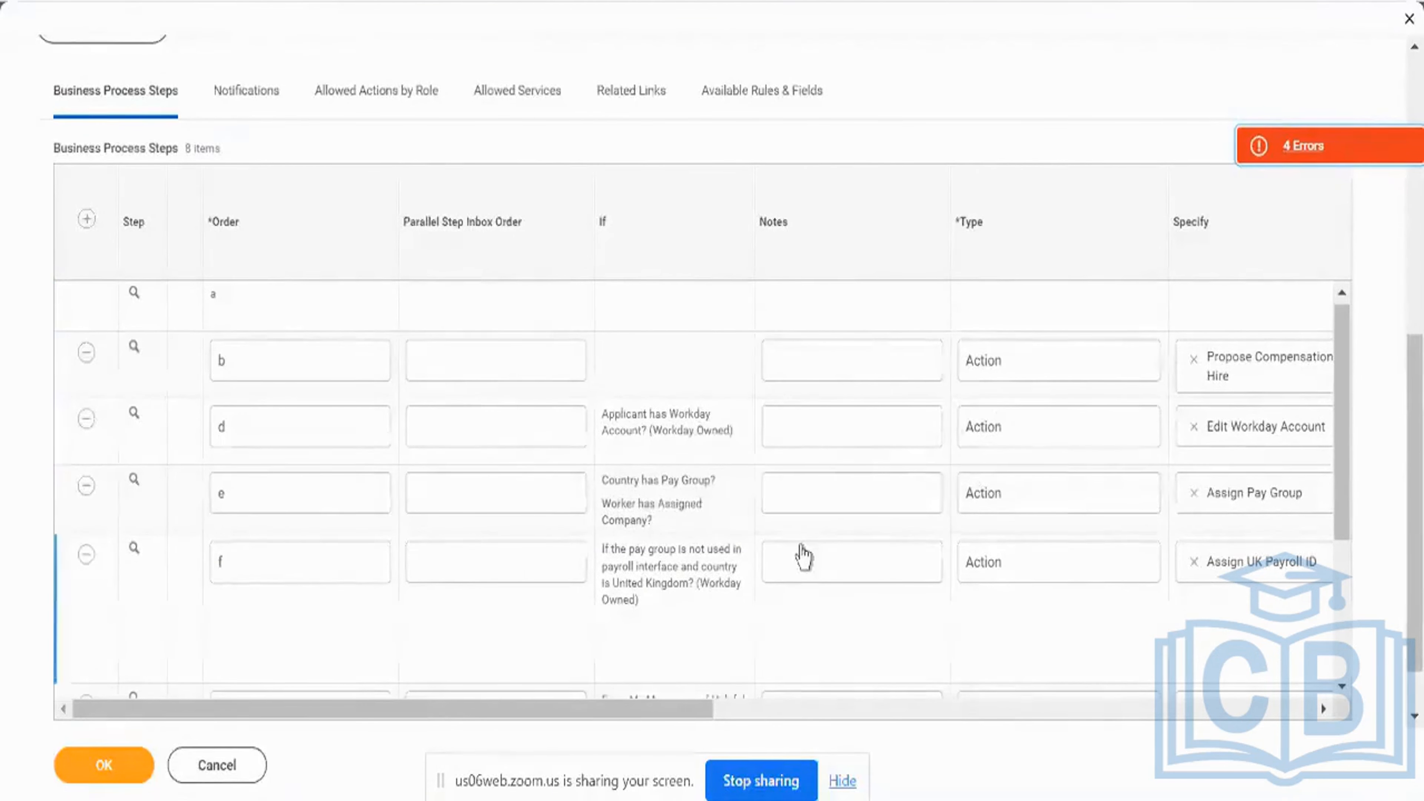
scroll(803, 555, right, 2)
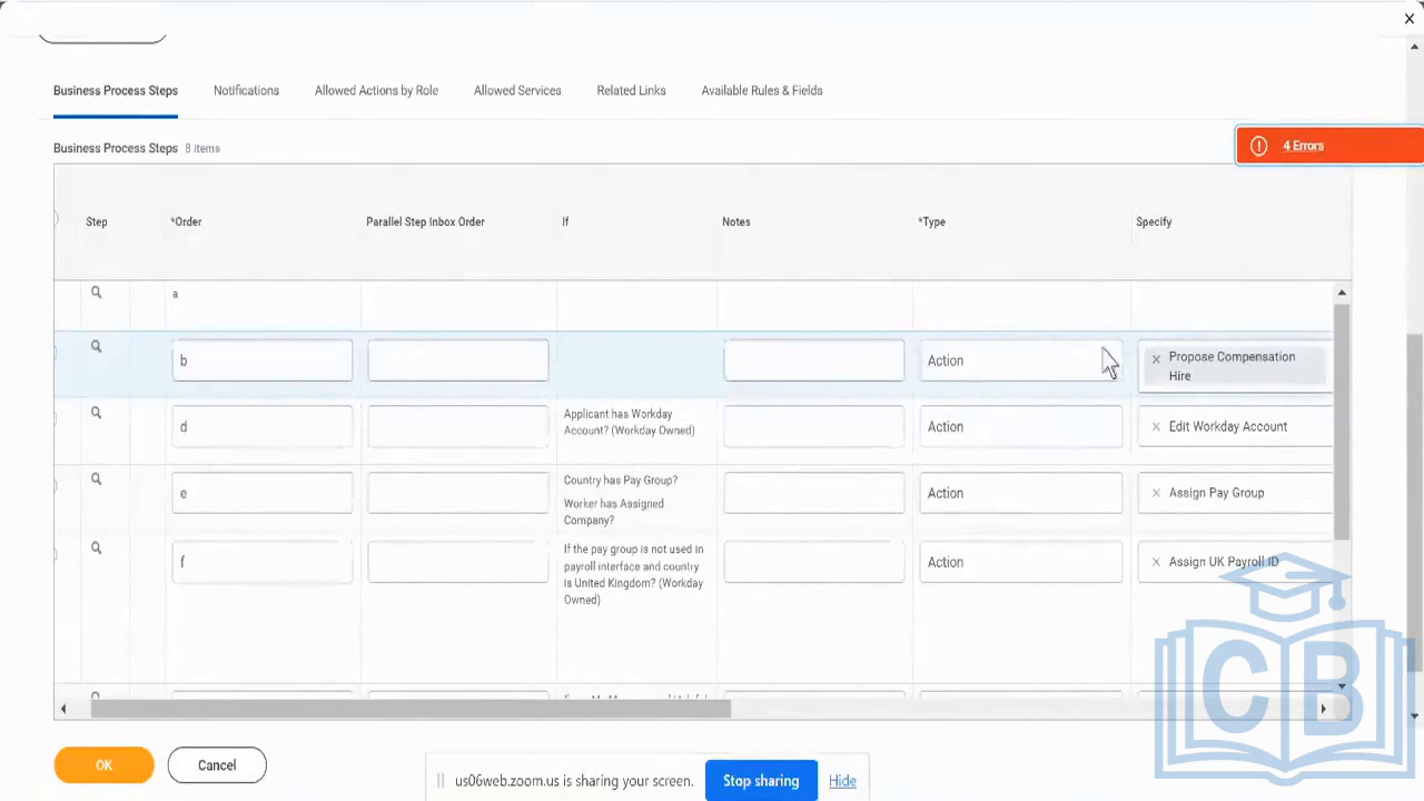
scroll(852, 598, right, 2)
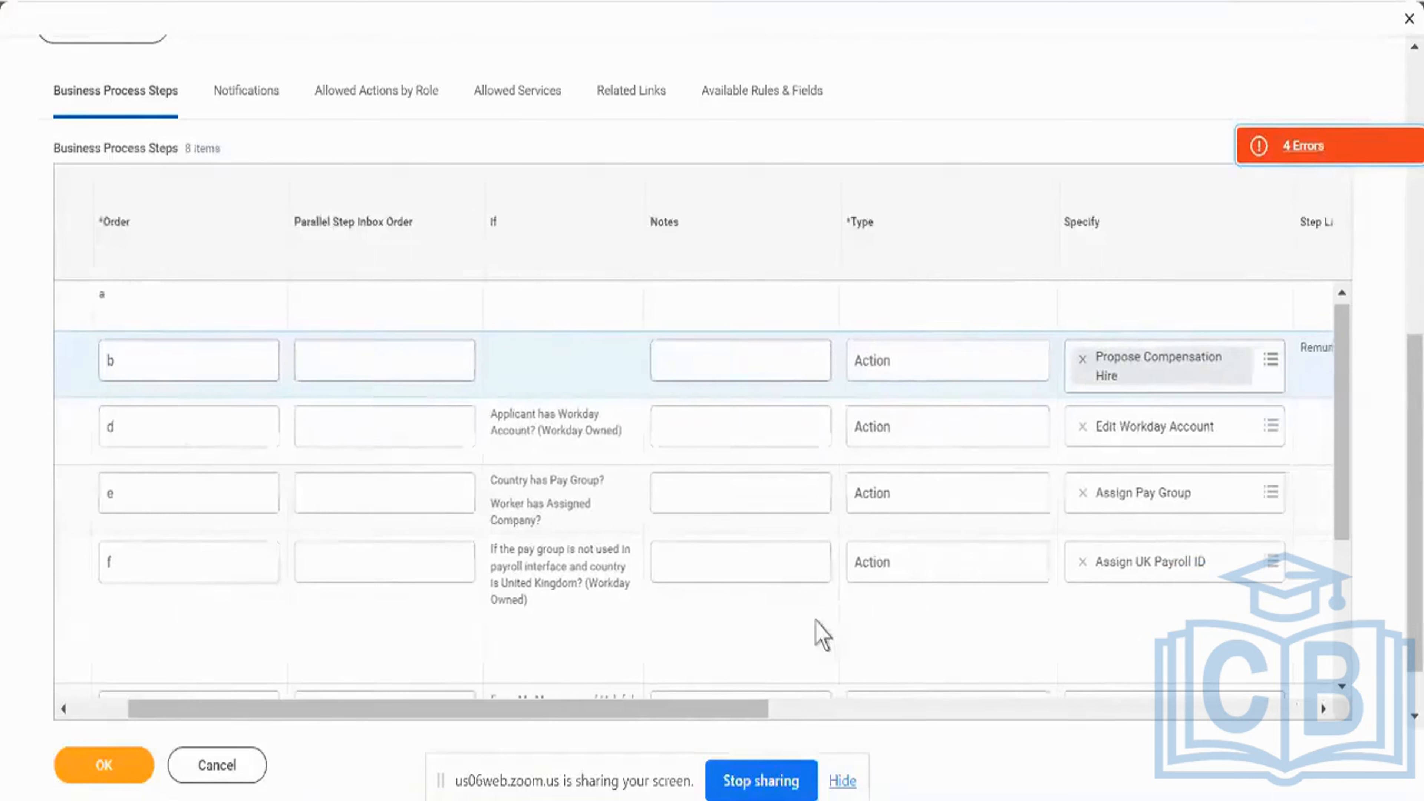
click(827, 566)
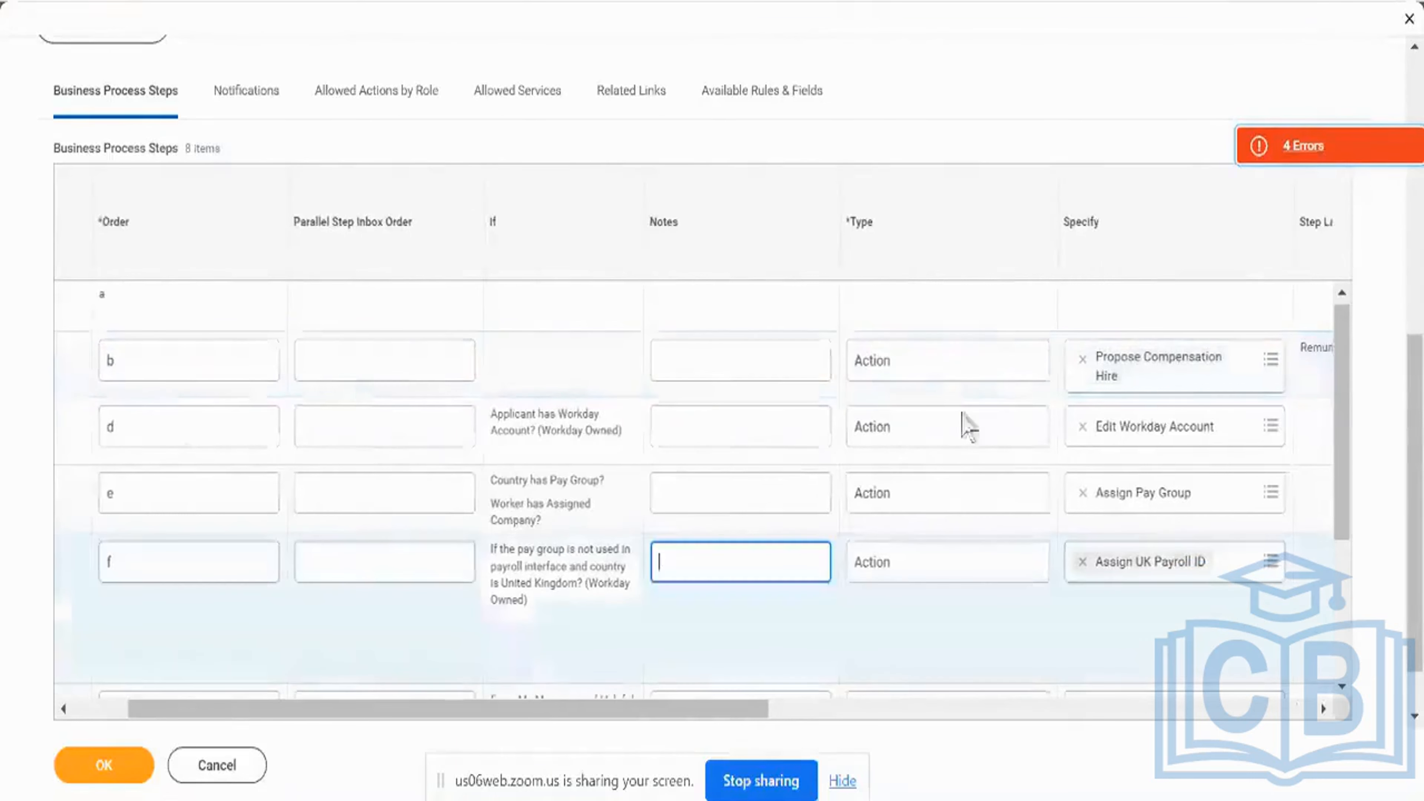
click(1003, 365)
click(1003, 366)
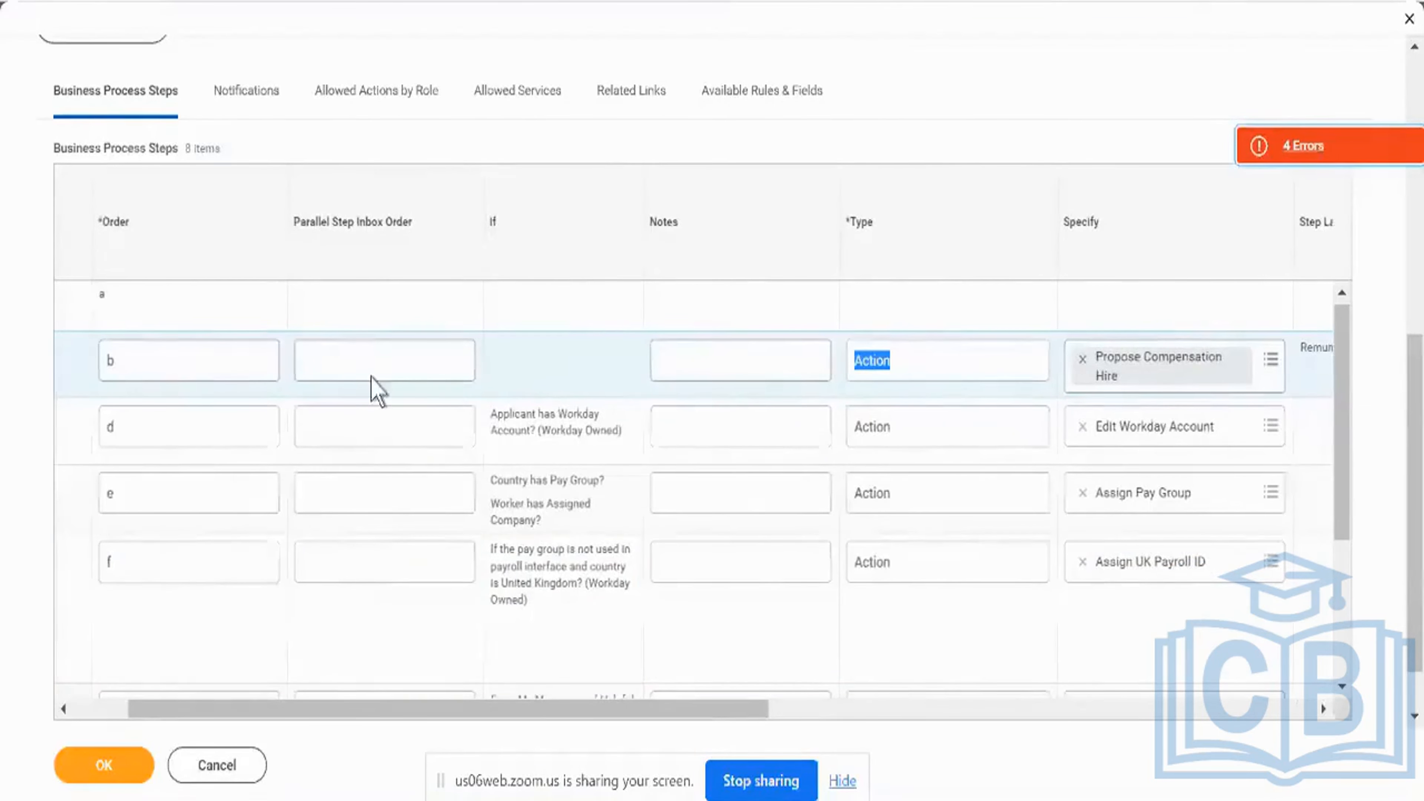
click(101, 708)
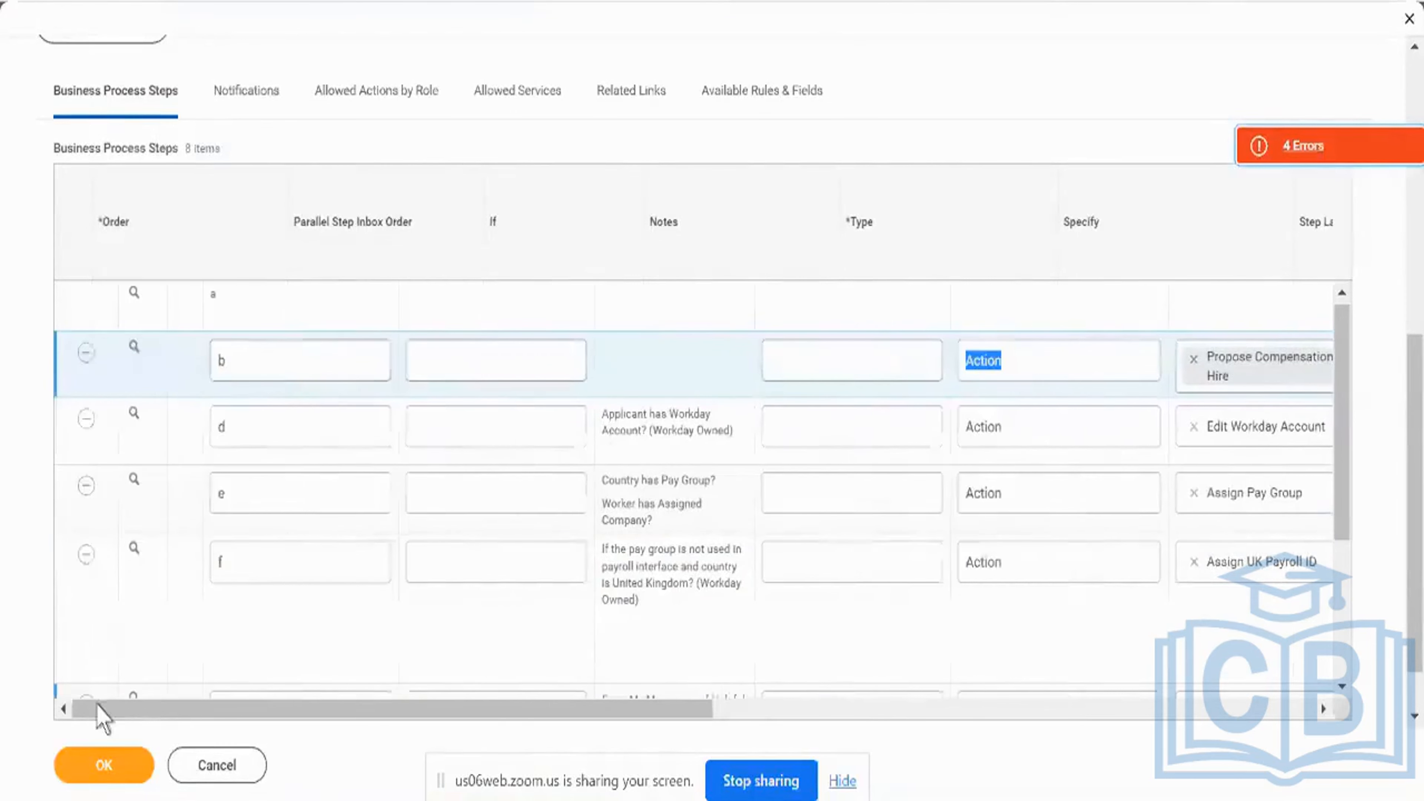
click(1312, 164)
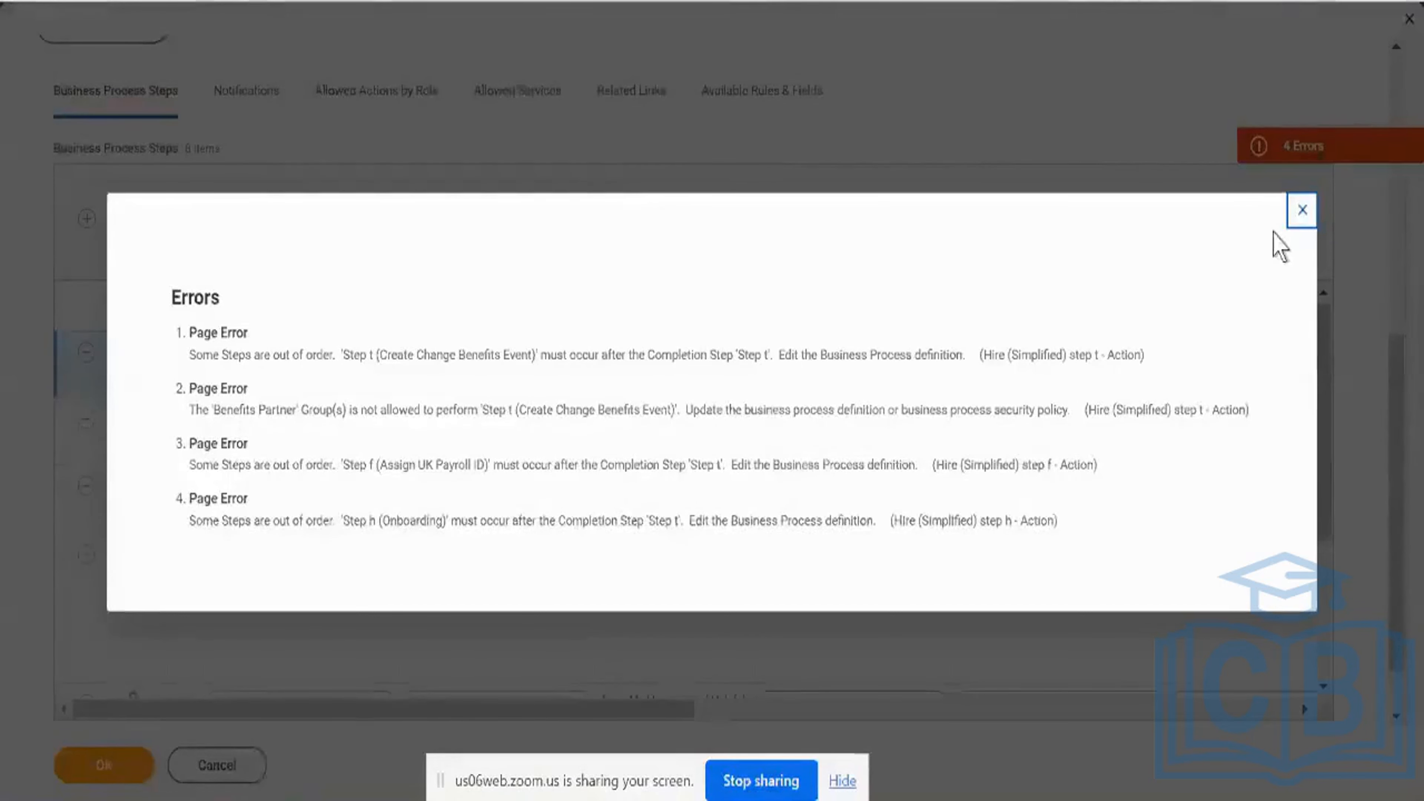
click(1299, 224)
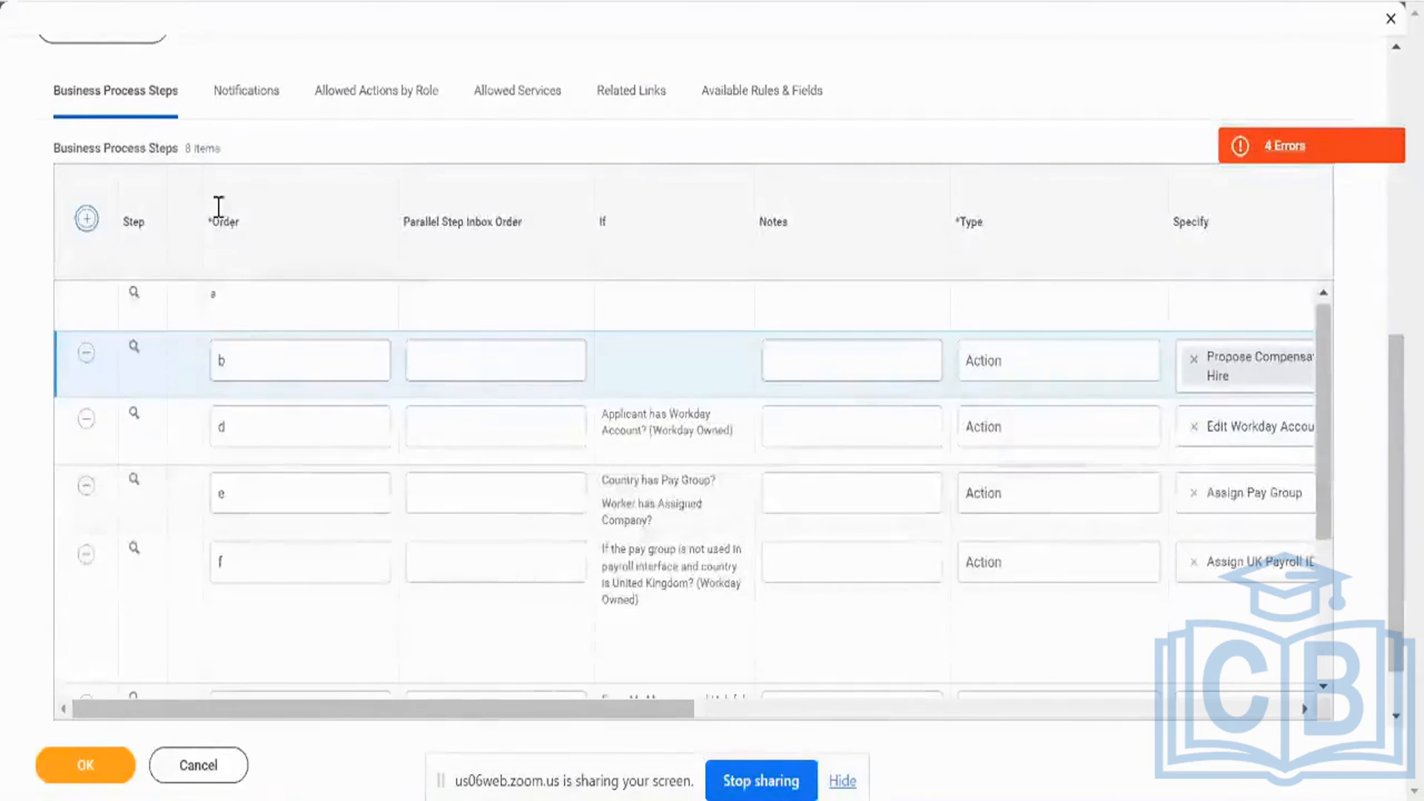
Add a new business process step with order b1 and a note made of "Test_" followed by the person's first name.
click(87, 219)
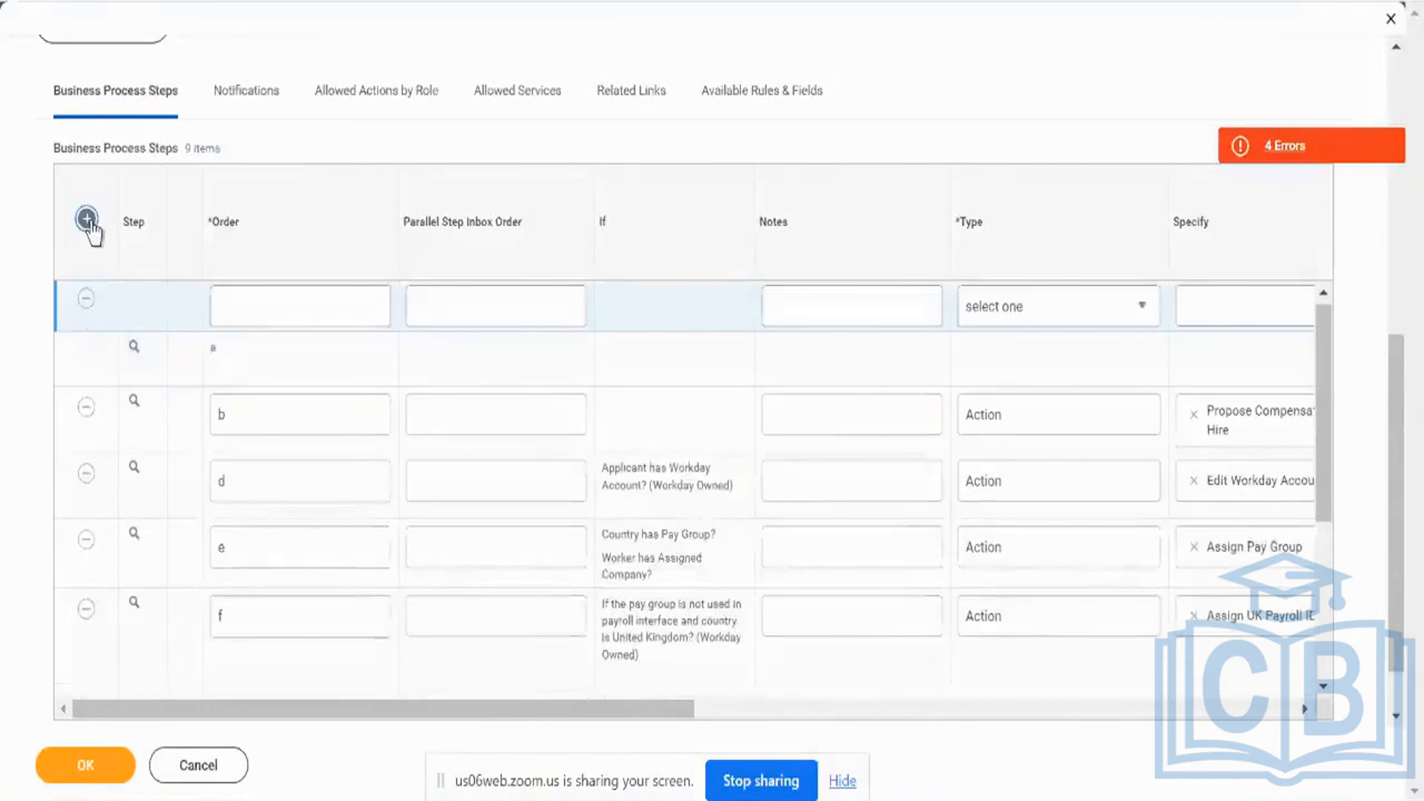
click(289, 303)
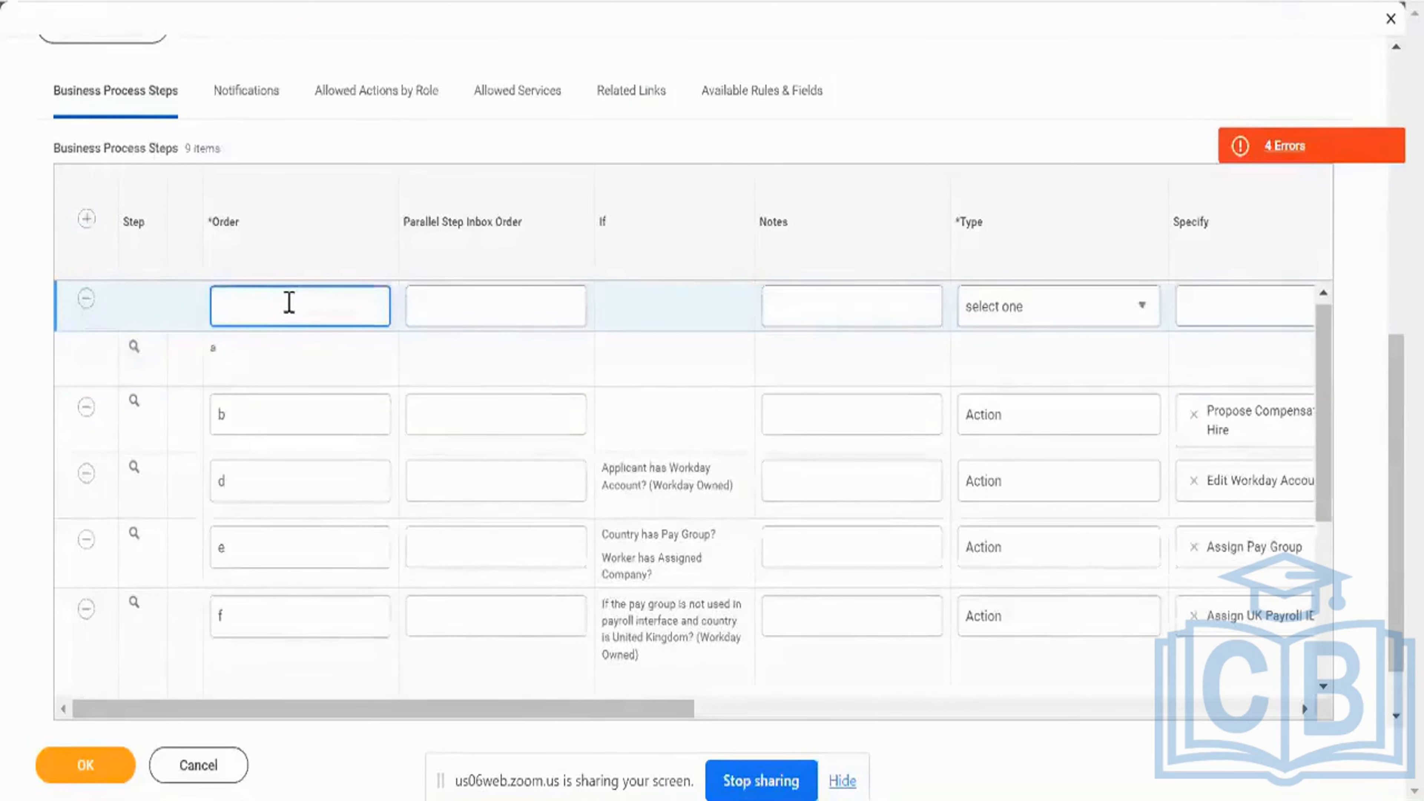
text(b1)
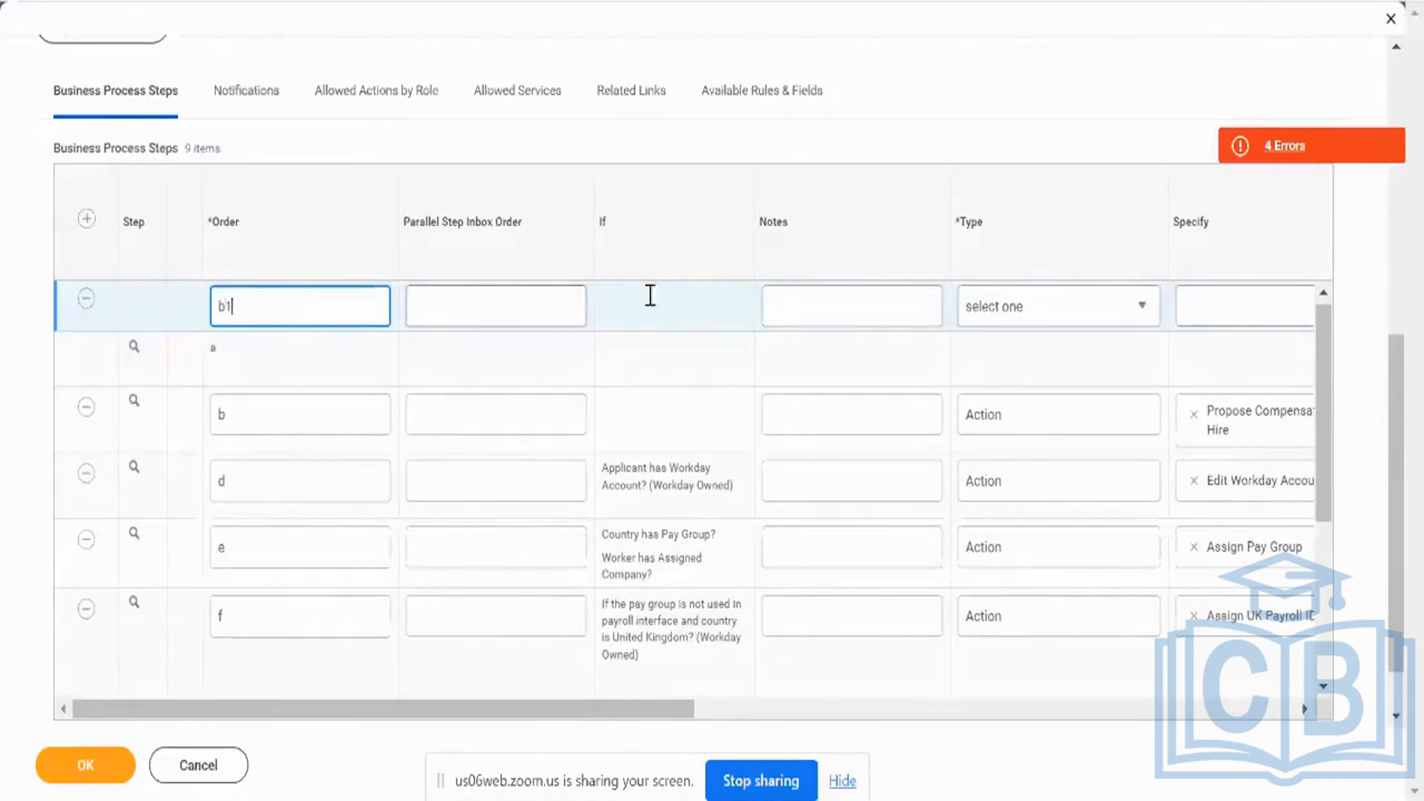
click(812, 312)
text(Te)
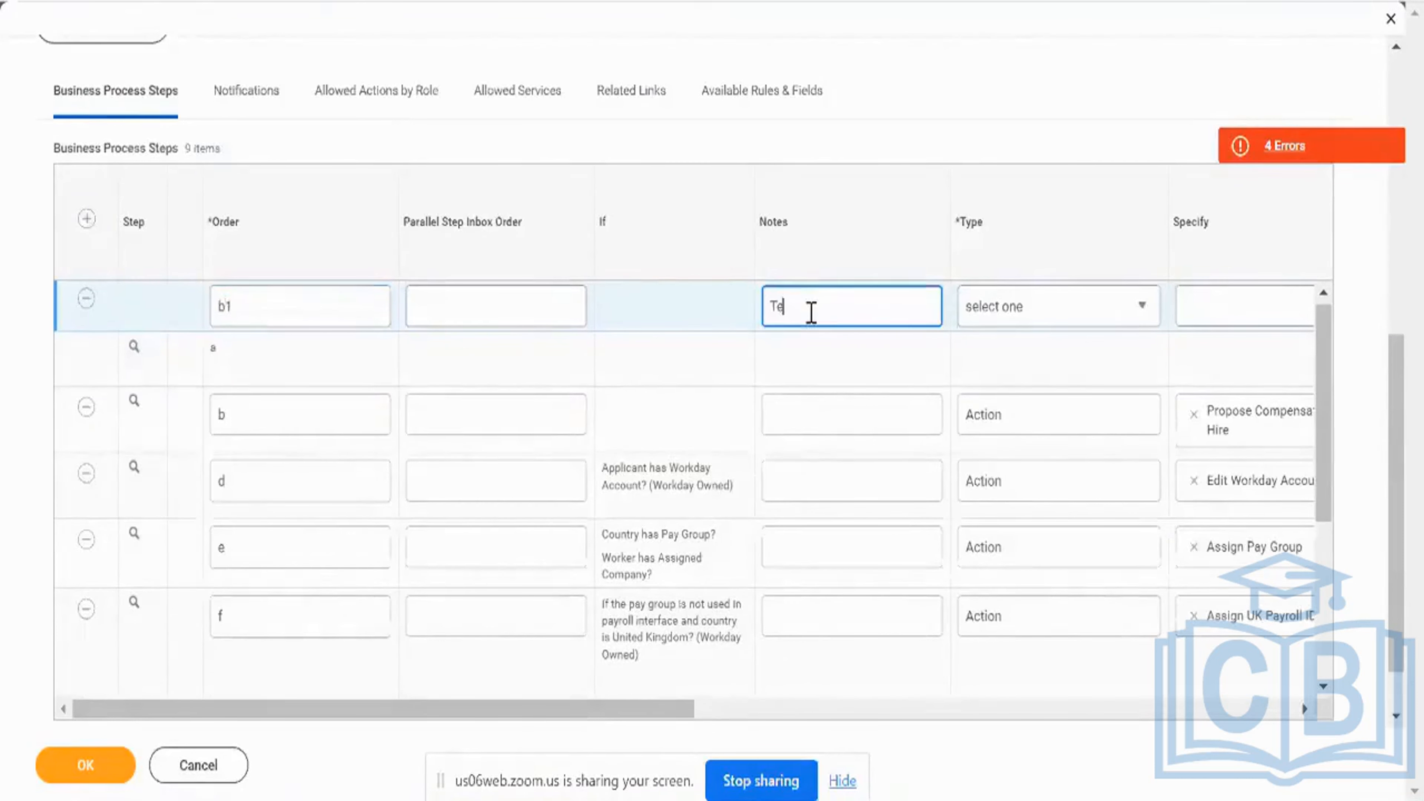
text(st_Aryan)
Set the type of the new b1 step to Approval.
click(1018, 326)
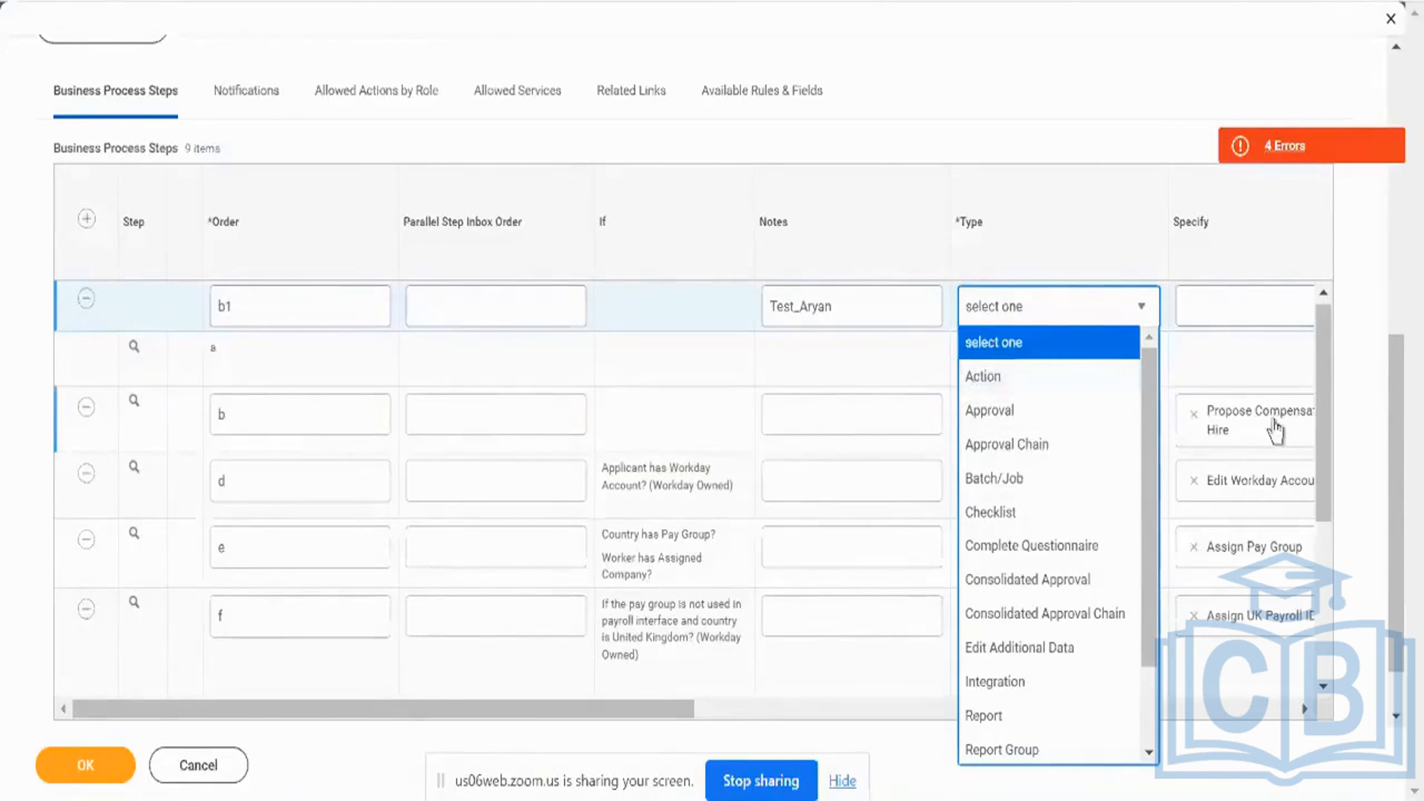
click(1257, 381)
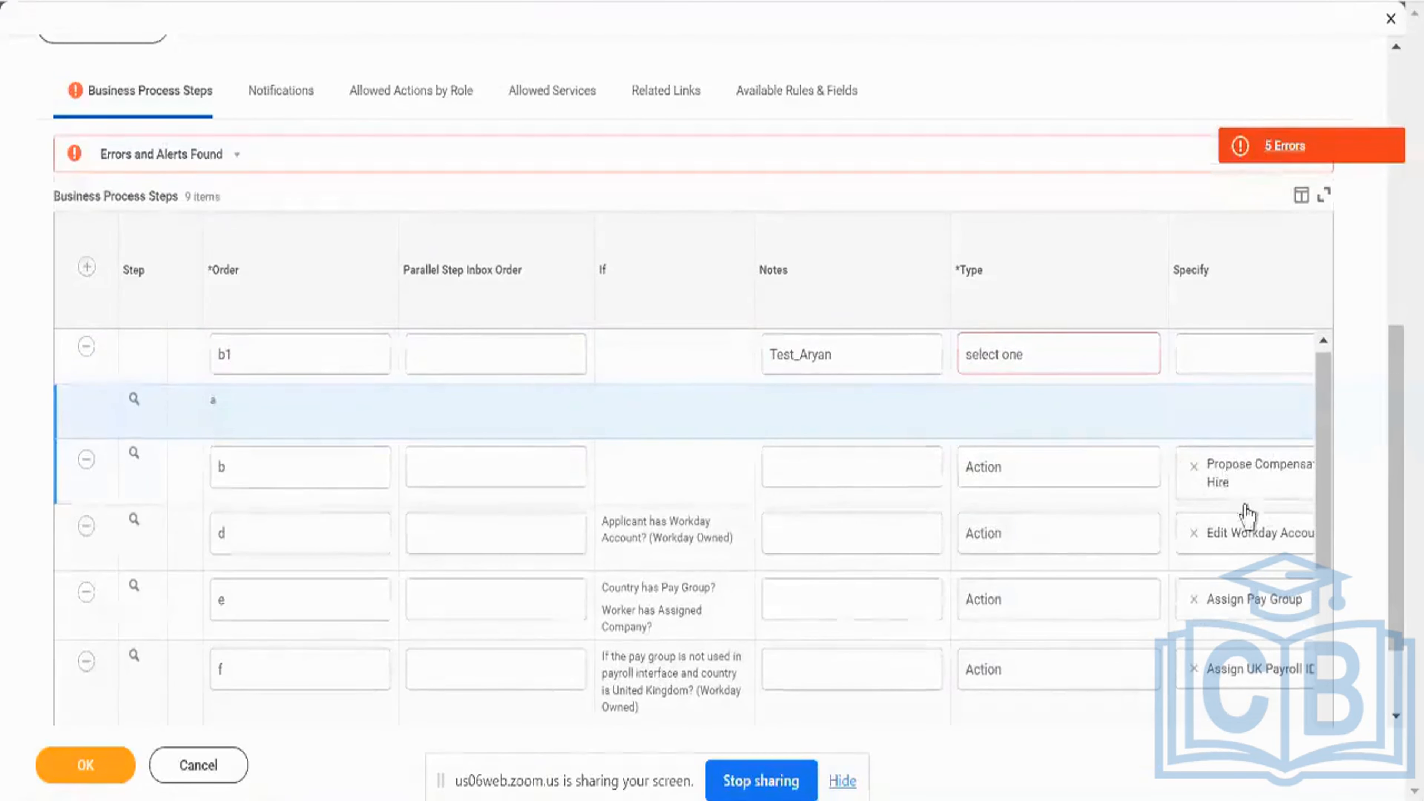
scroll(1258, 541, right, 3)
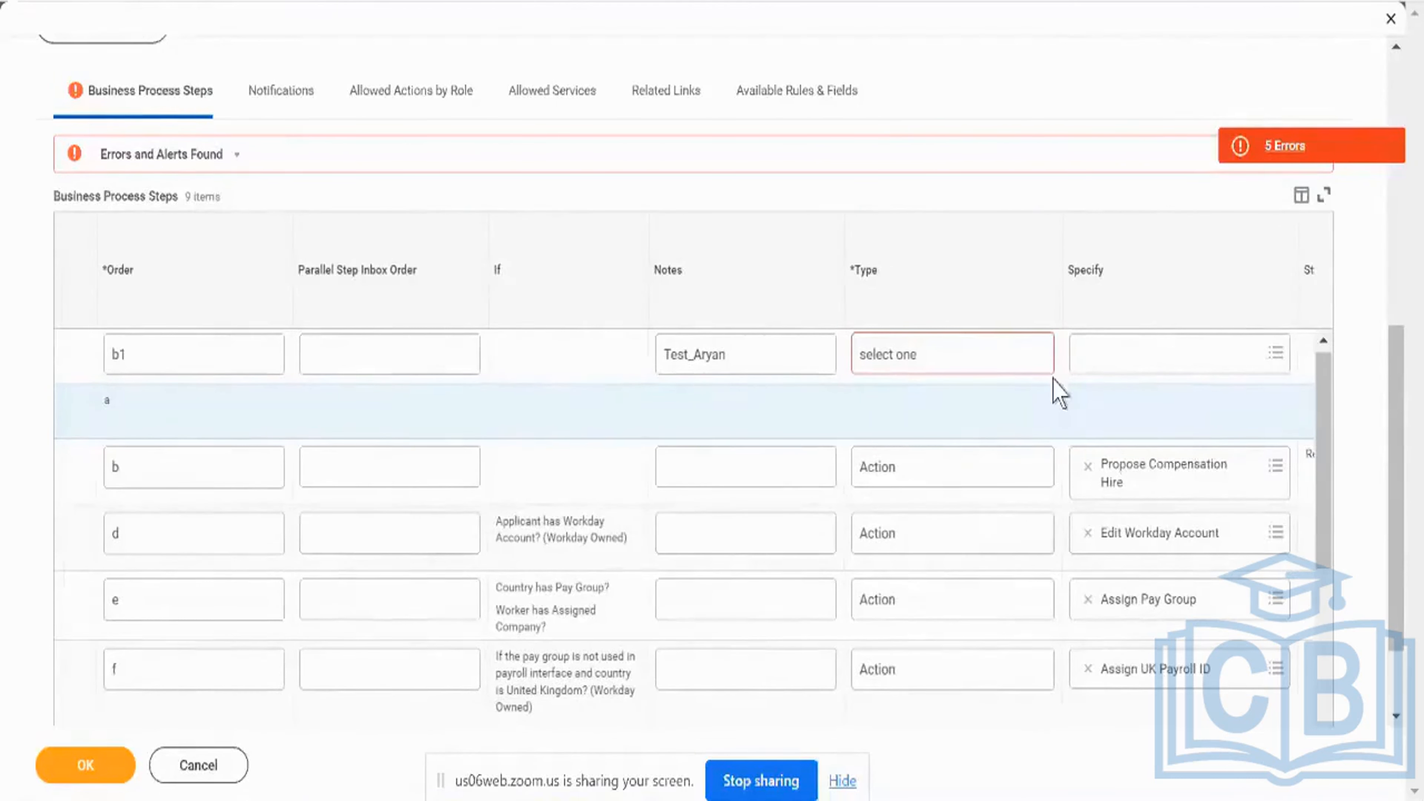
click(1032, 363)
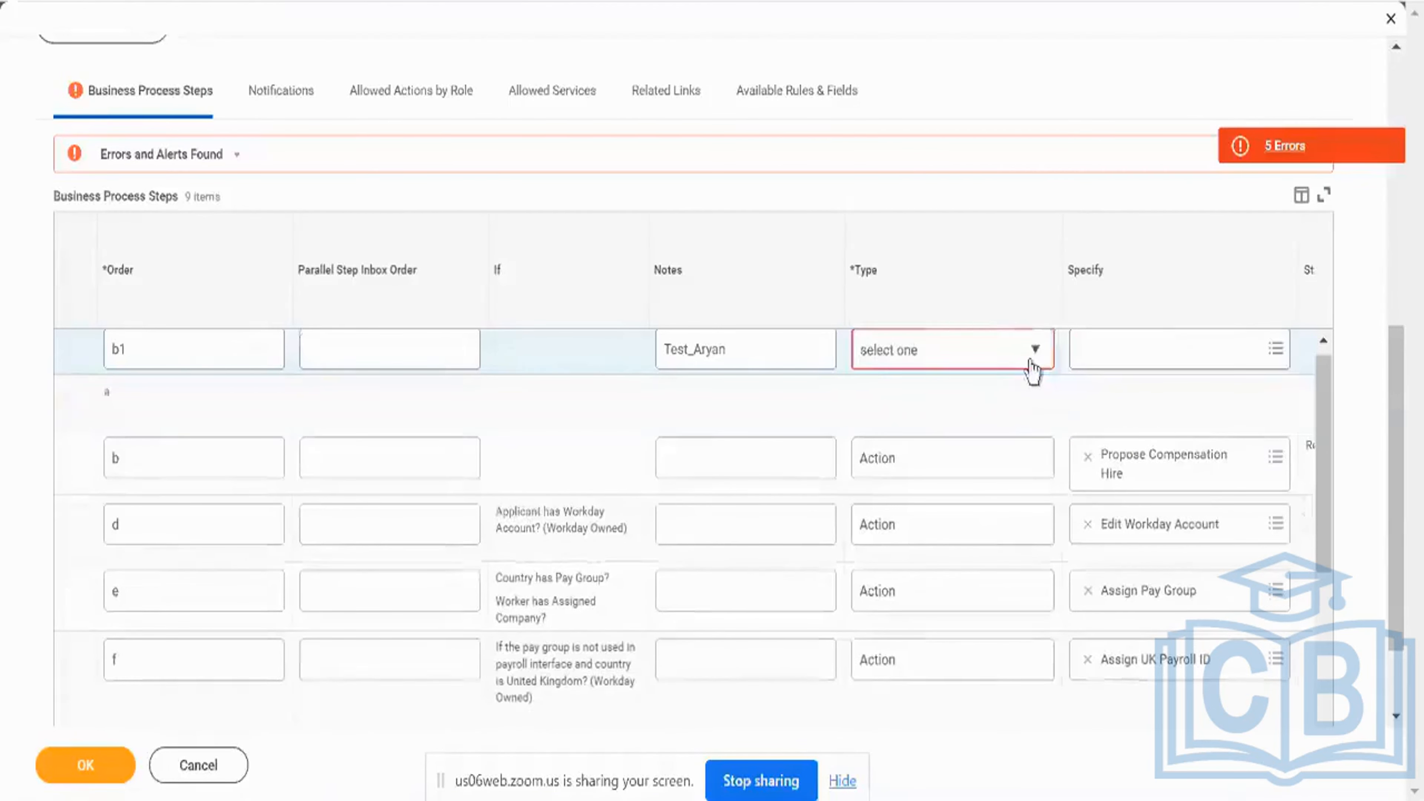
click(1026, 365)
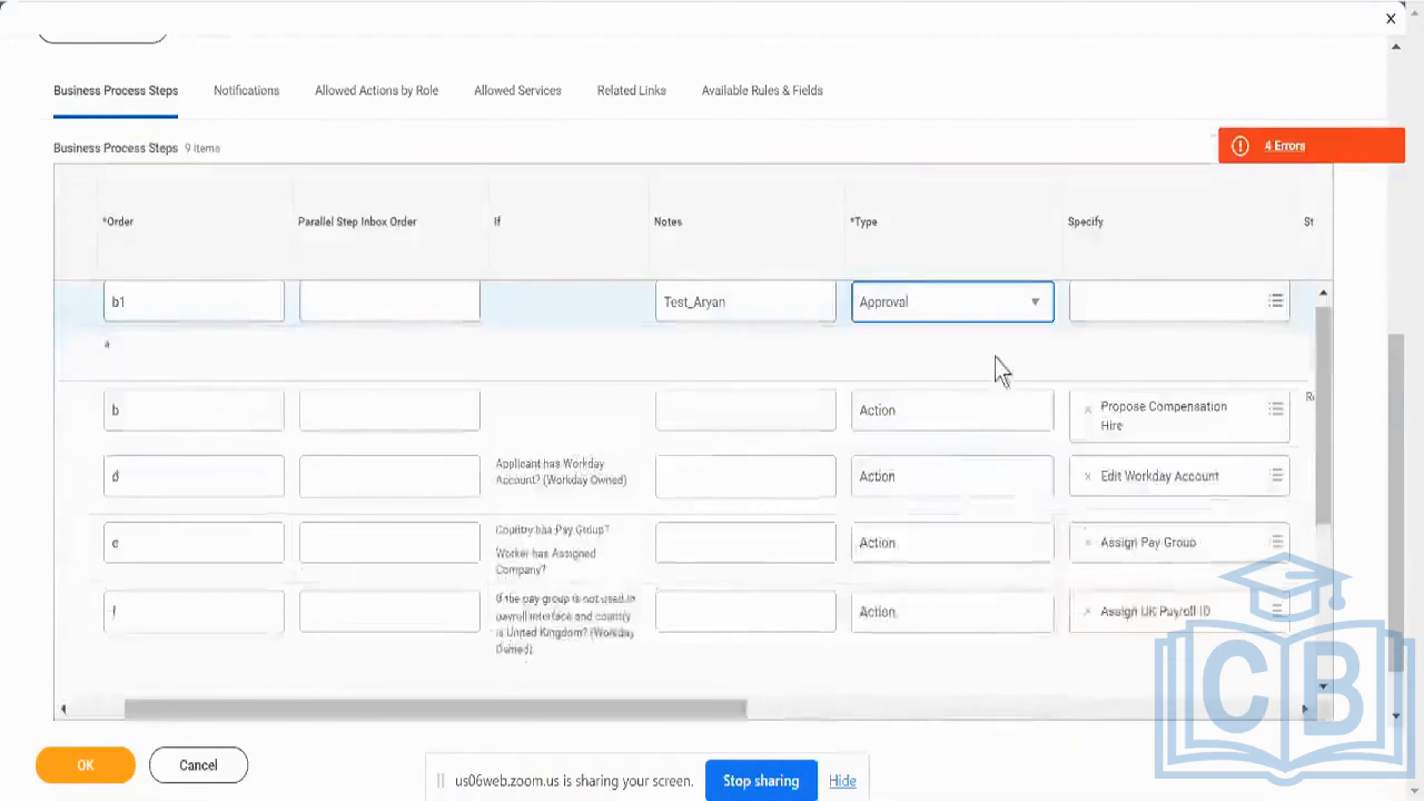
scroll(997, 365, right, 3)
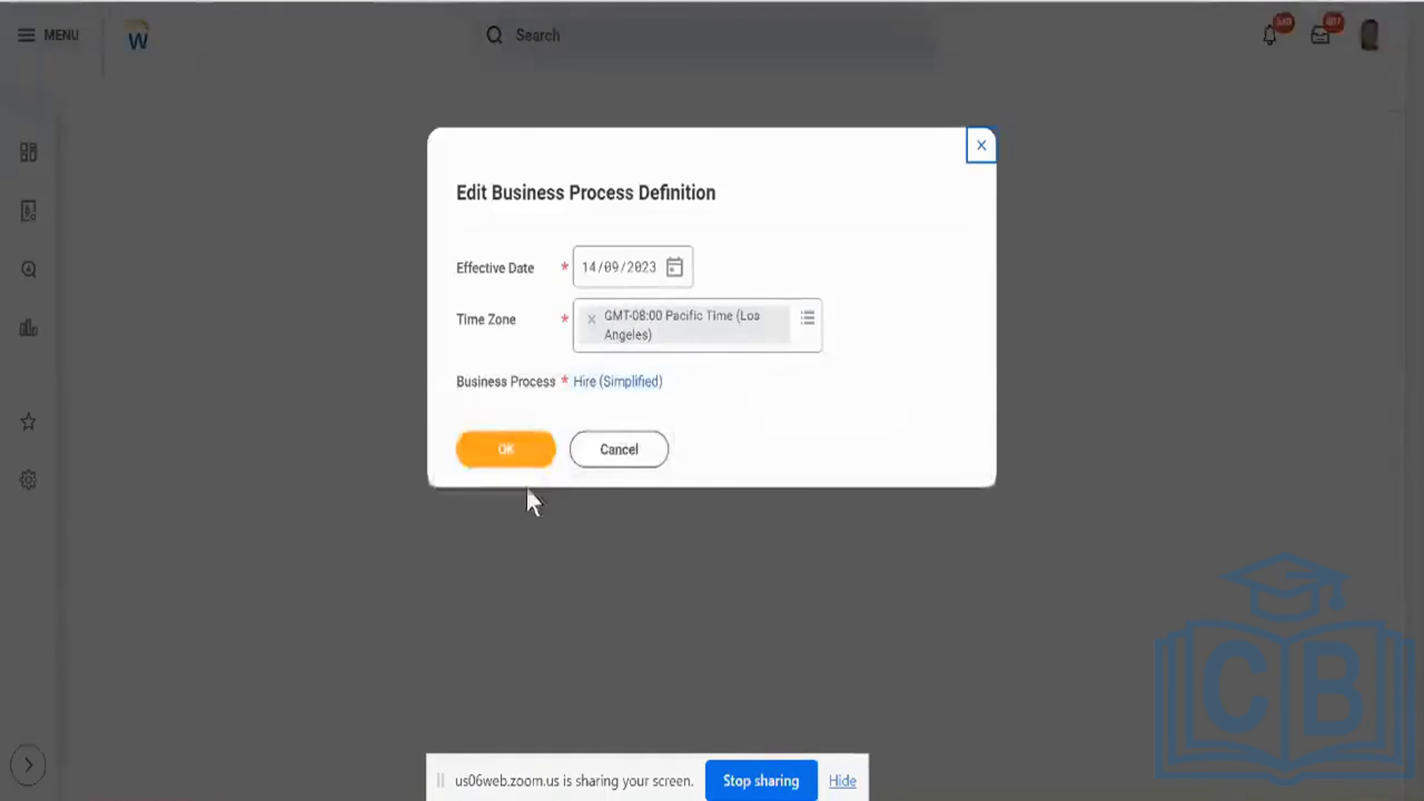
Open the Hire (Simplified) definition for editing with effective date 14/09/2023 and review its existing business process steps.
click(525, 449)
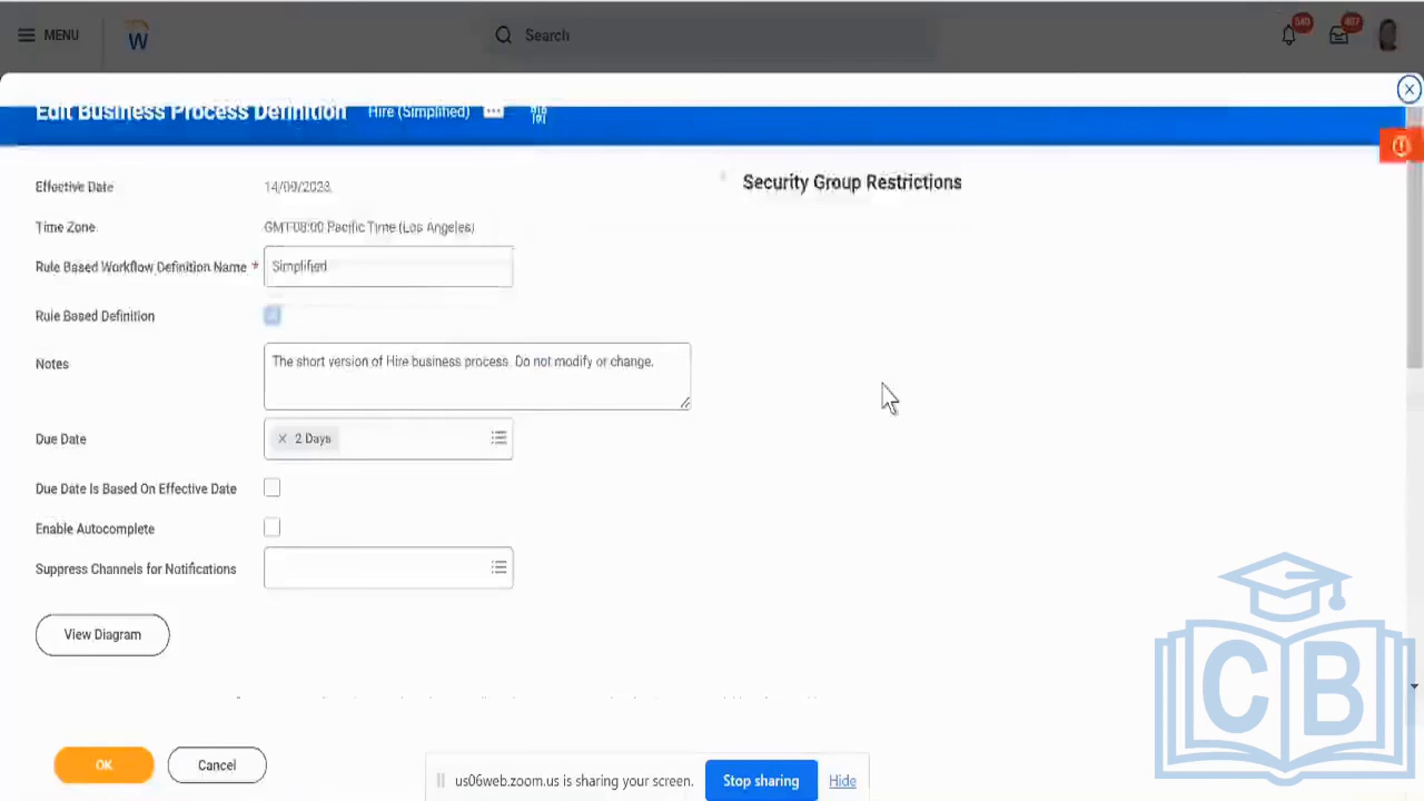
scroll(858, 412, down, 4)
scroll(866, 415, down, 5)
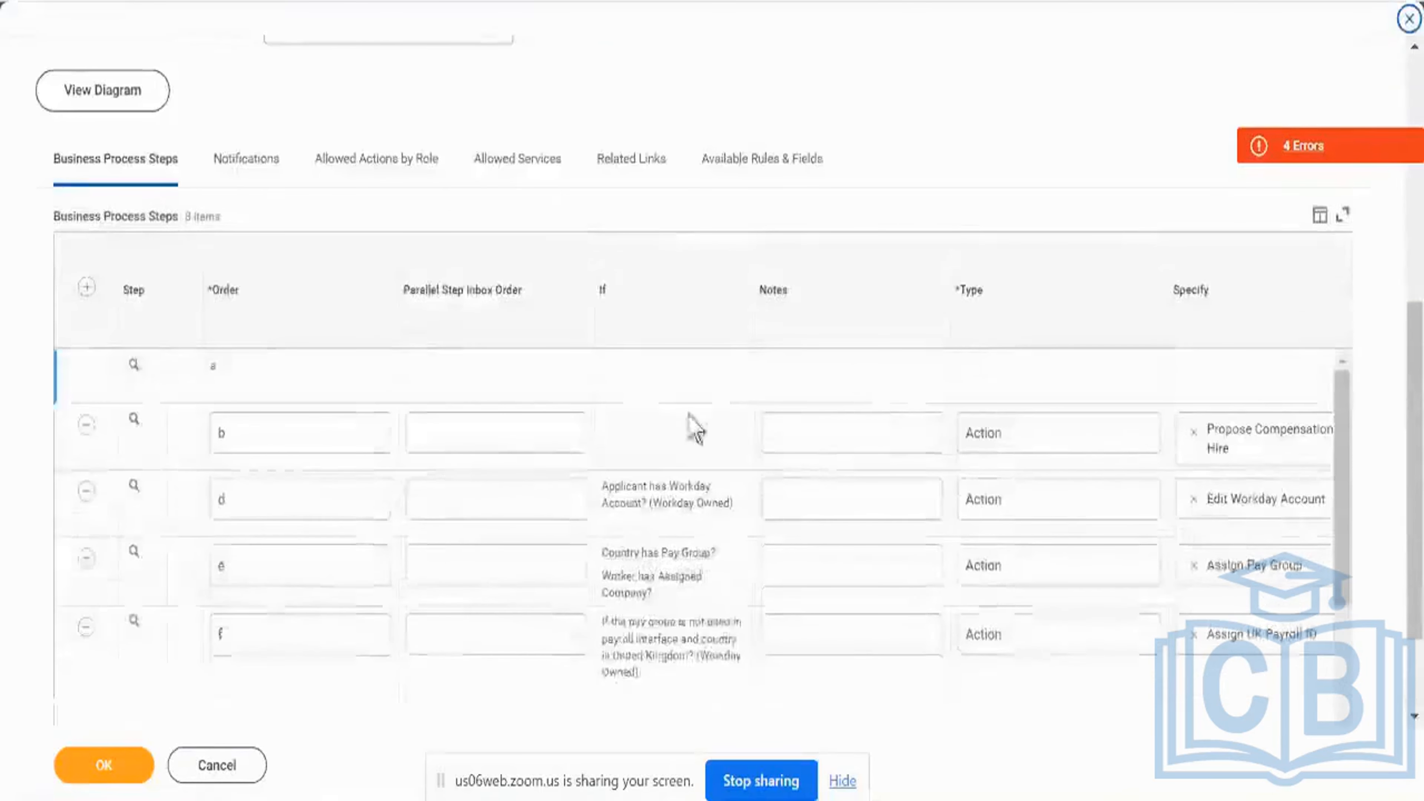
scroll(758, 443, right, 10)
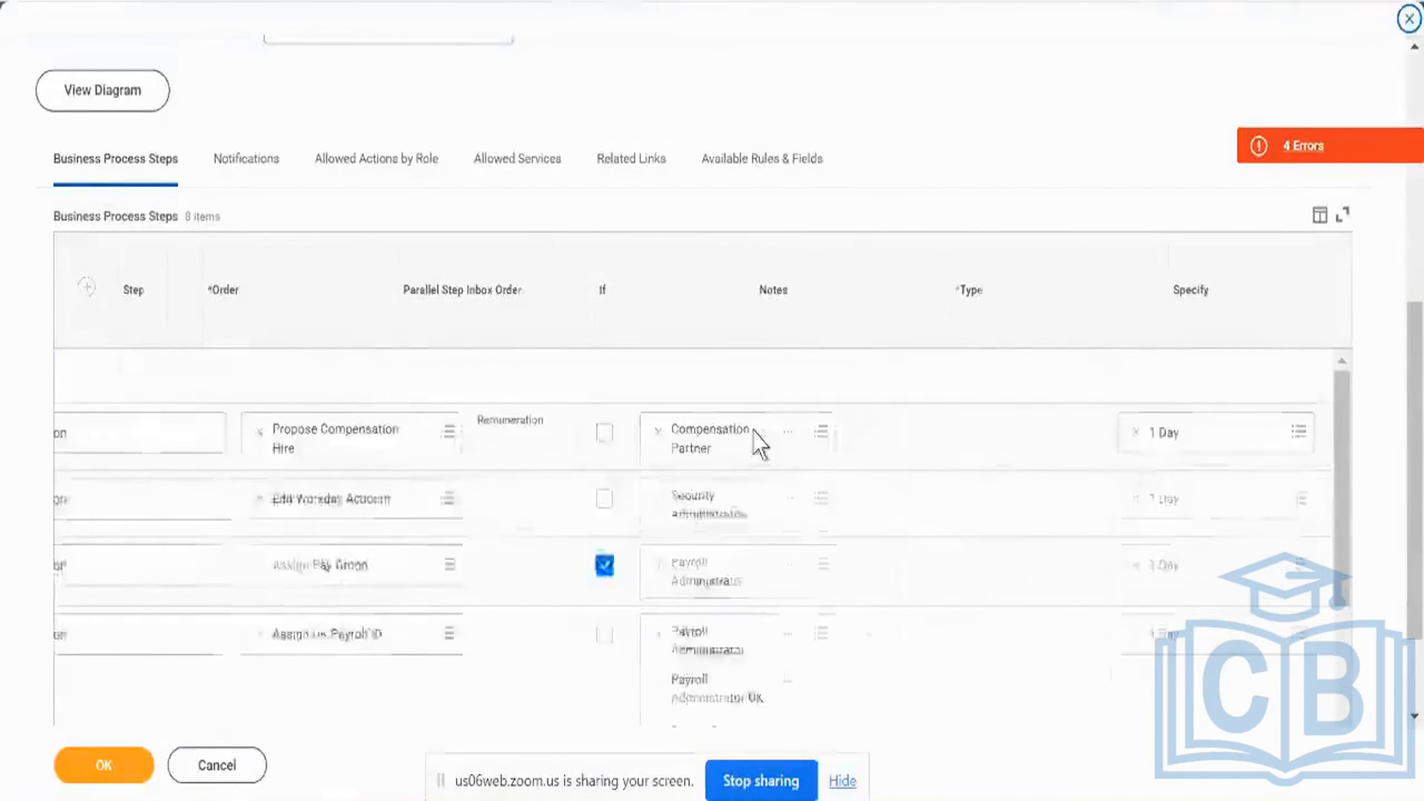
scroll(758, 443, down, 3)
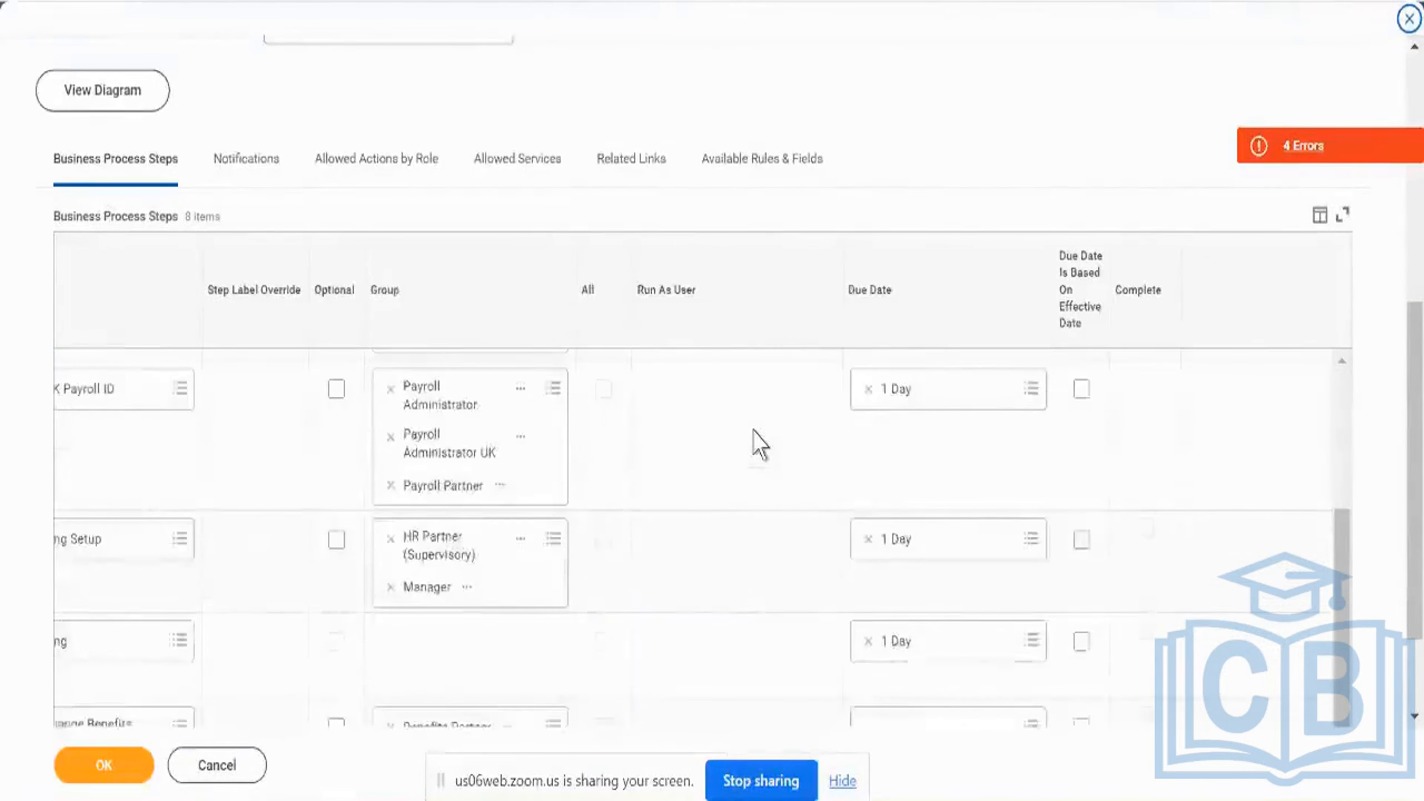
scroll(758, 443, left, 8)
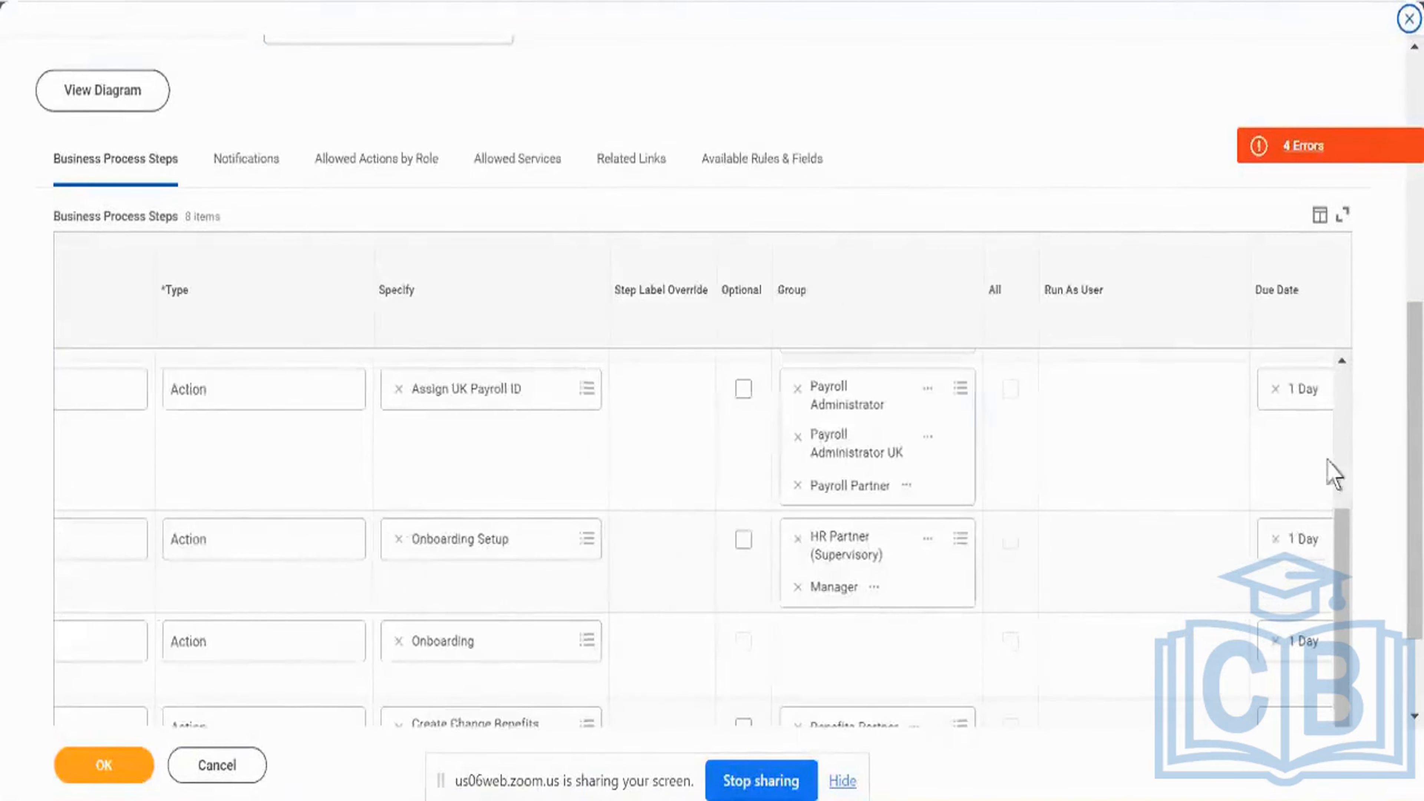
scroll(1334, 474, down, 3)
scroll(560, 622, left, 15)
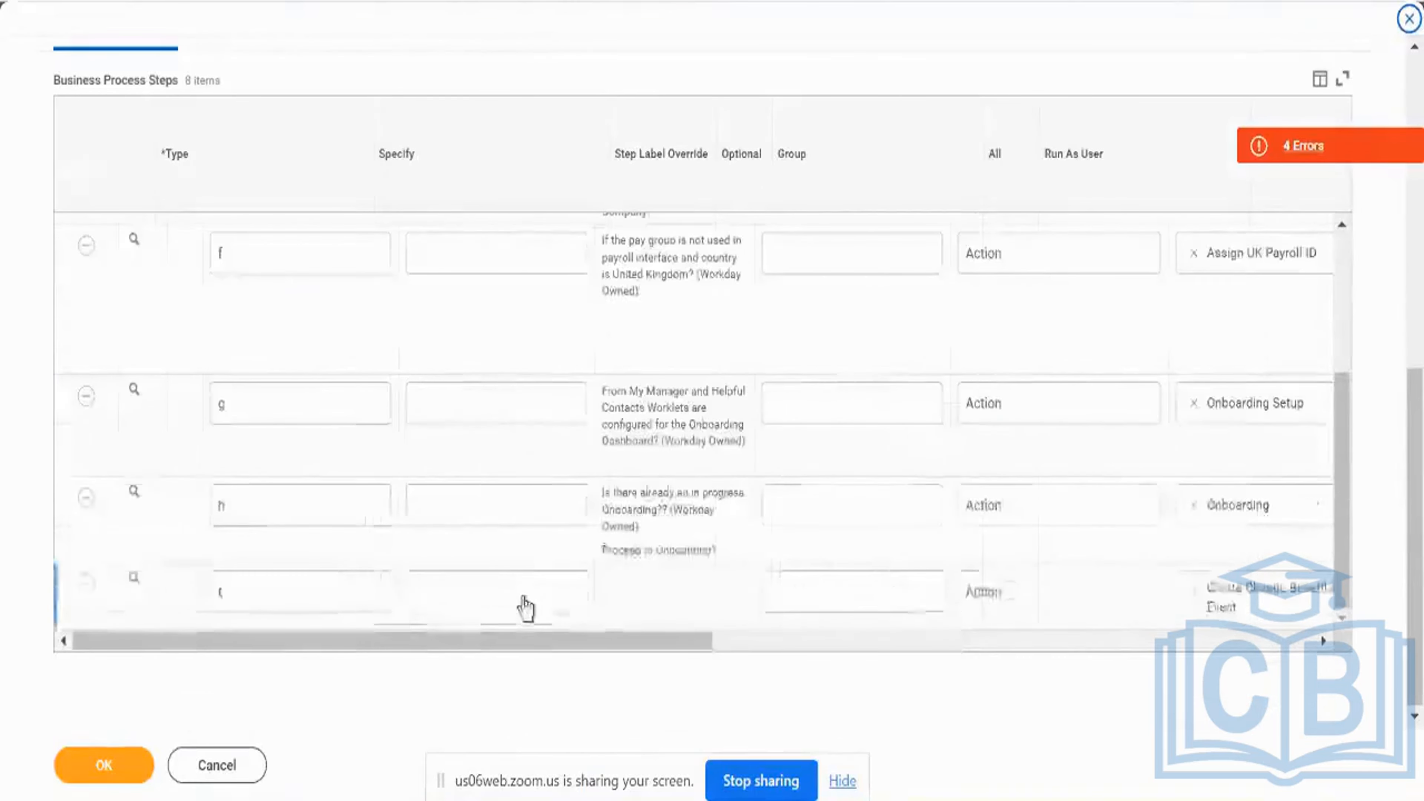
Add a new business process step with order a1 and type Approval.
scroll(524, 604, up, 4)
click(86, 150)
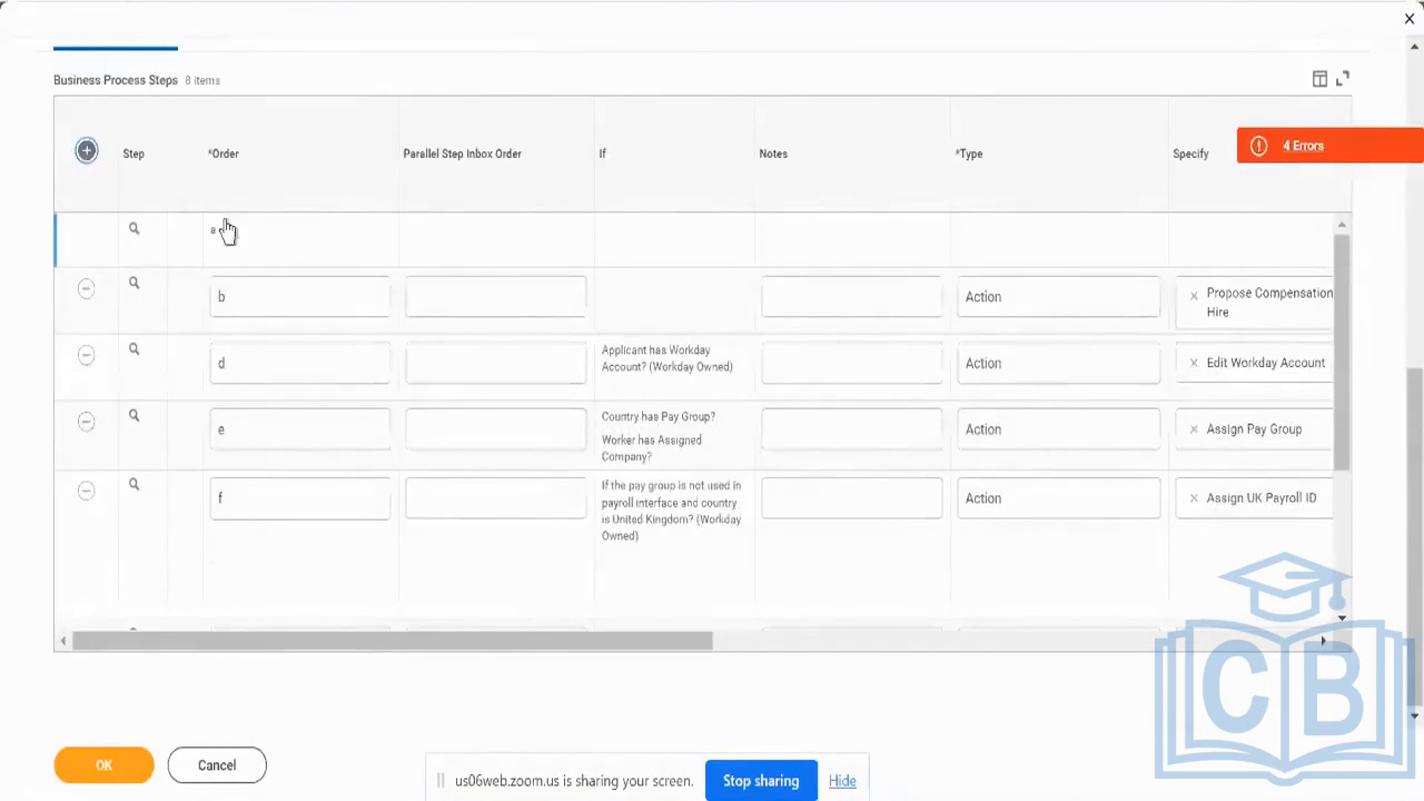
click(242, 232)
text(a1)
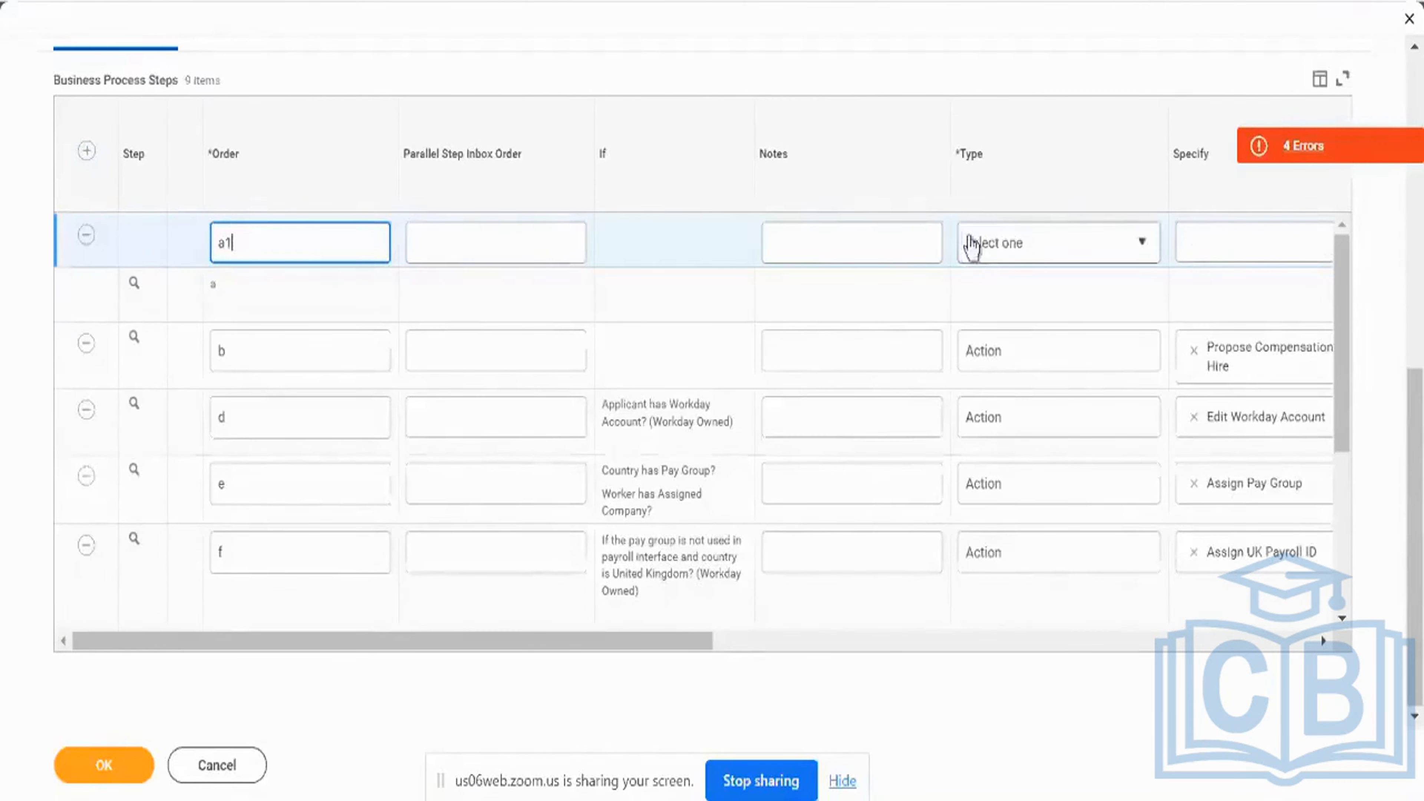
click(975, 245)
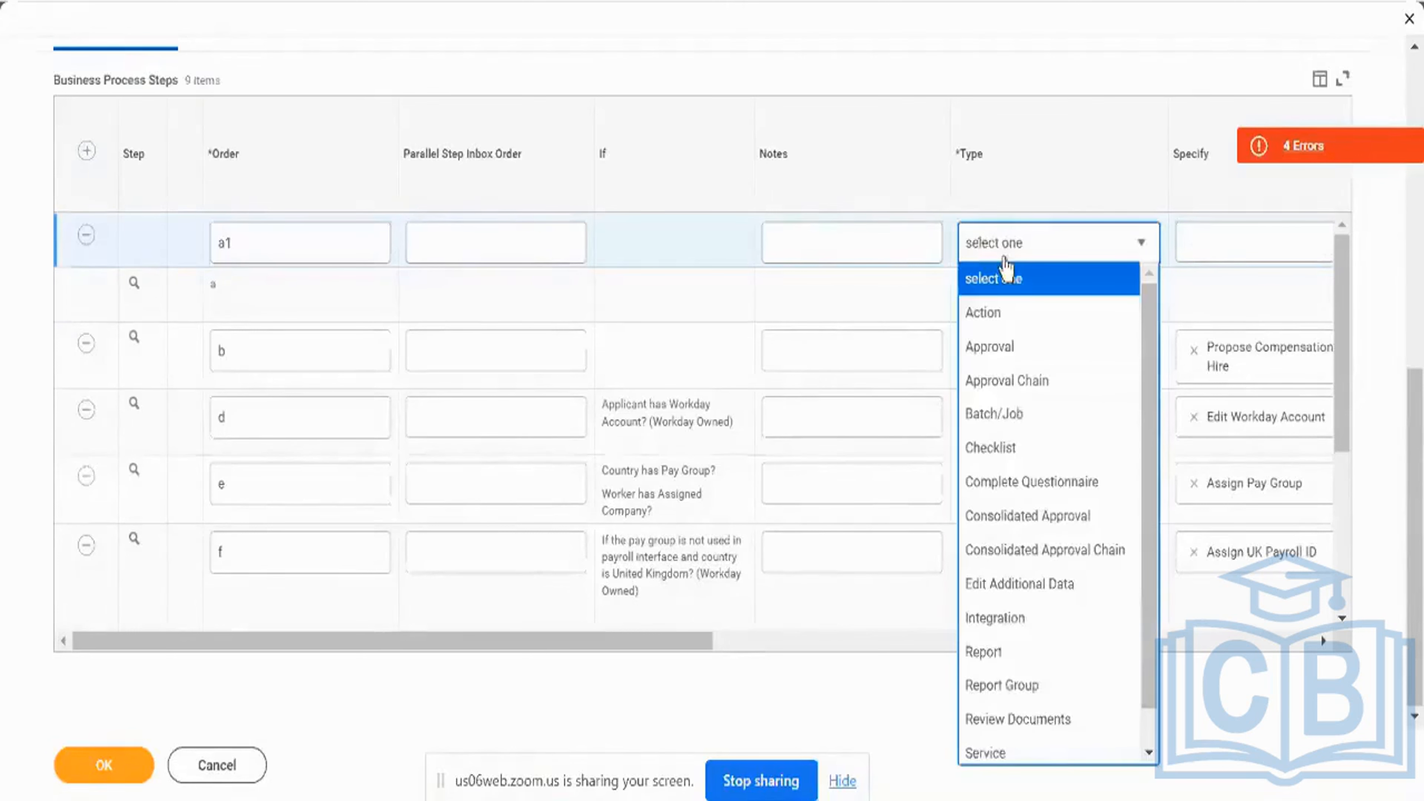
click(1007, 347)
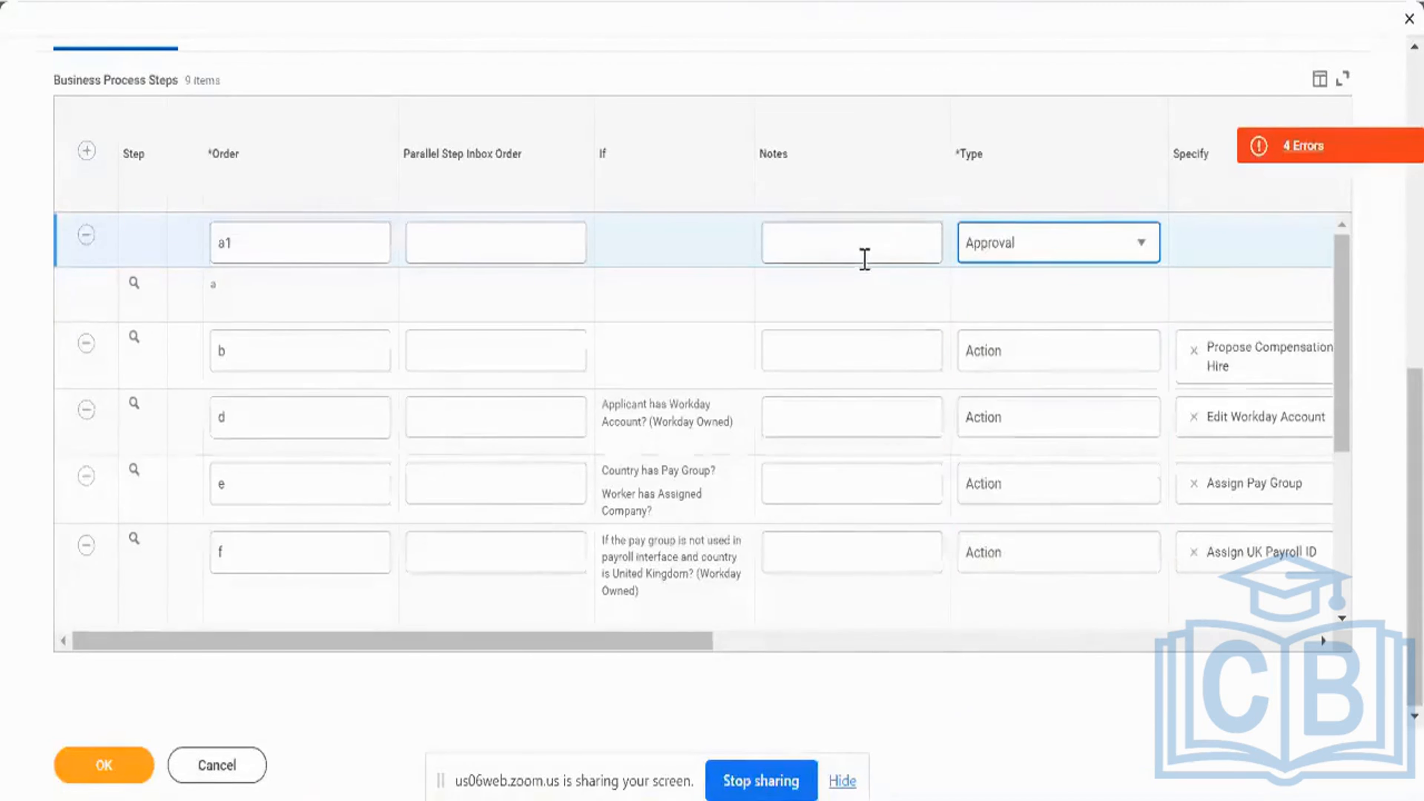
click(881, 323)
Assign the Manager security group to the a1 approval step.
scroll(877, 311, right, 4)
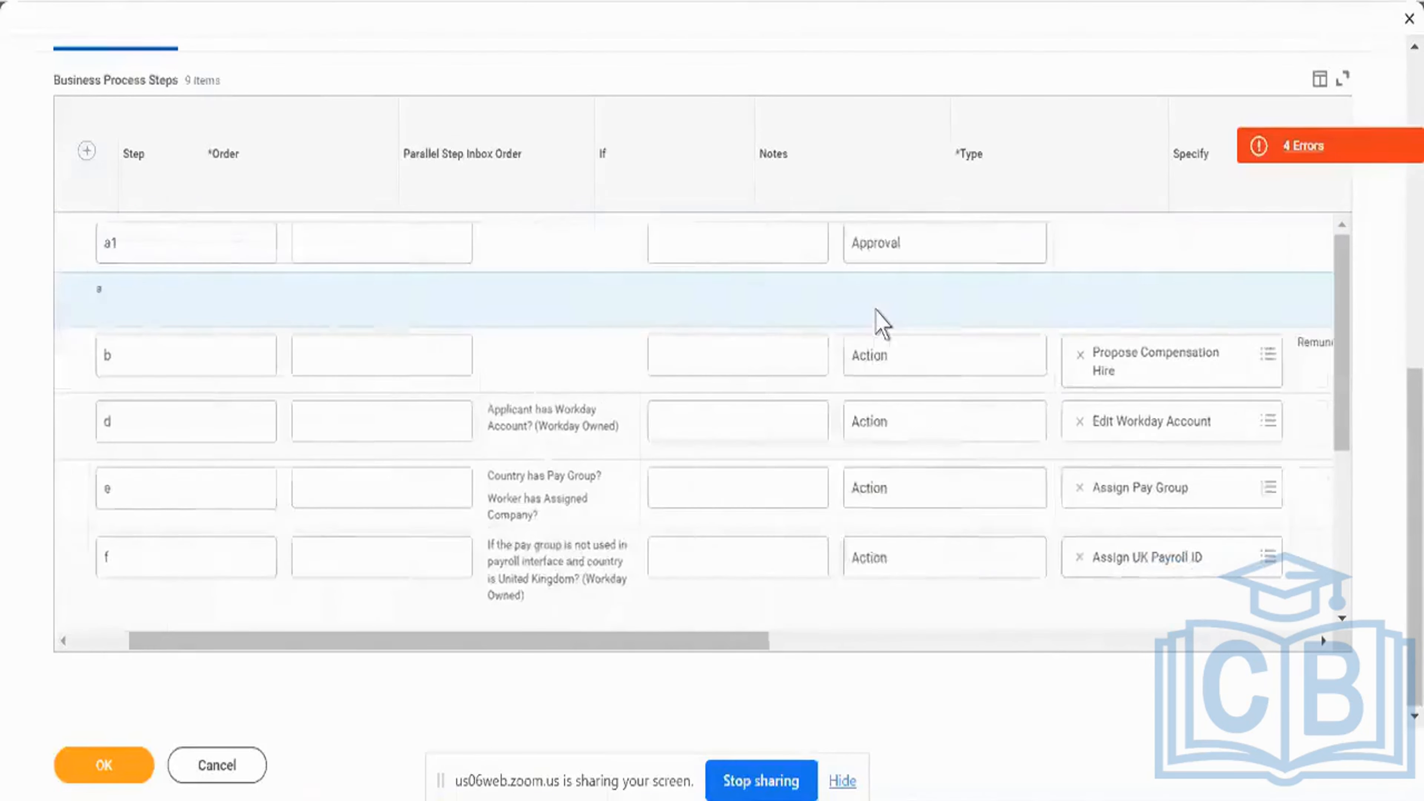
scroll(877, 311, left, 4)
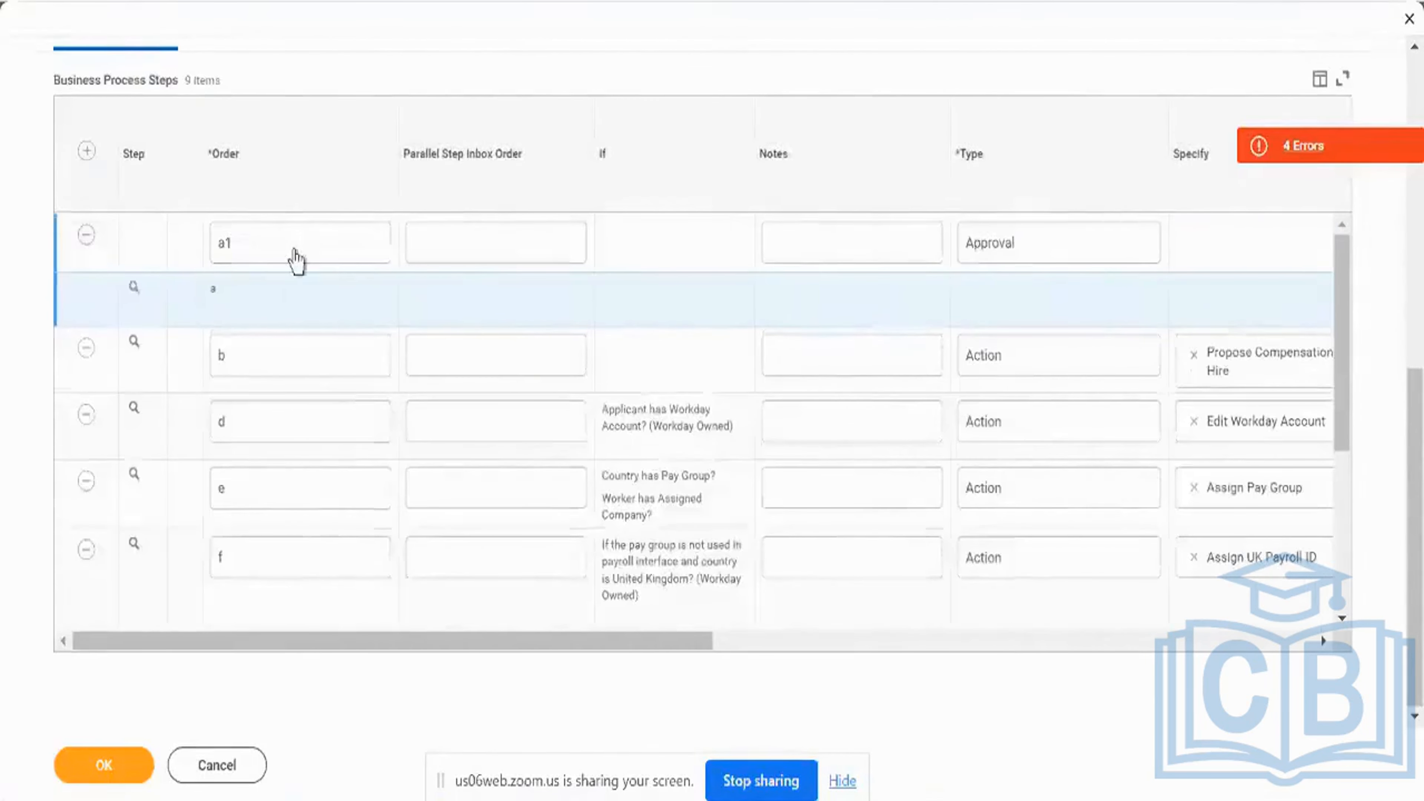
scroll(421, 294, right, 4)
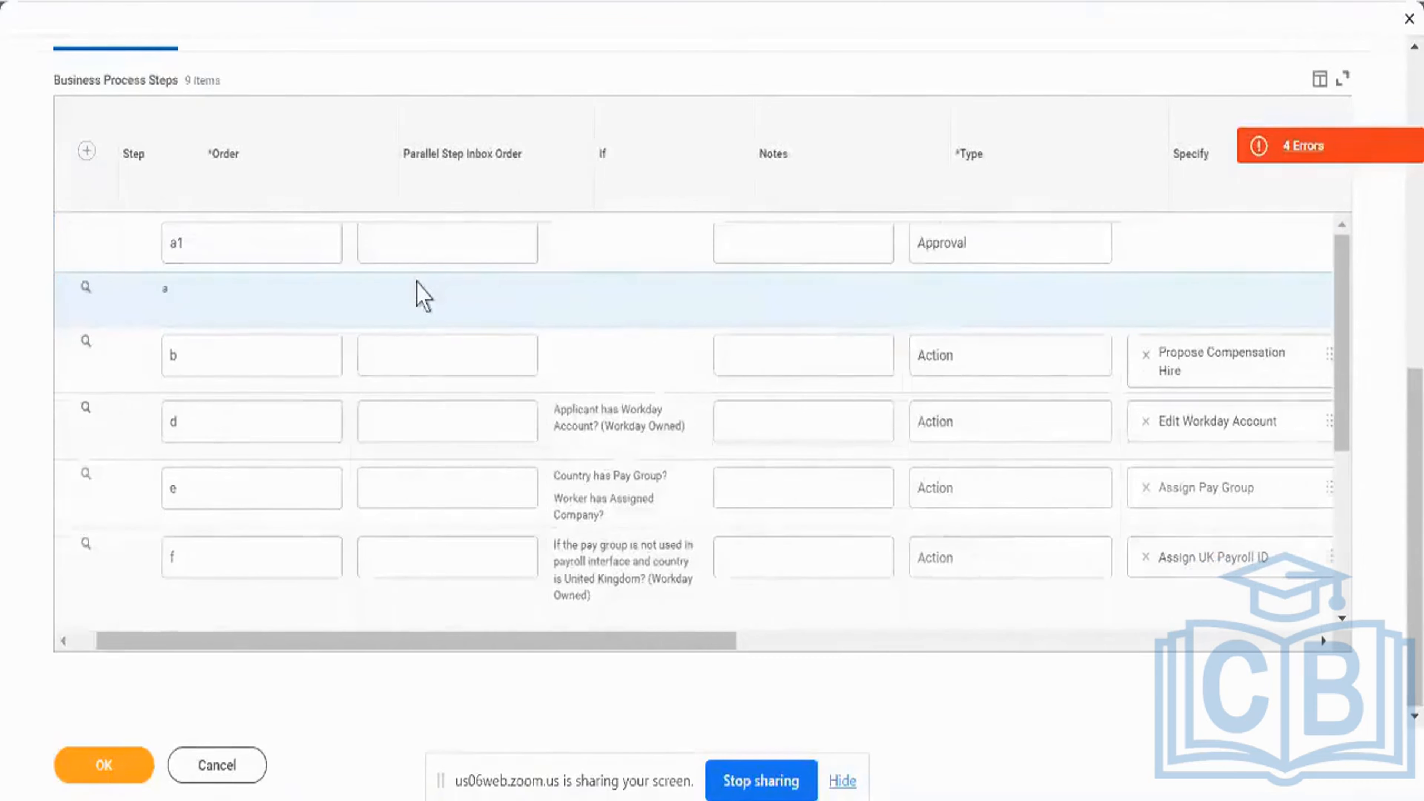
scroll(423, 295, right, 5)
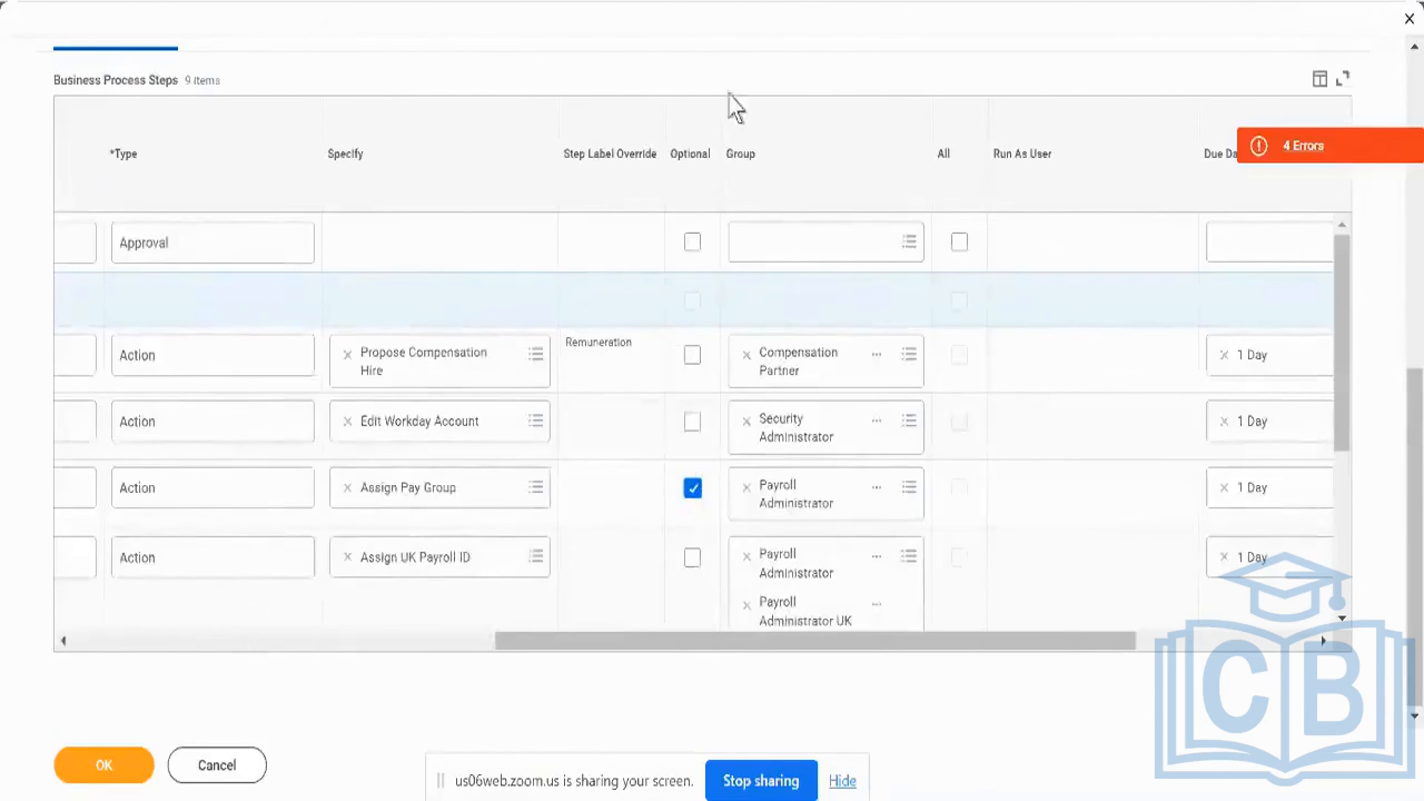
click(765, 242)
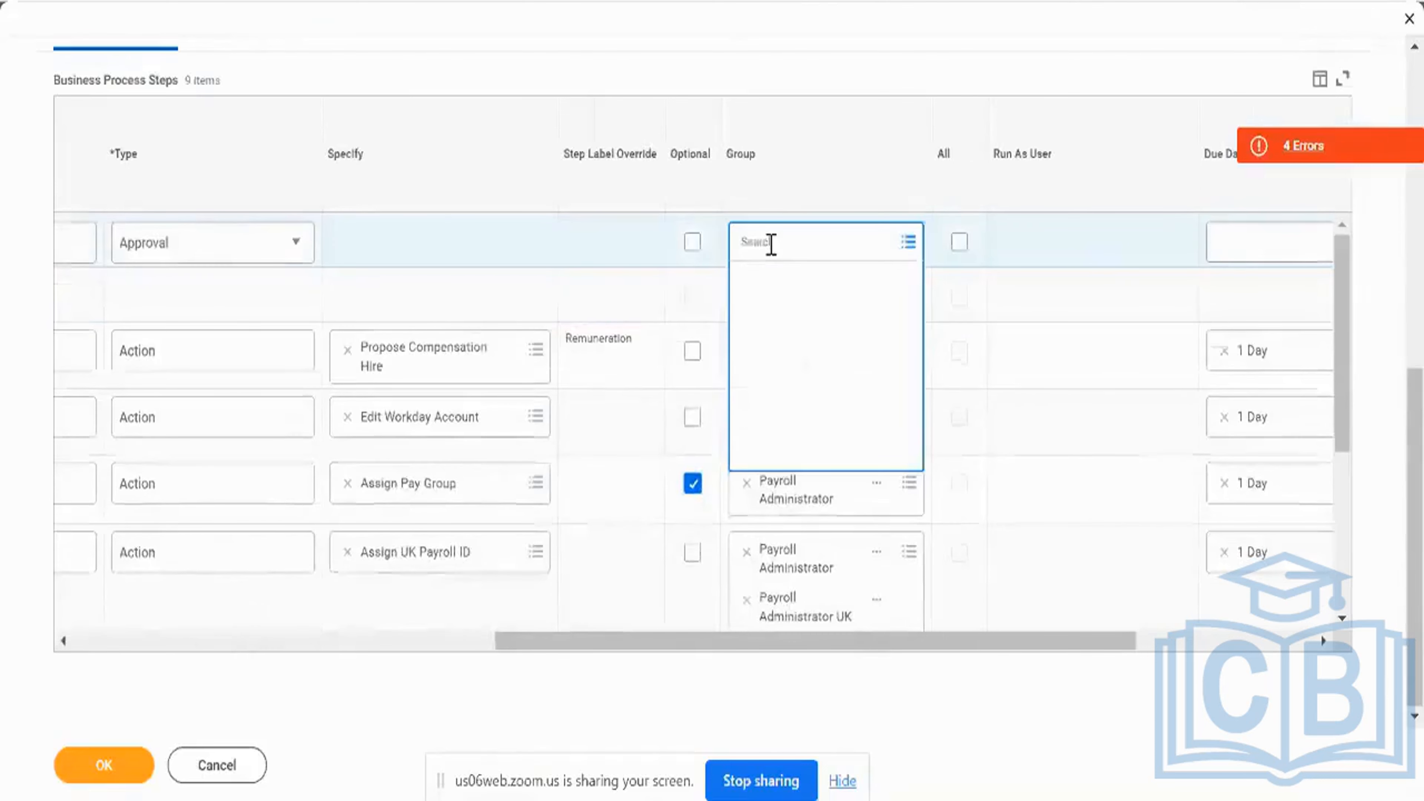
text(manager)
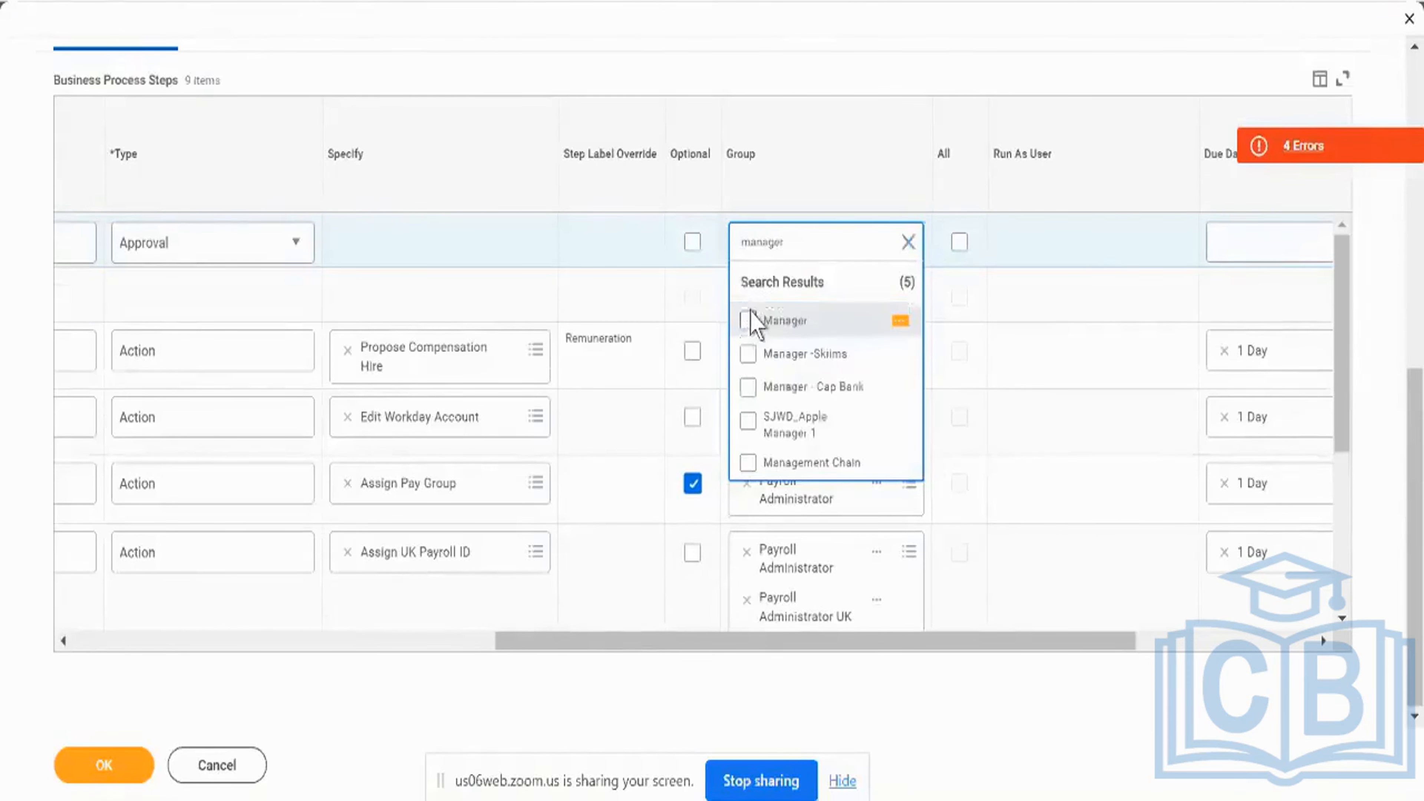
click(754, 320)
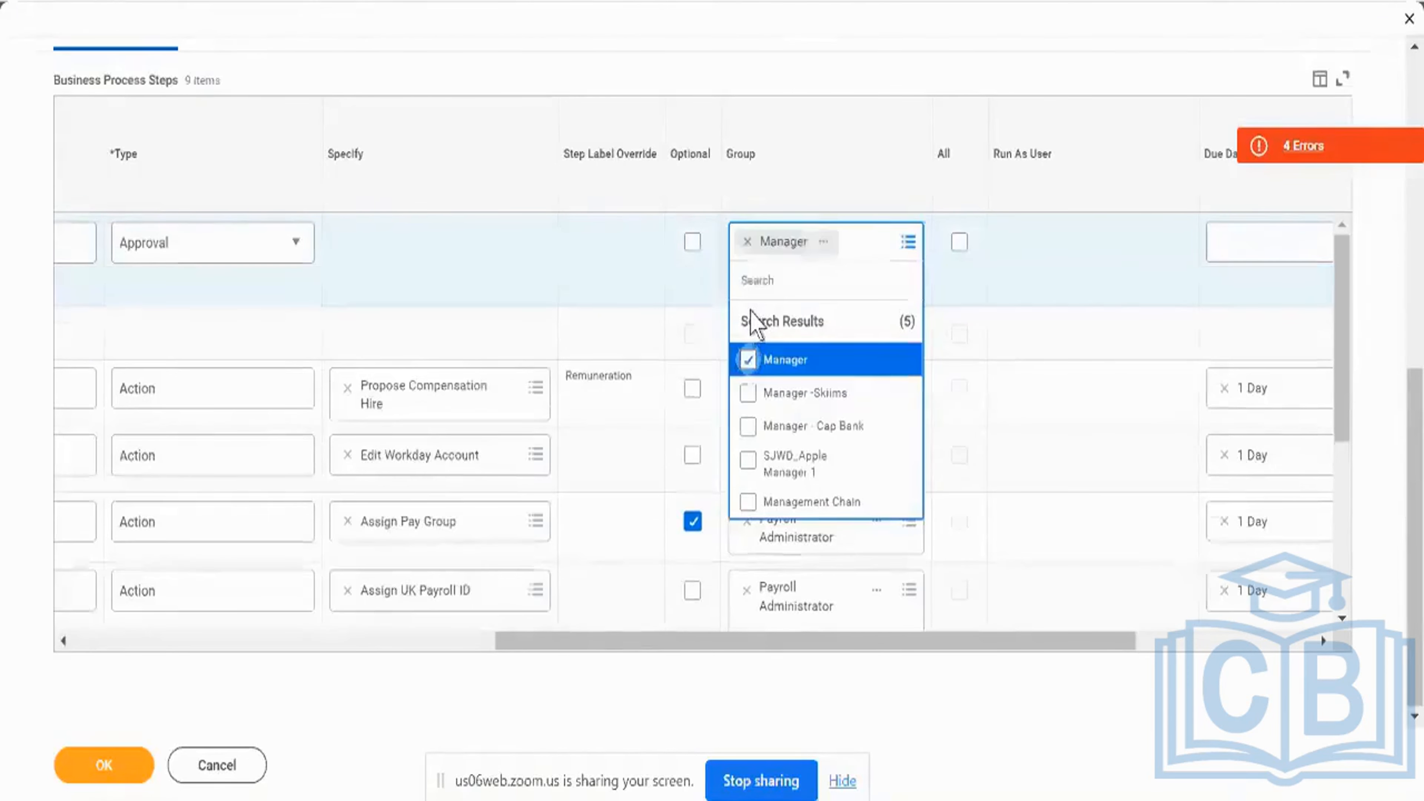
click(1029, 320)
Set the due date of the a1 approval step to 1 Day.
scroll(1026, 311, right, 3)
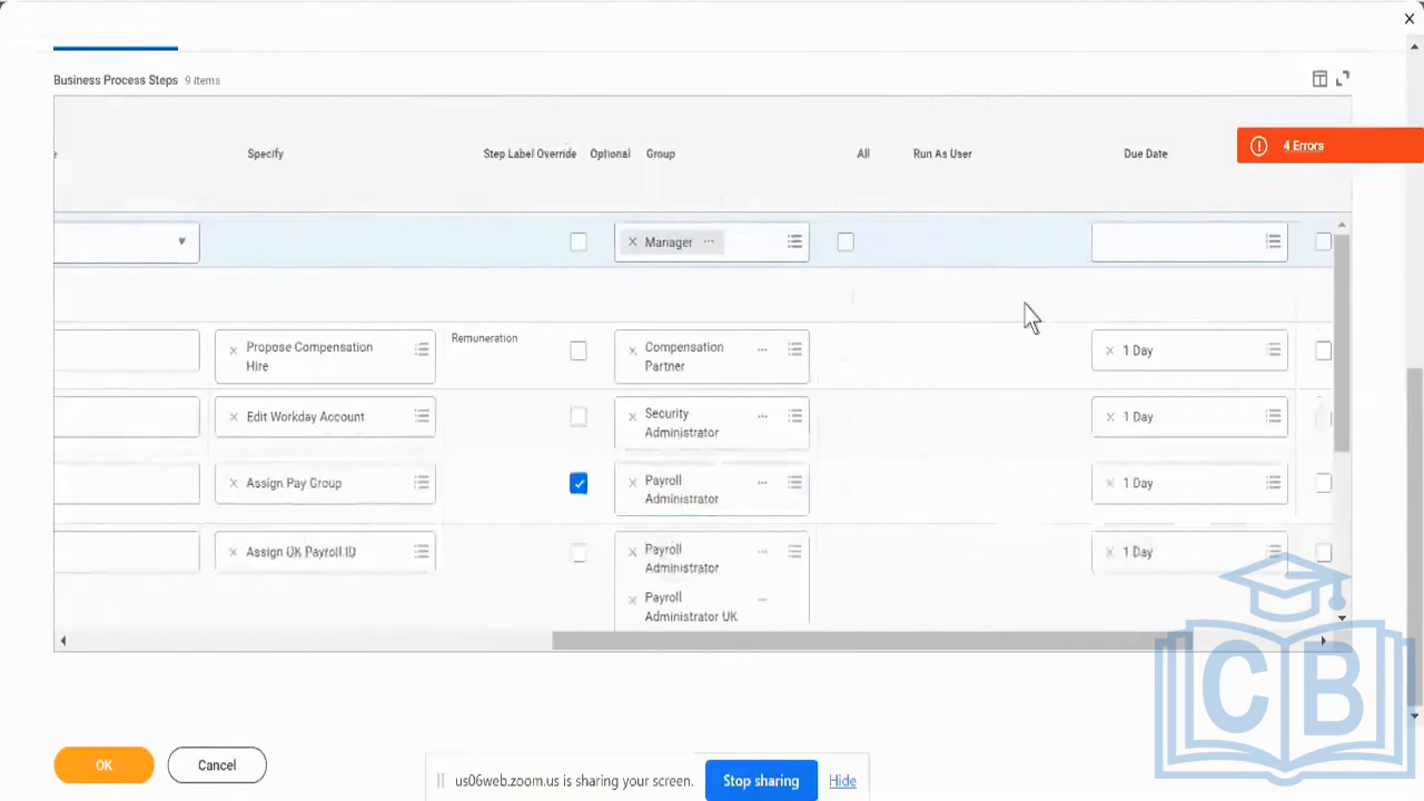
click(1090, 258)
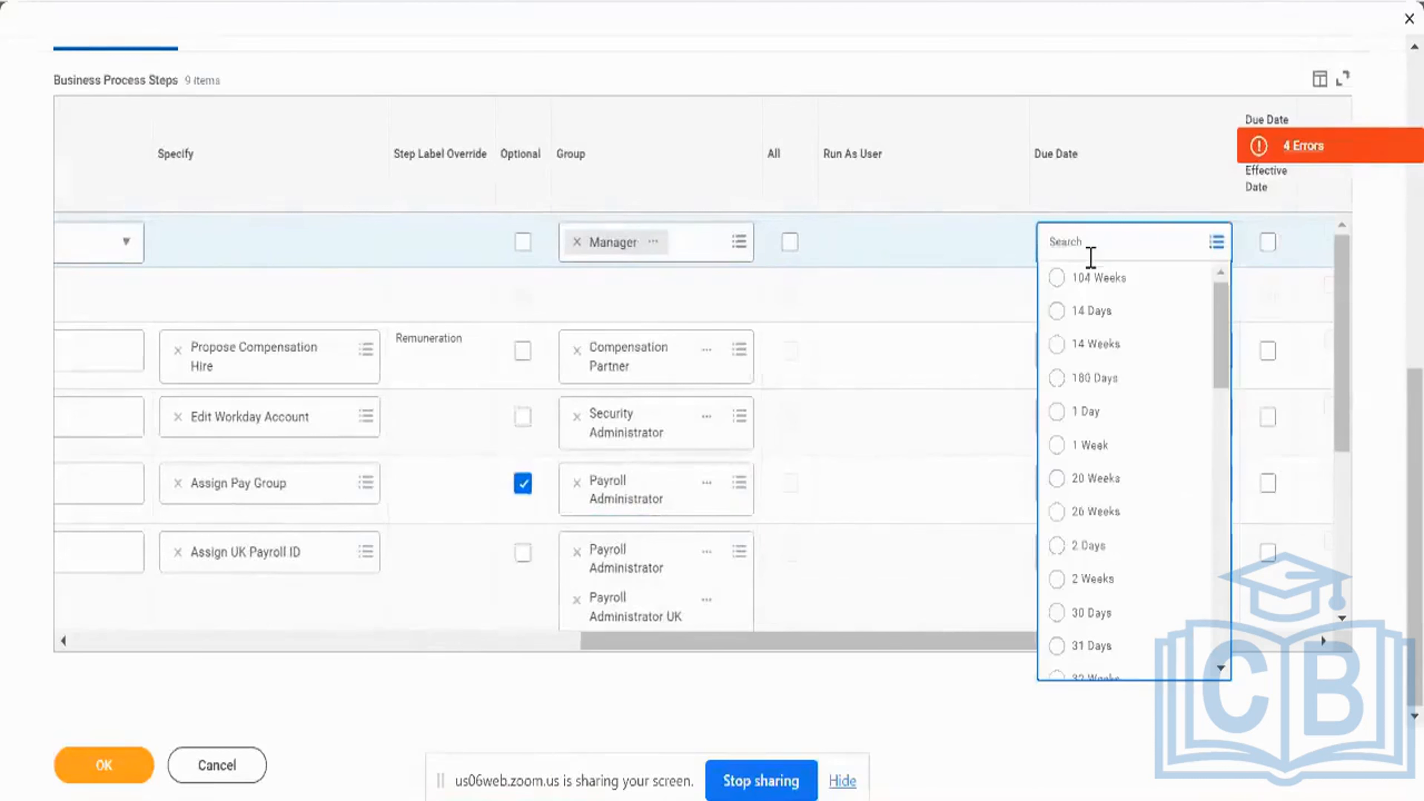
click(1086, 414)
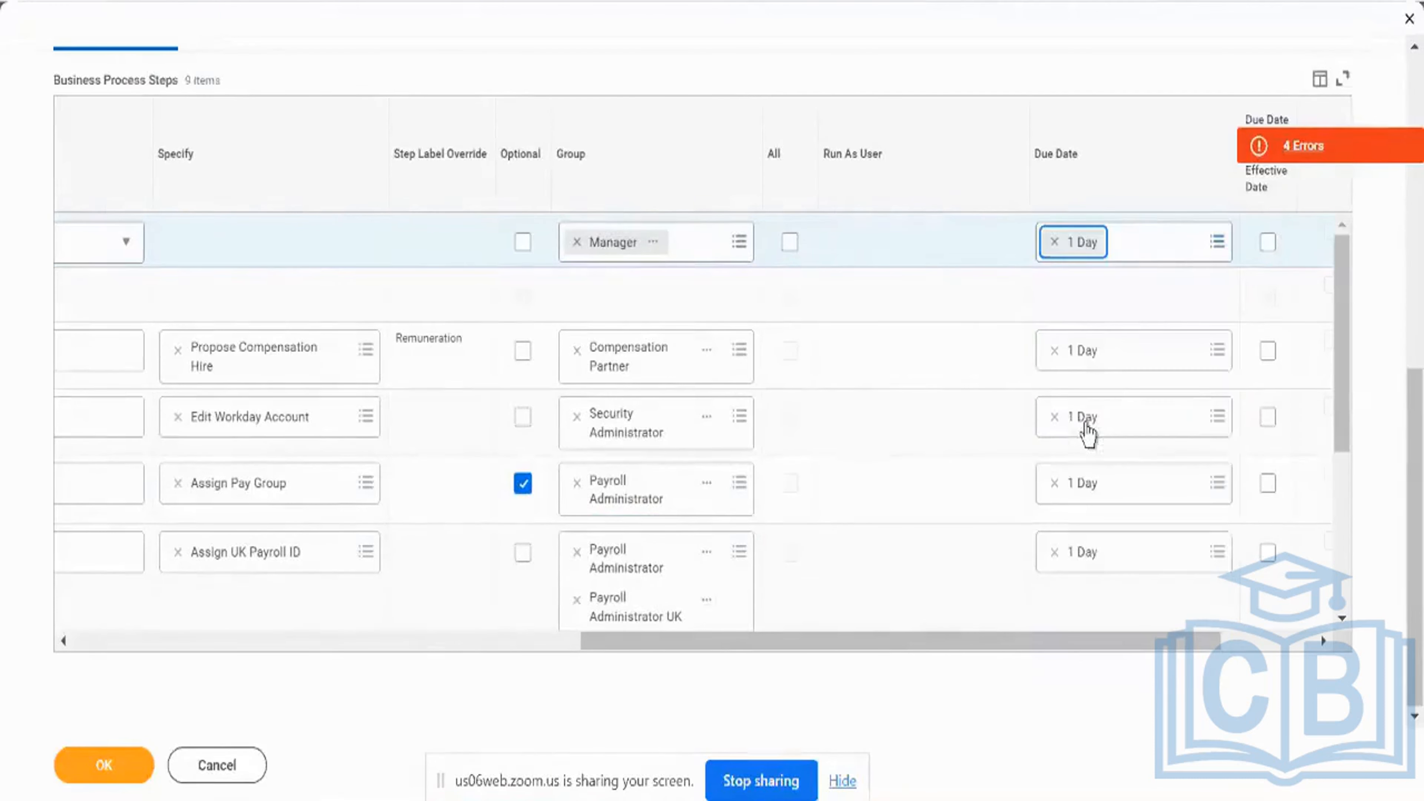
scroll(1102, 294, right, 3)
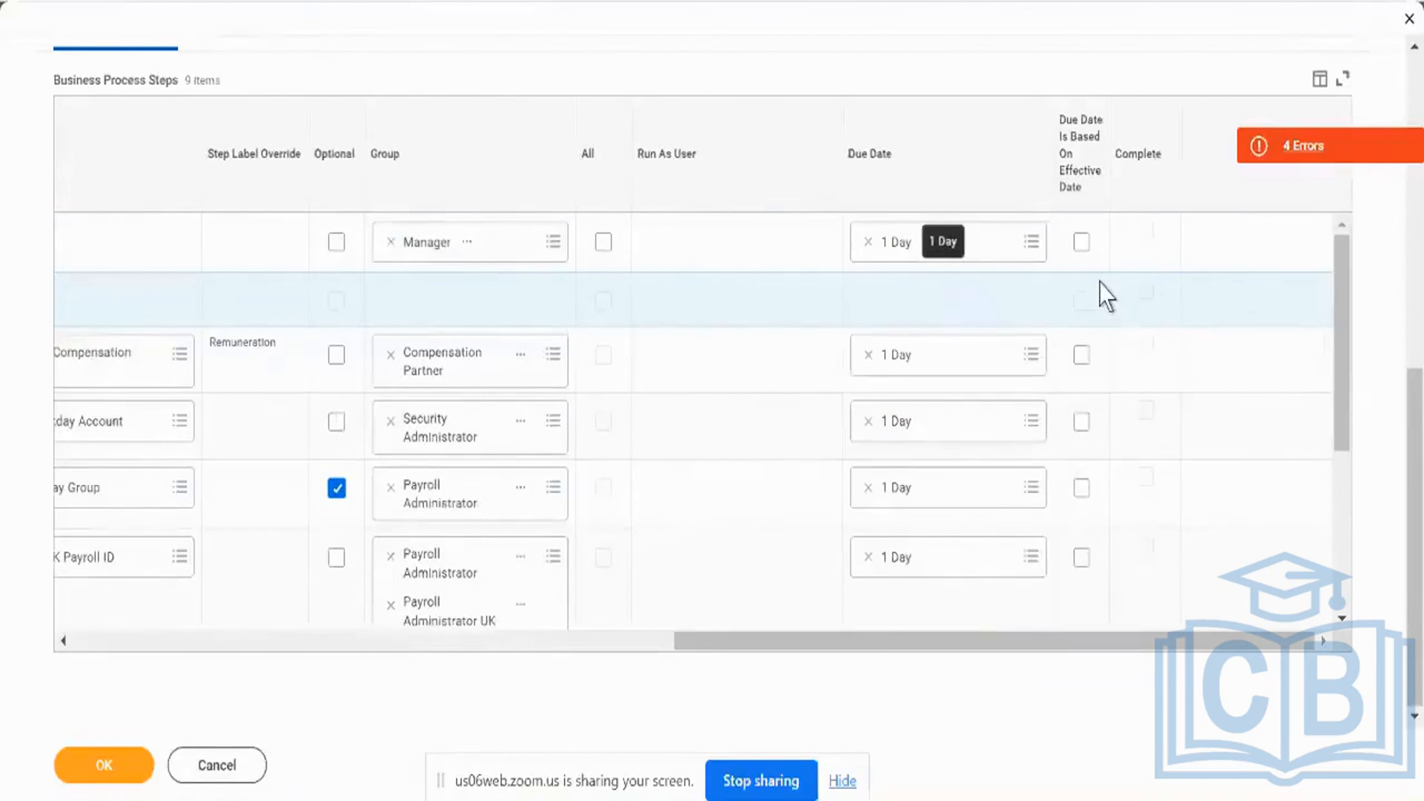
scroll(708, 302, left, 10)
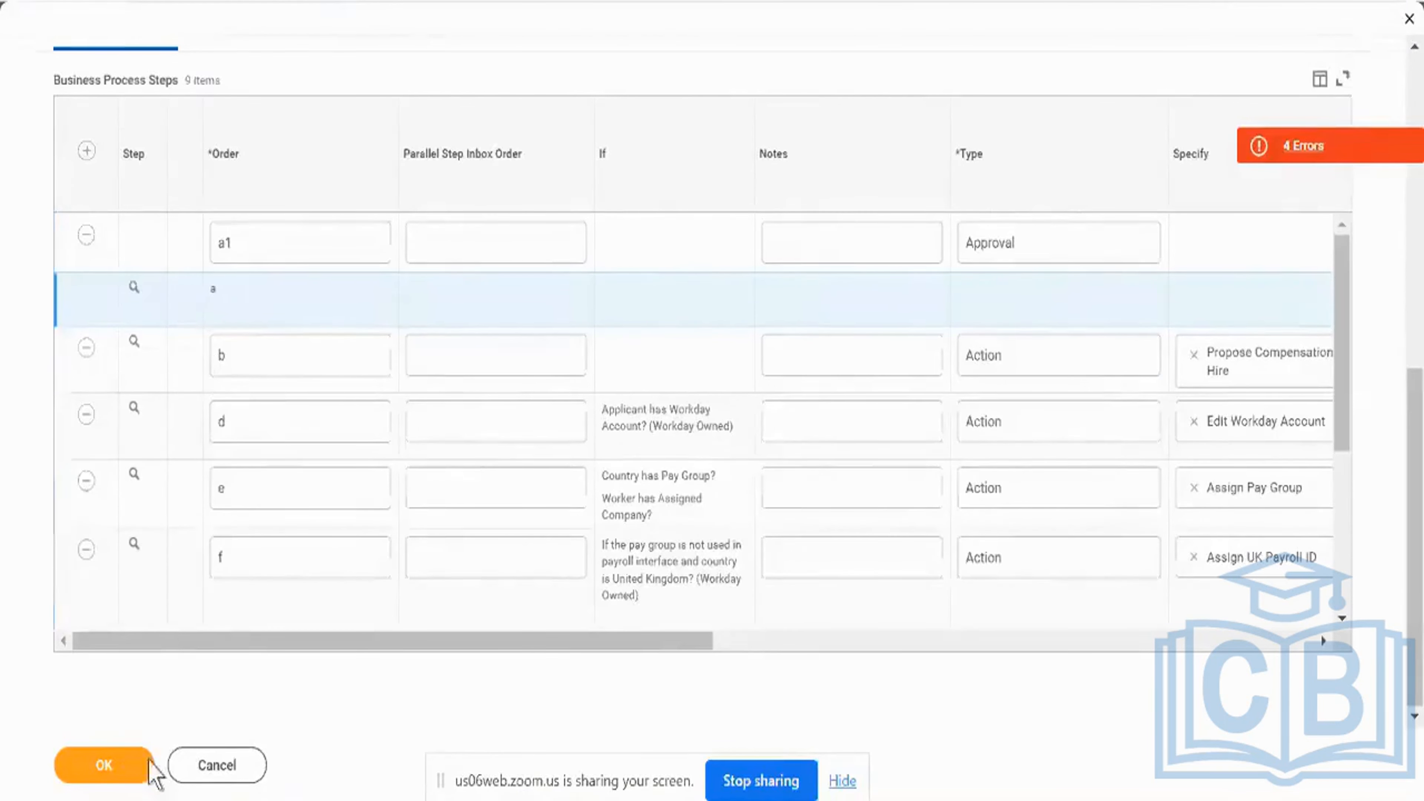
Submit the definition and resolve its Group field error by removing the Create Change Benefits Event step at order t.
click(131, 779)
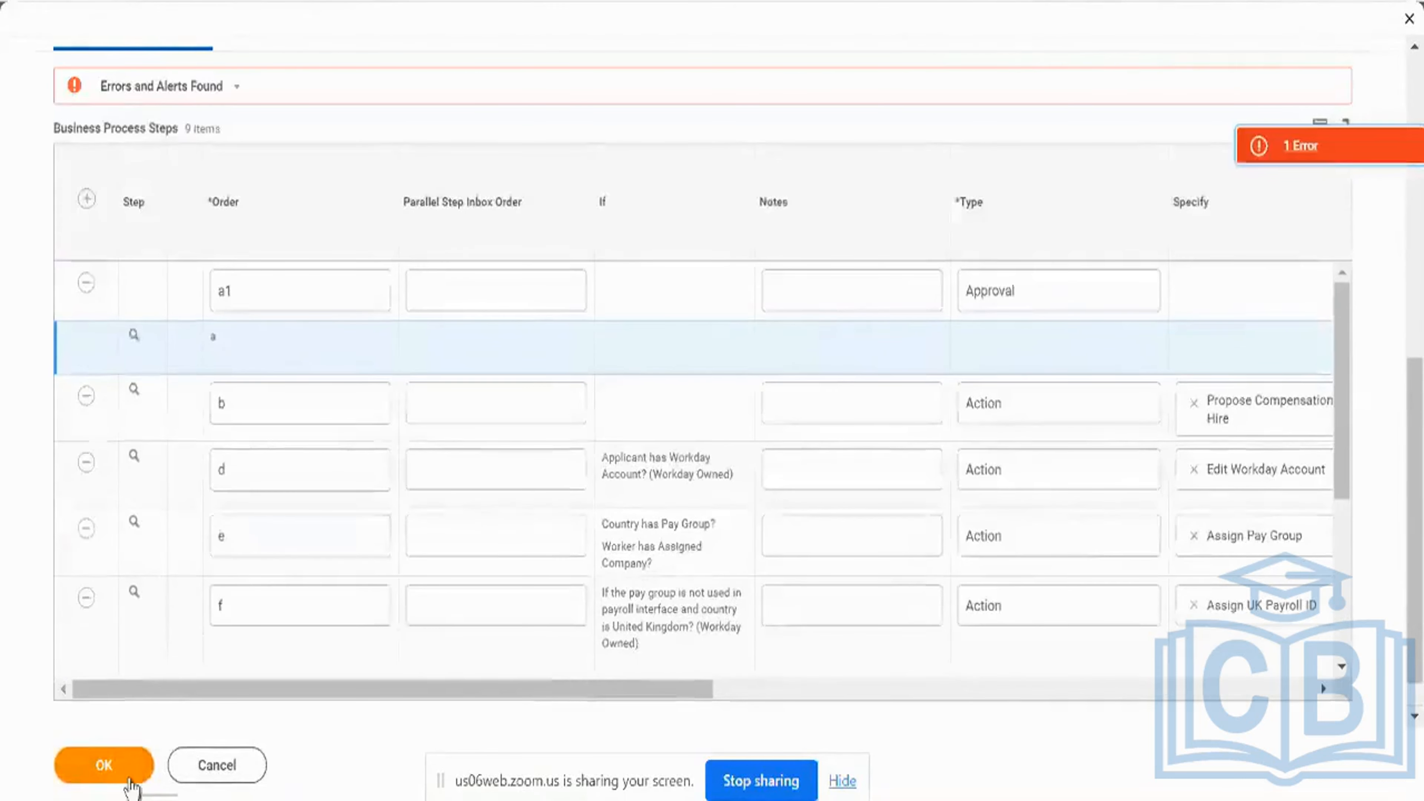
click(1255, 152)
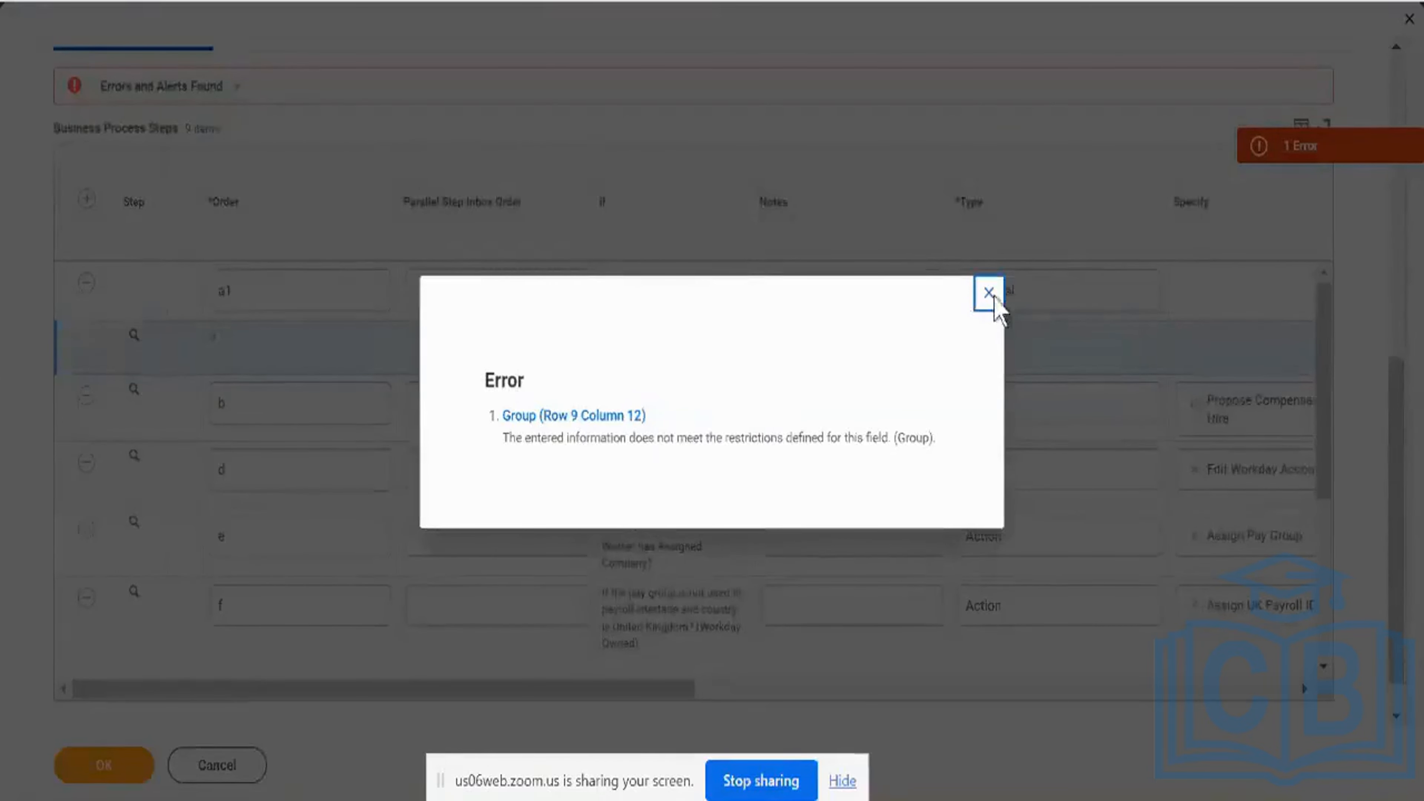
click(635, 415)
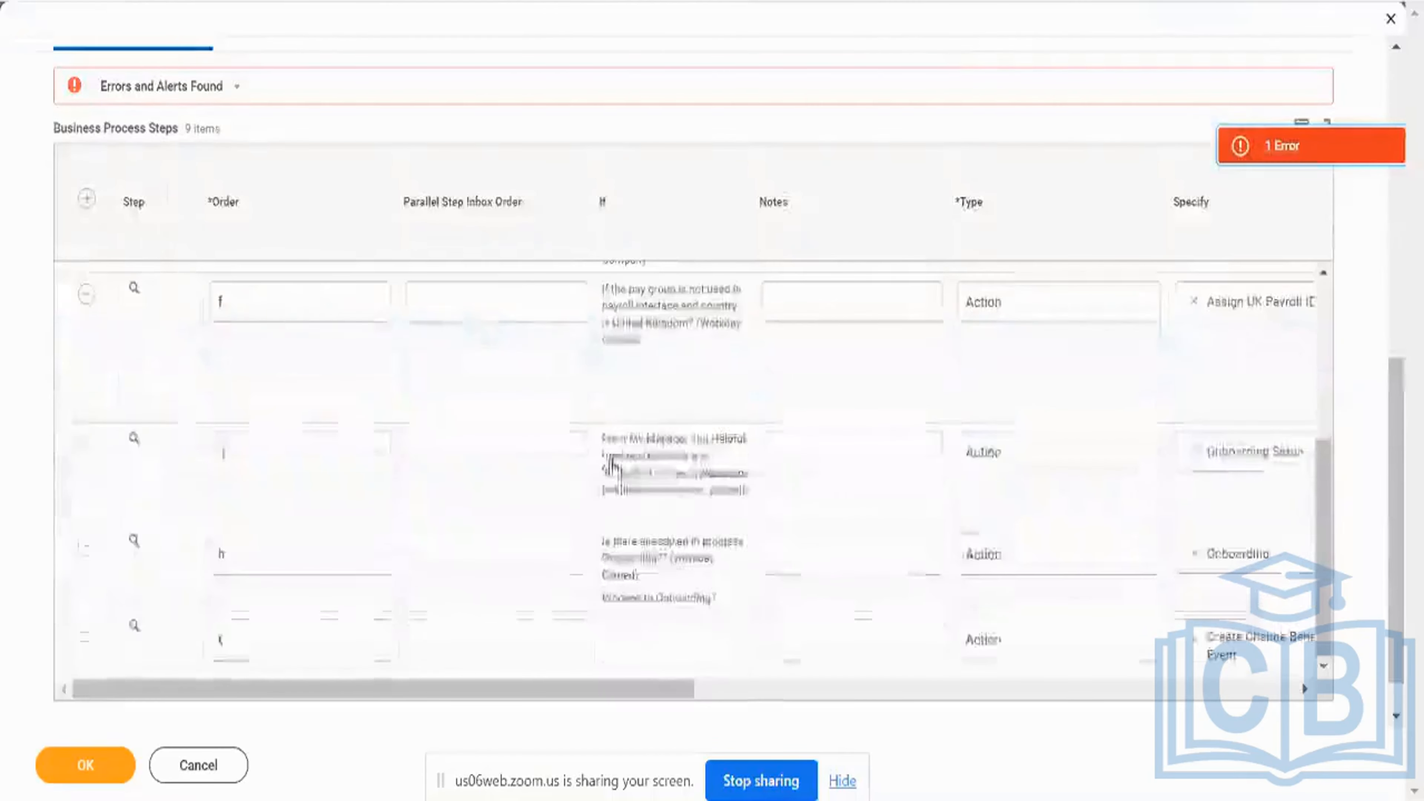
scroll(614, 471, right, 12)
scroll(613, 471, left, 5)
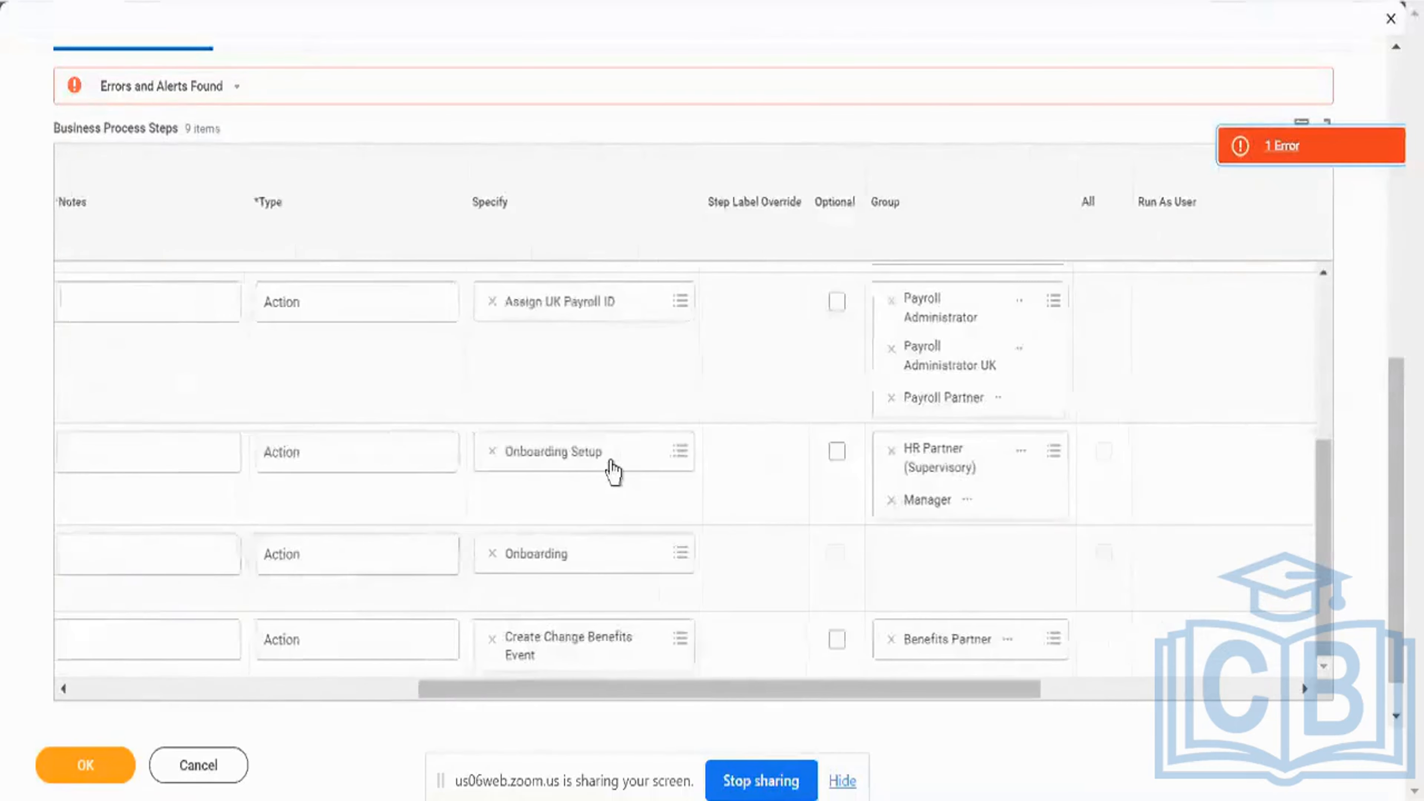
scroll(614, 471, left, 7)
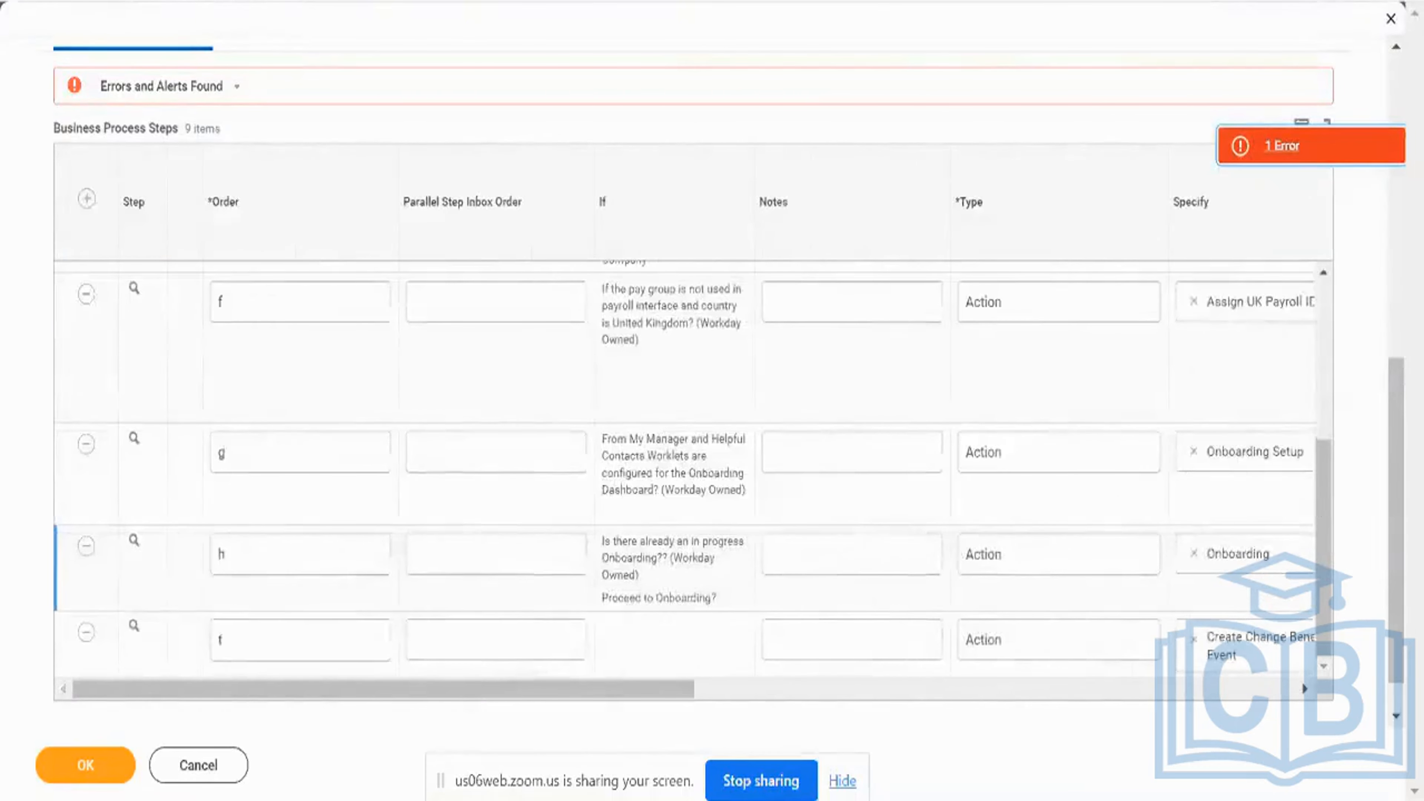
click(86, 632)
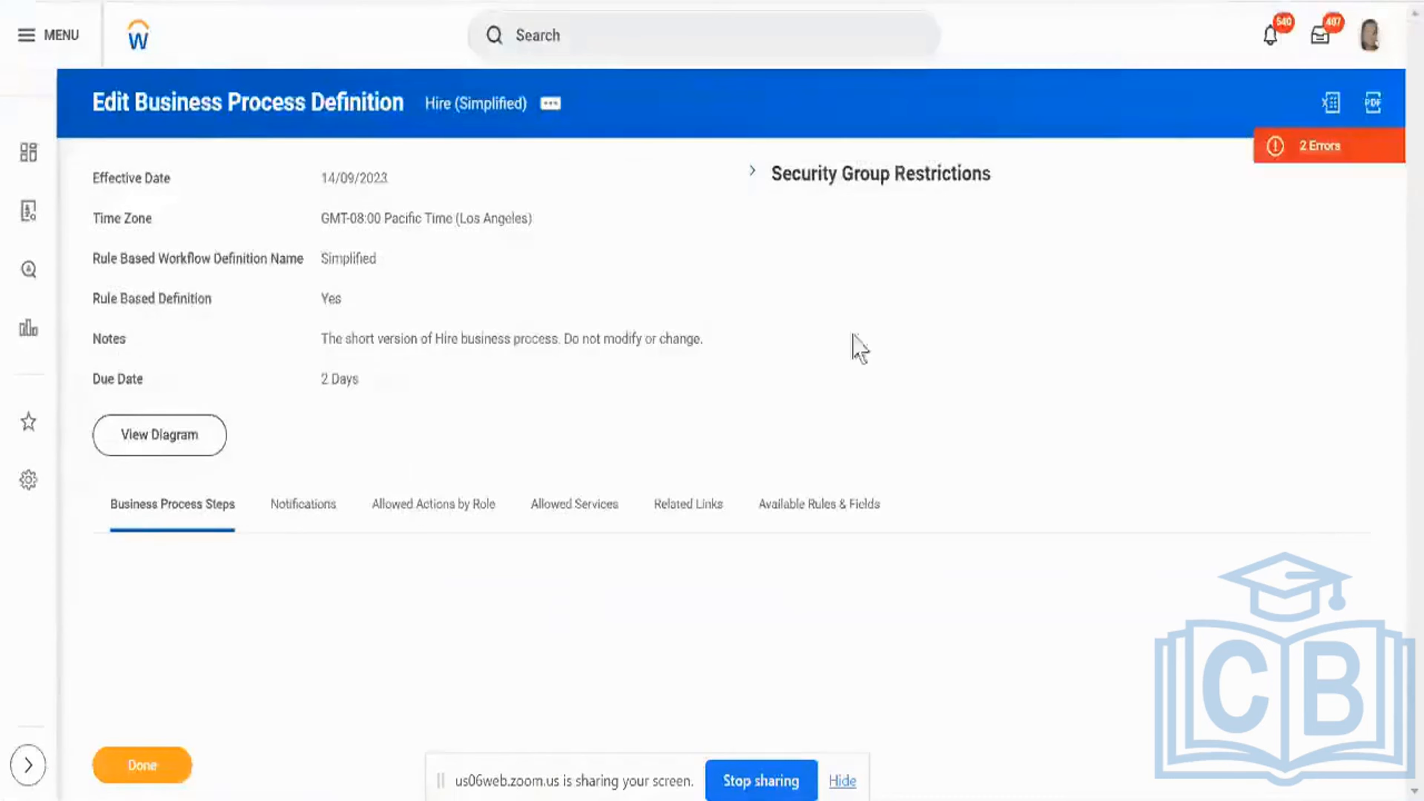
Review the a1 Approval and a Initiation rows in the saved definition, and the Business Process actions available for Hire (Simplified).
scroll(839, 381, down, 4)
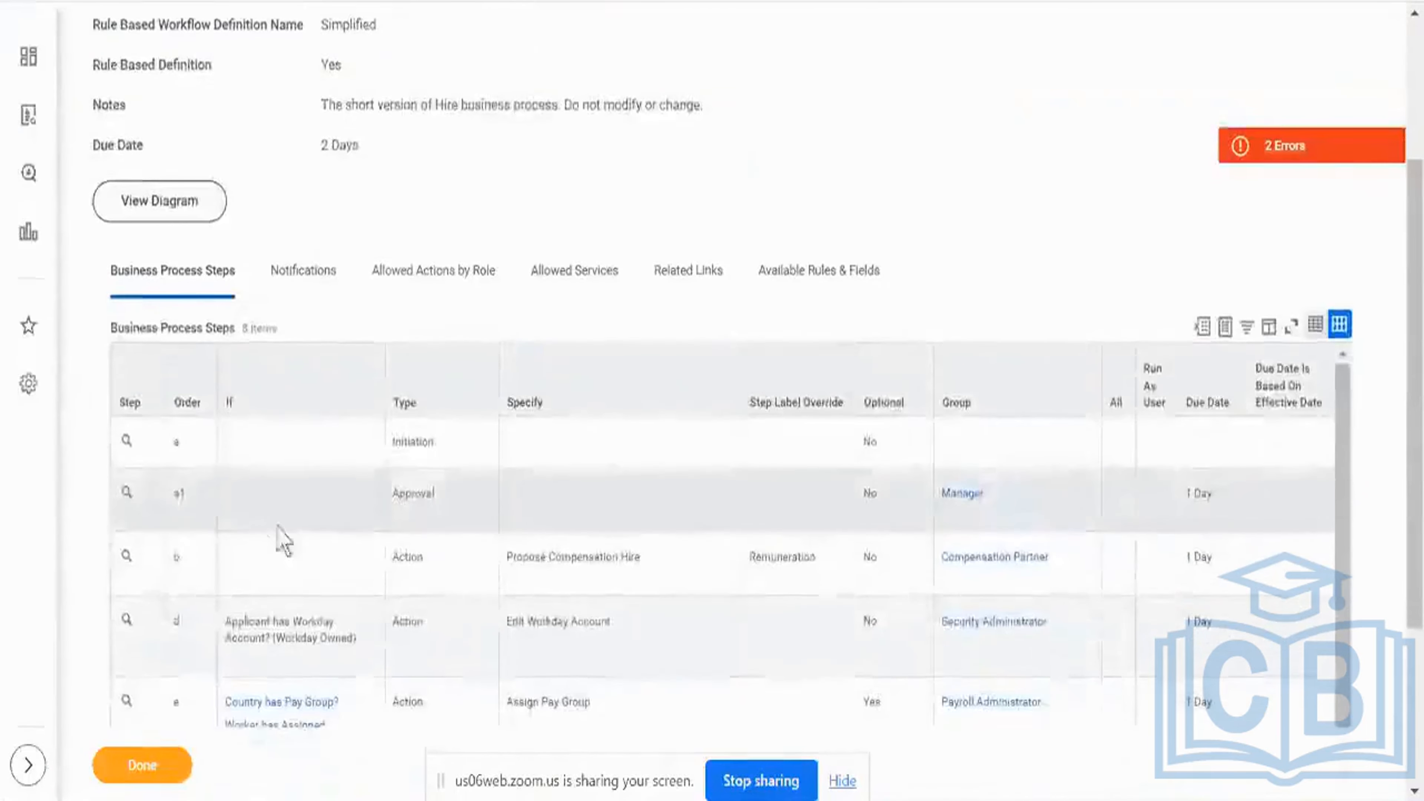
click(266, 510)
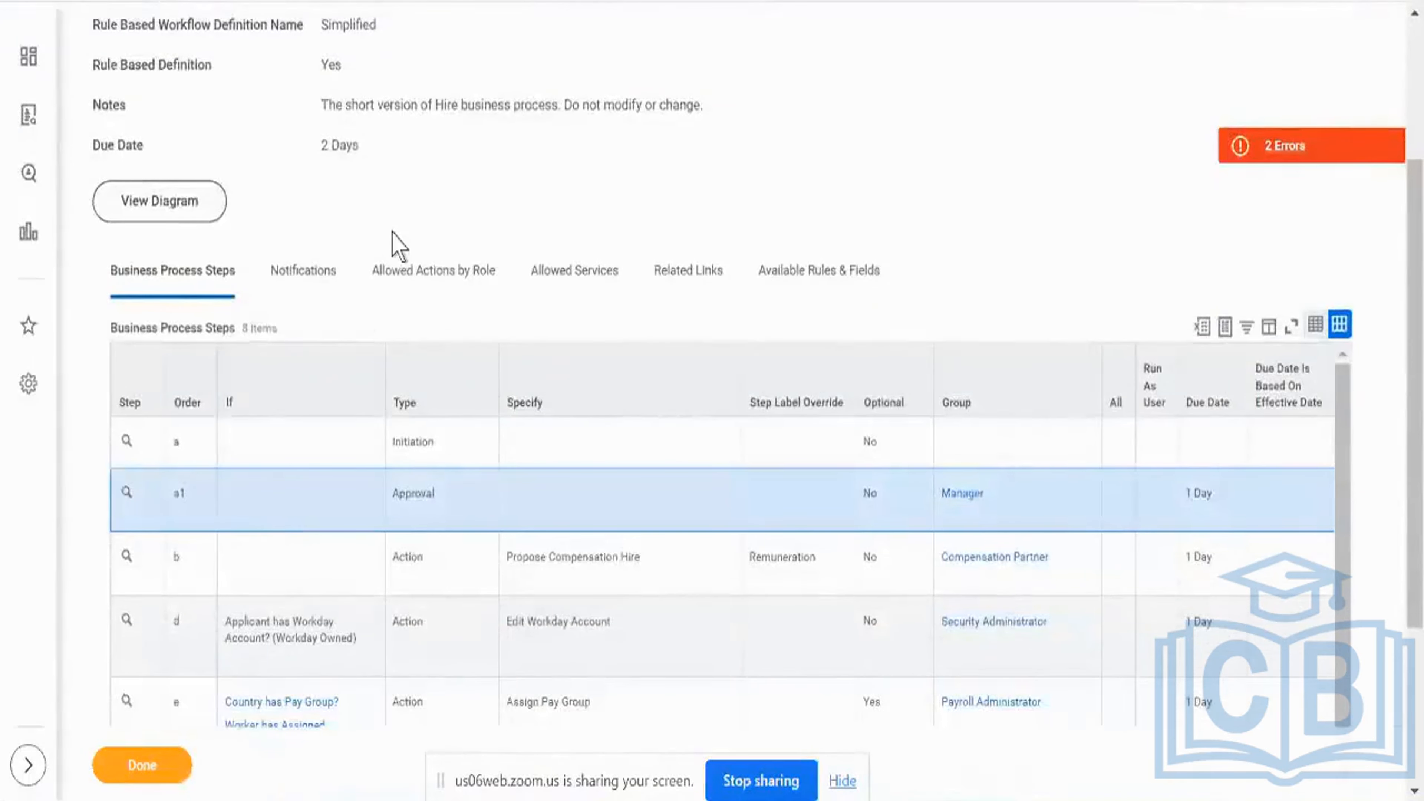
scroll(400, 239, up, 3)
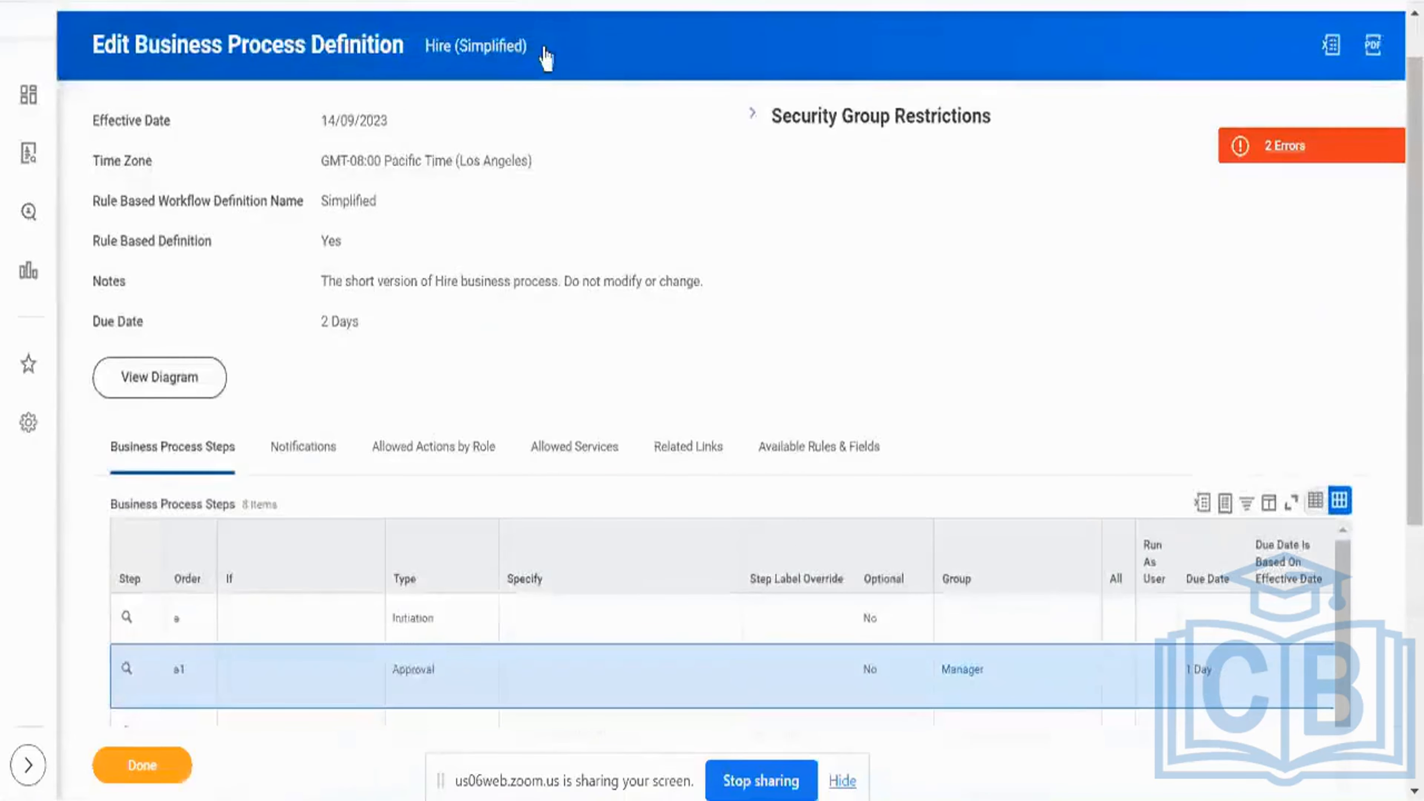
click(549, 46)
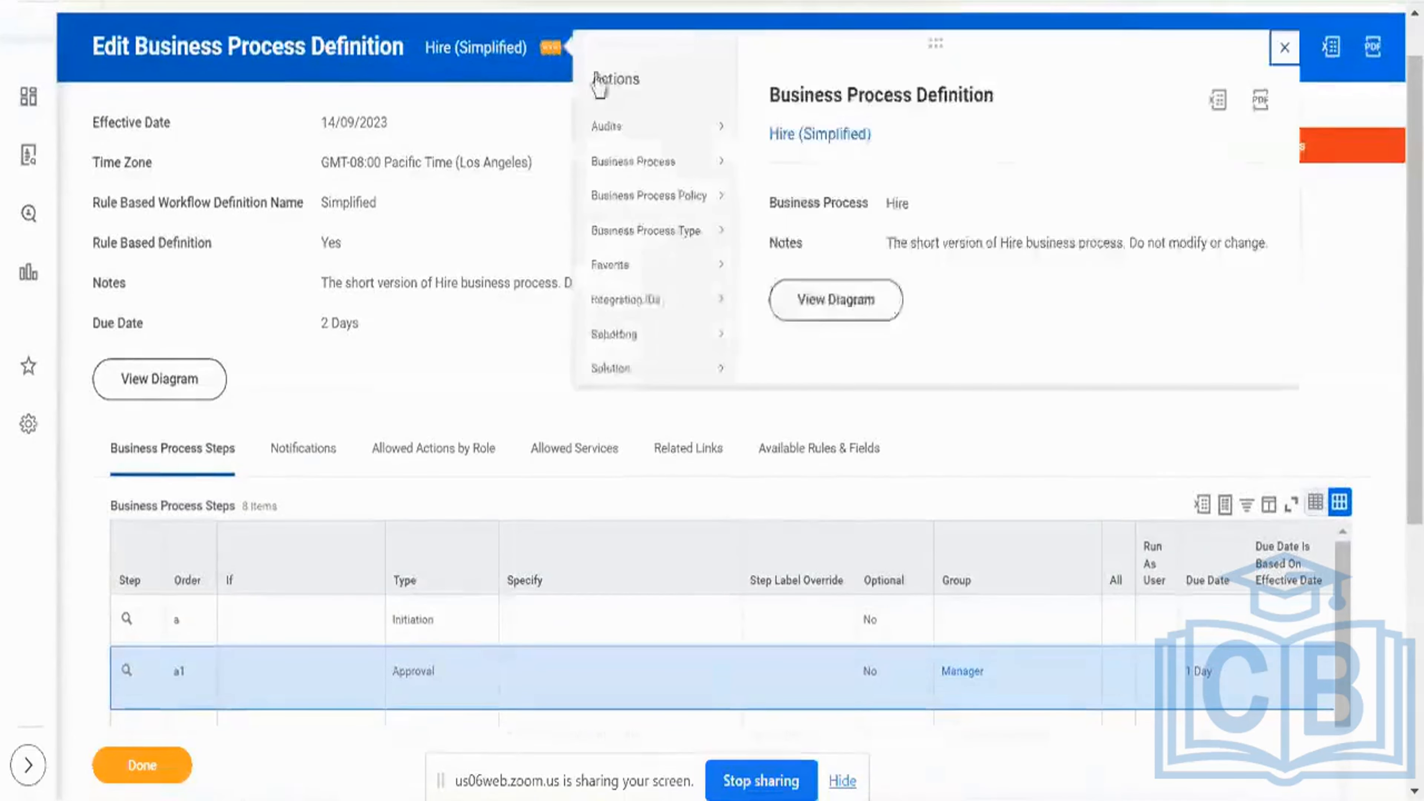
mouse_move(631, 171)
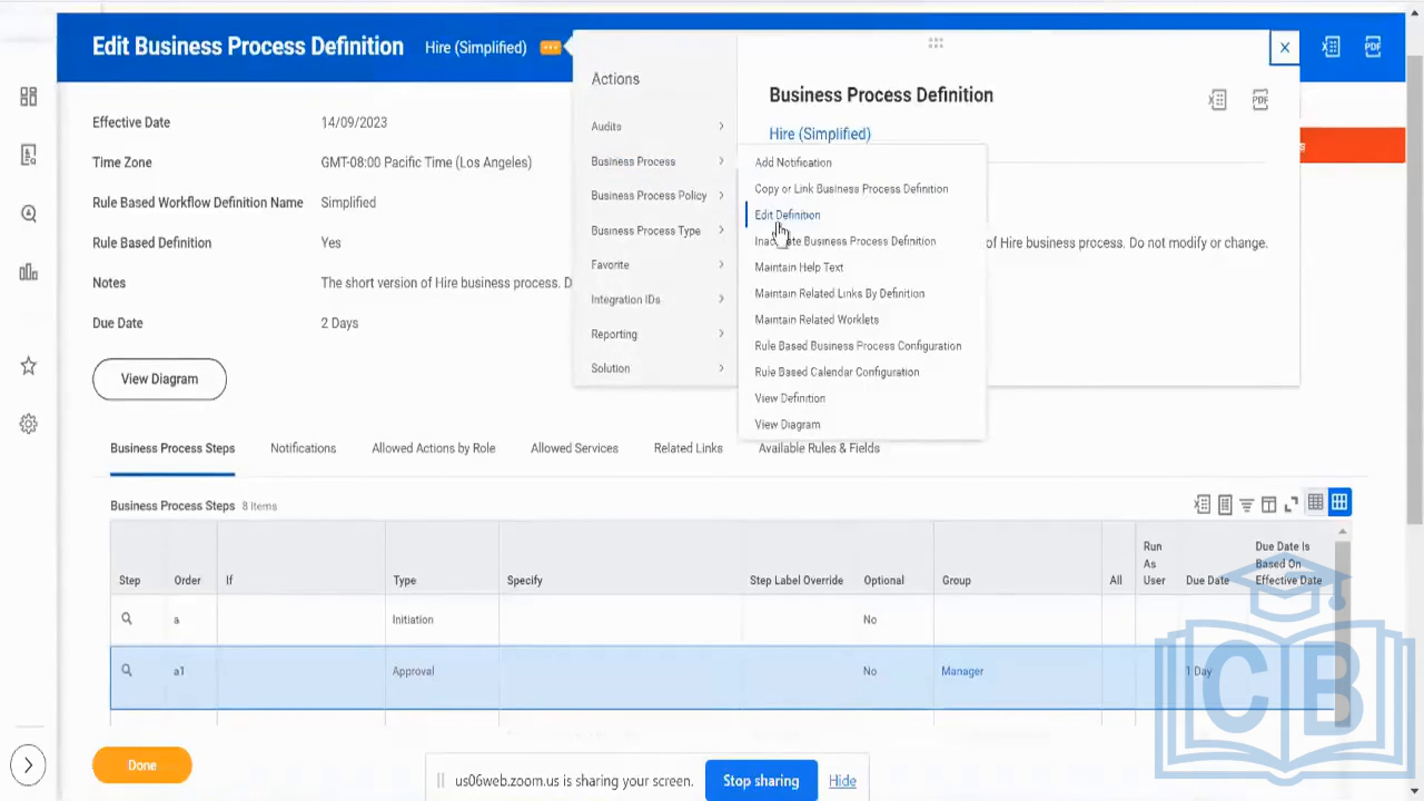
click(423, 359)
scroll(413, 356, down, 5)
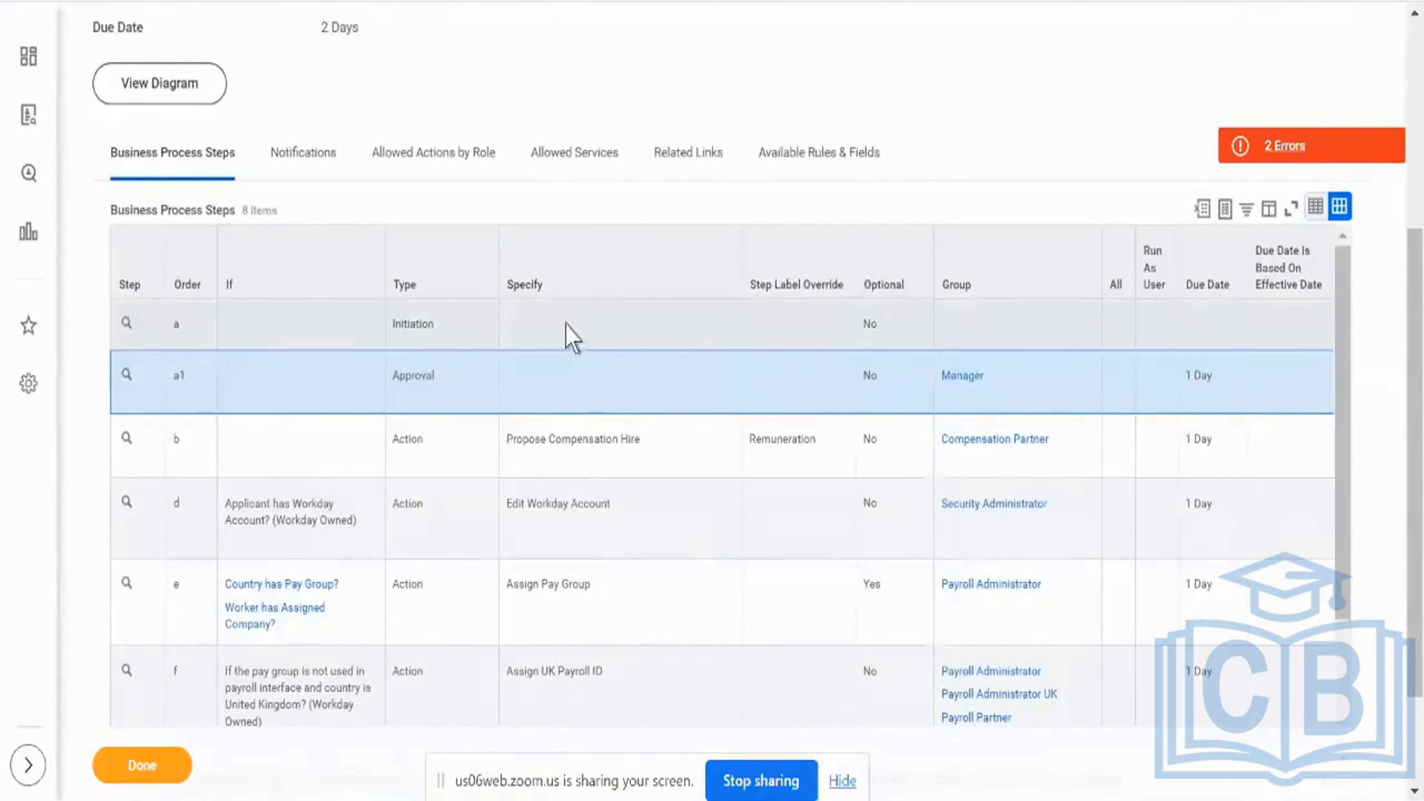
click(566, 335)
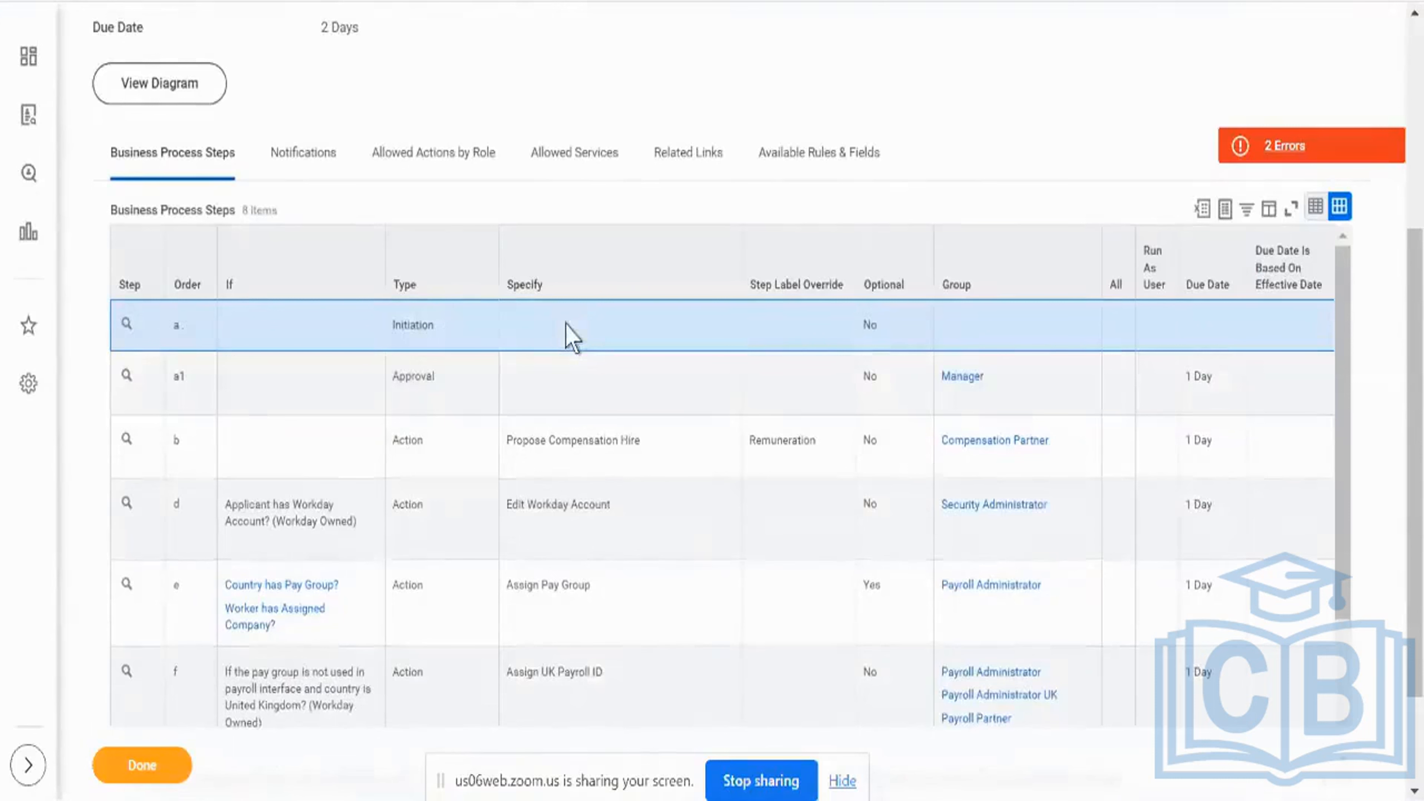
Examine the order, type, group and due date of the a, a1 and b steps and the remaining steps in the saved definition.
click(579, 372)
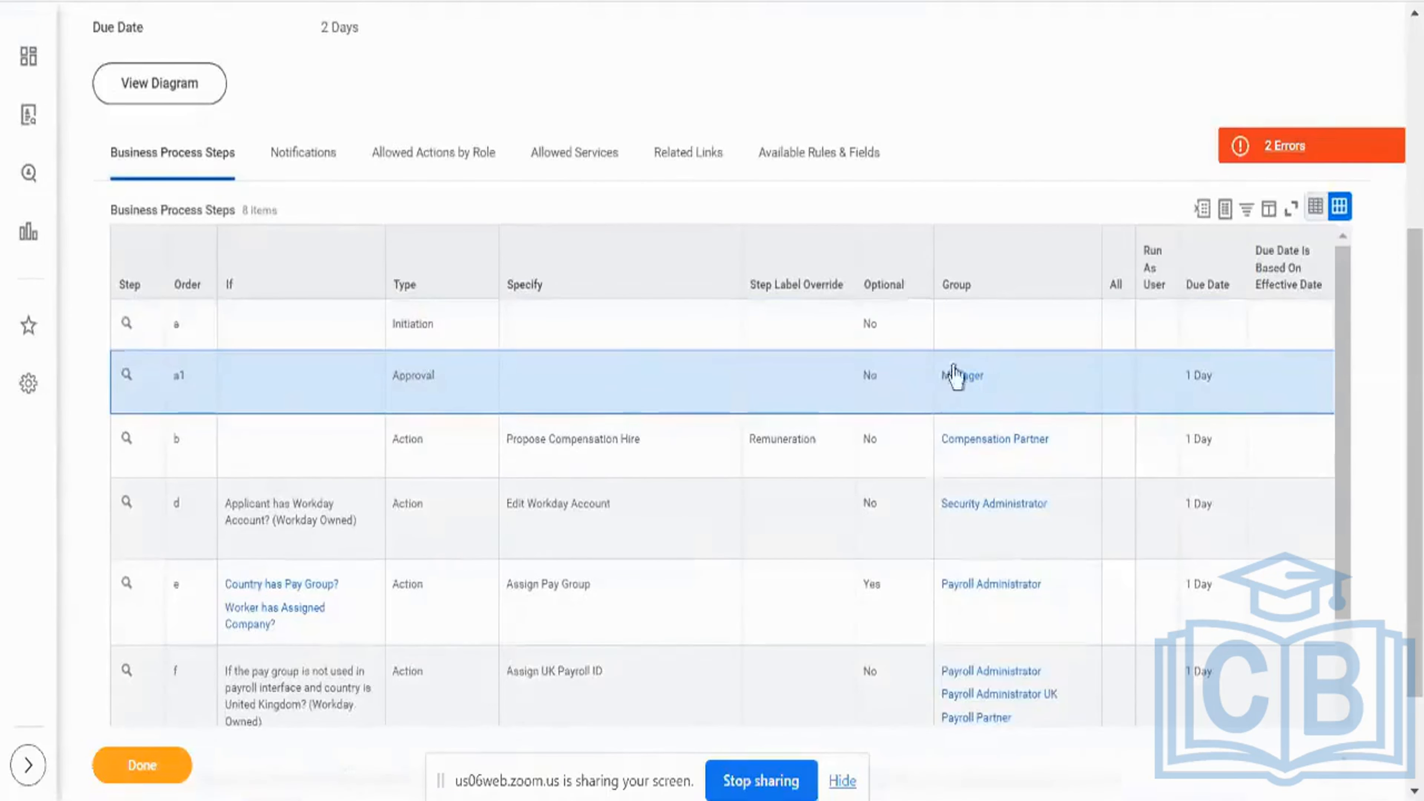
double_click(999, 381)
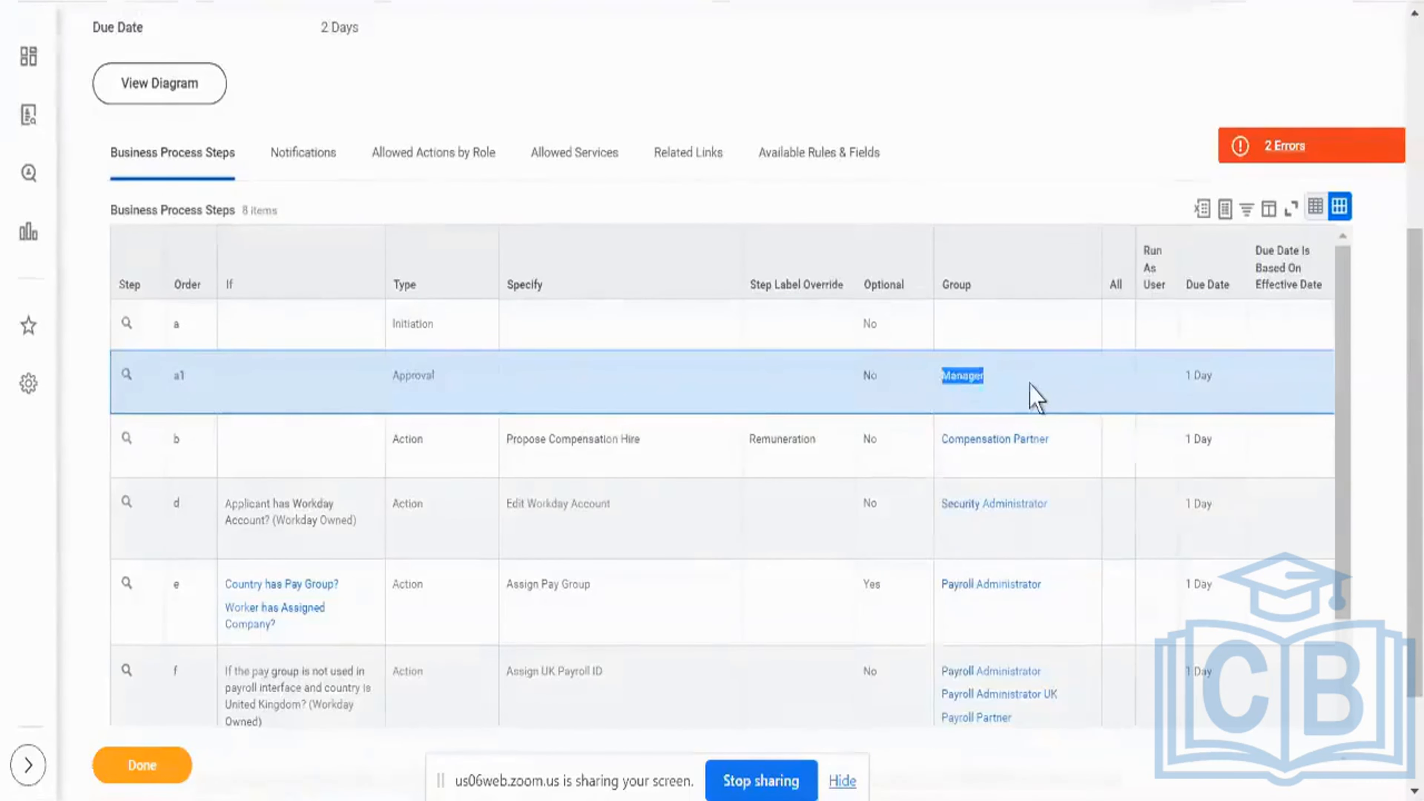
scroll(1042, 398, right, 4)
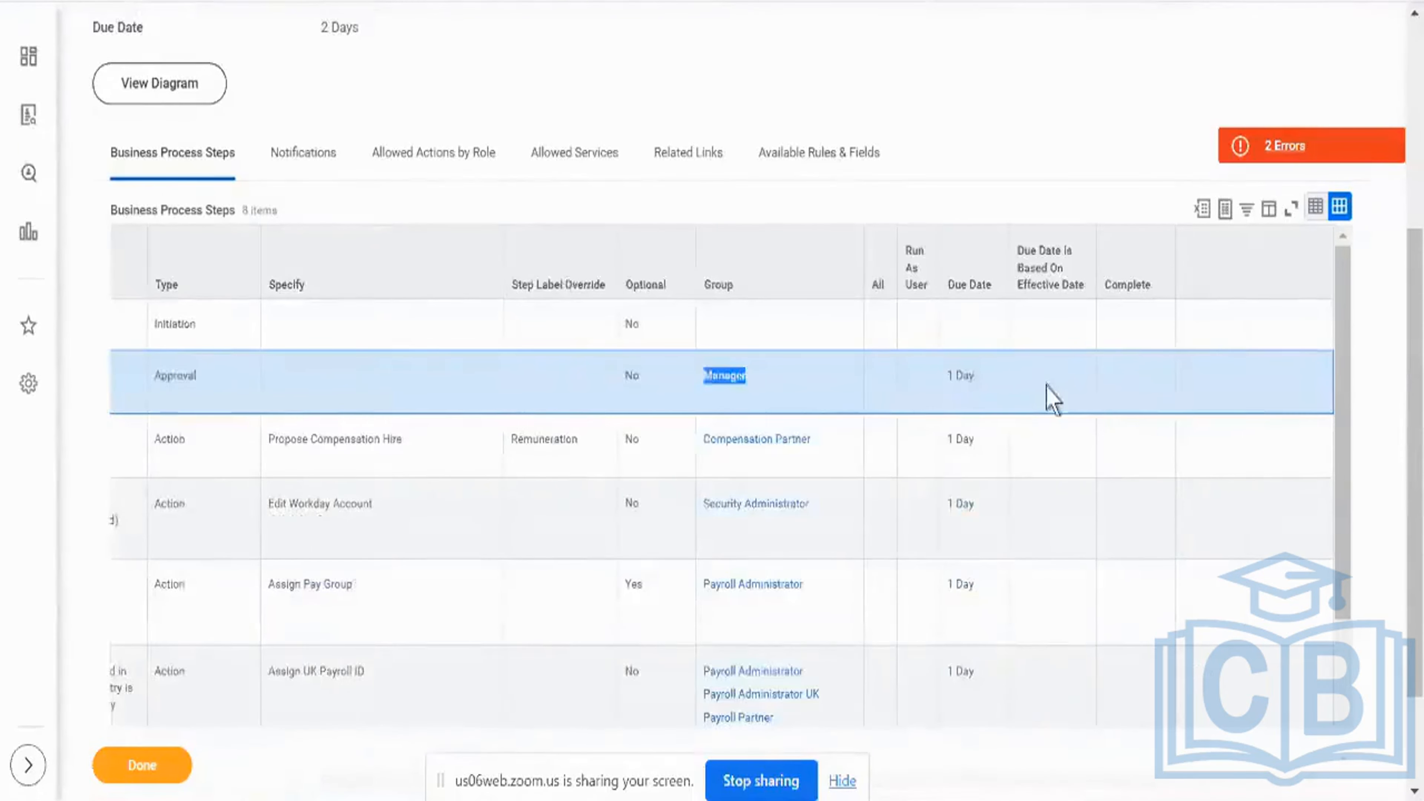
scroll(1048, 398, left, 4)
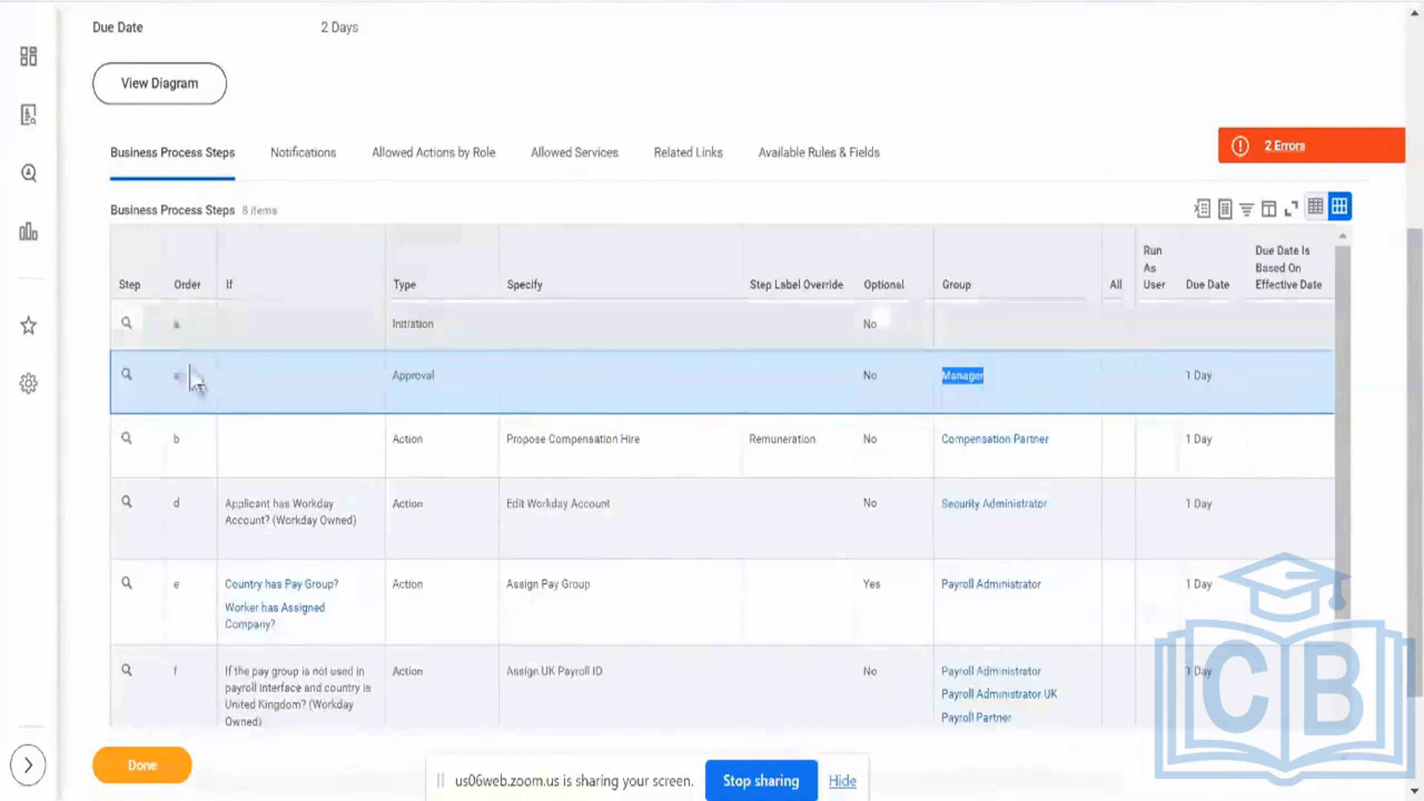
click(182, 379)
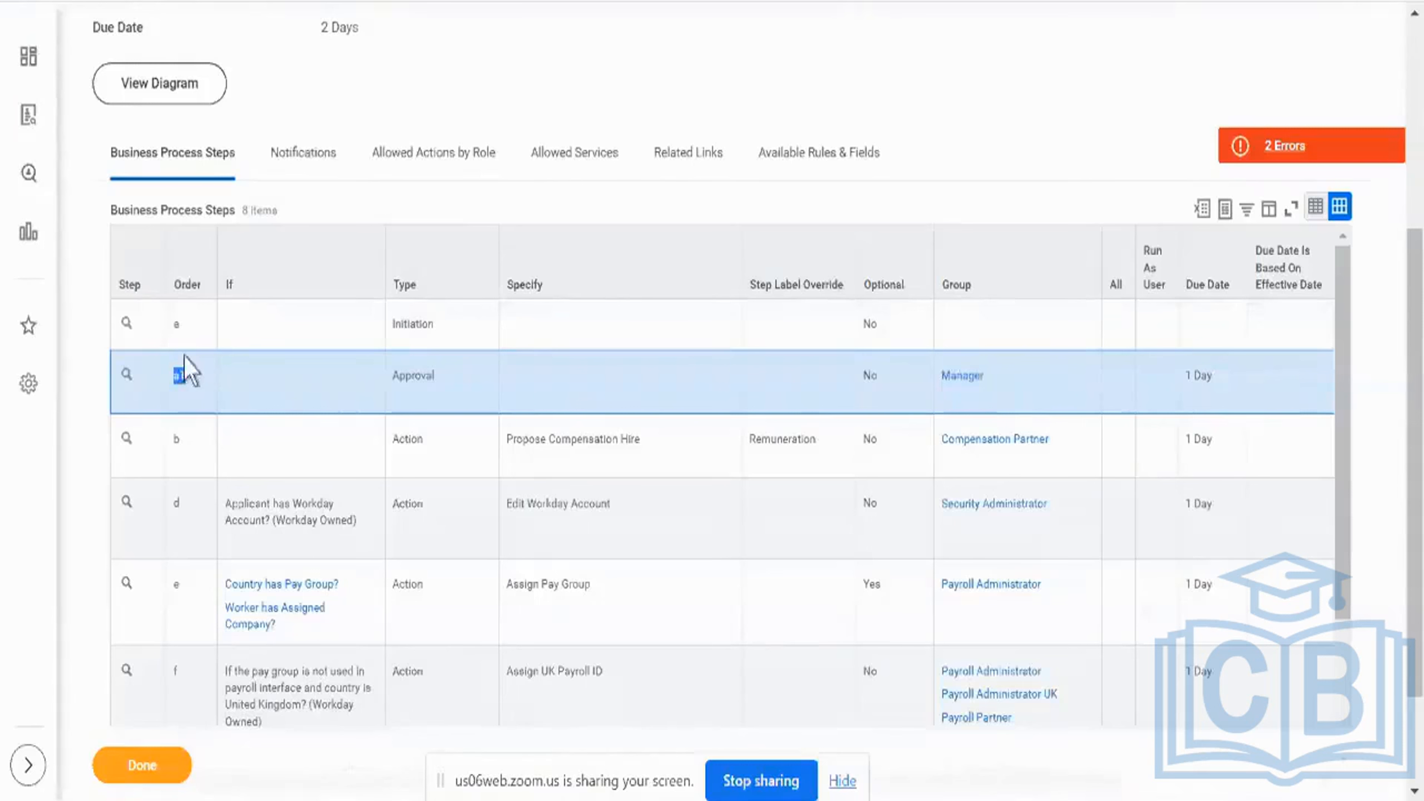
click(181, 331)
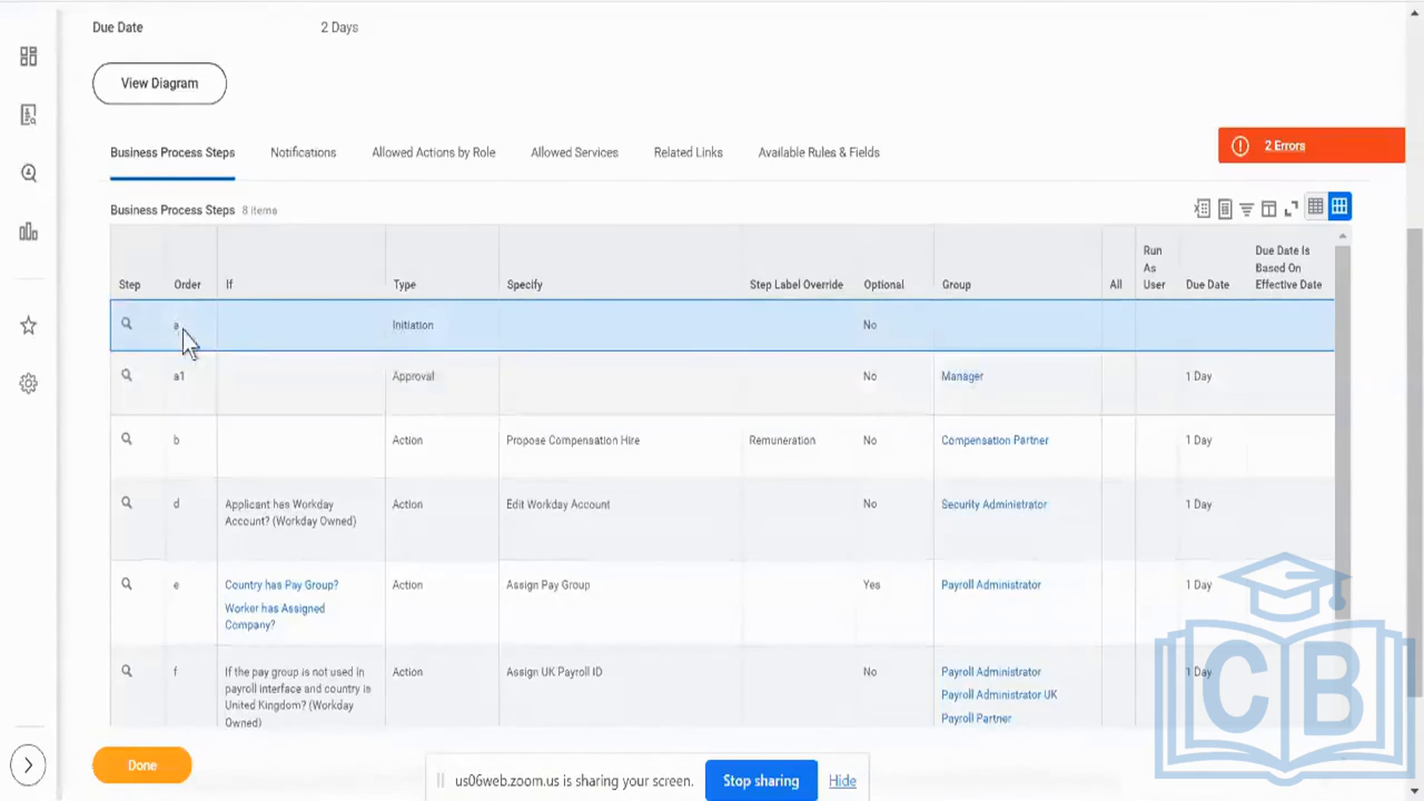
click(191, 443)
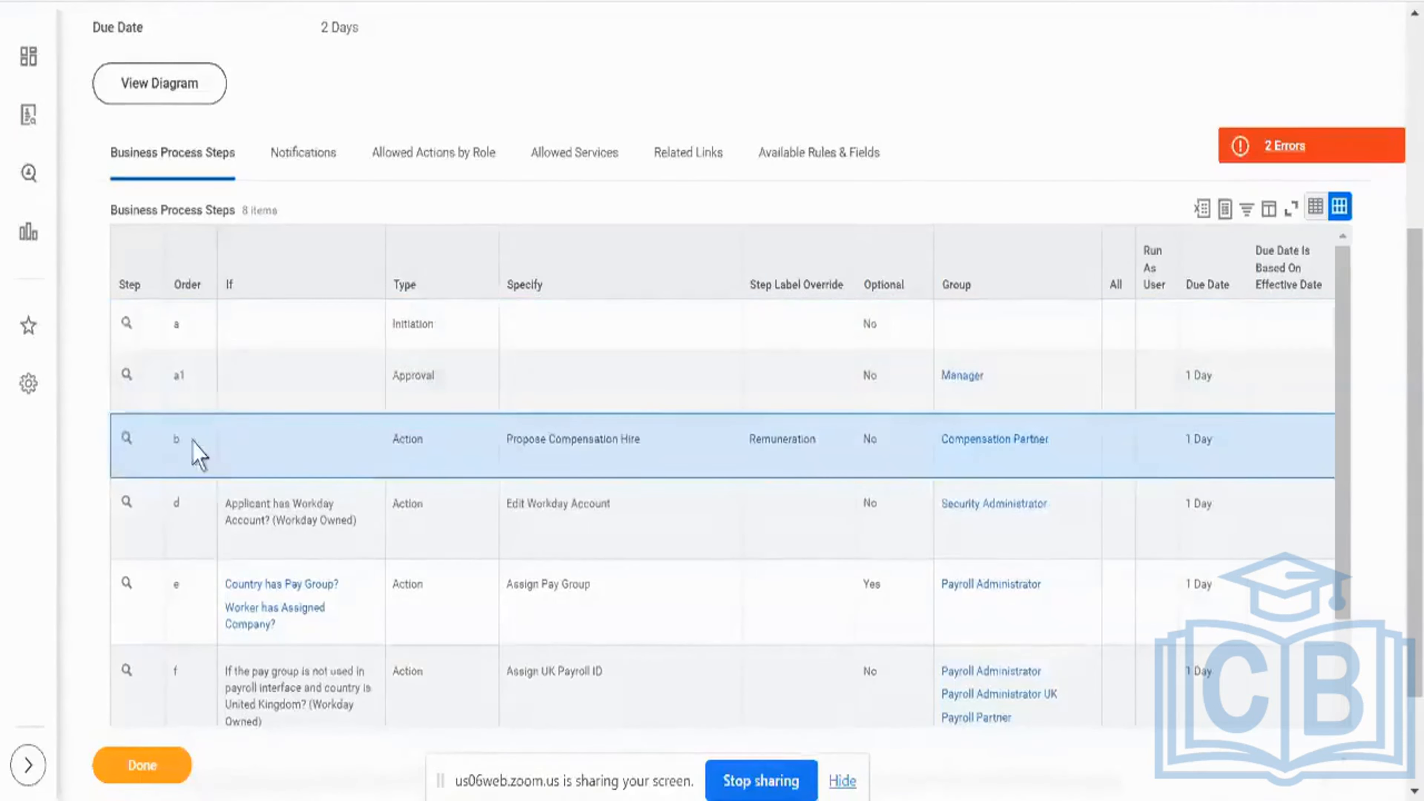
scroll(197, 452, down, 1)
scroll(198, 452, down, 3)
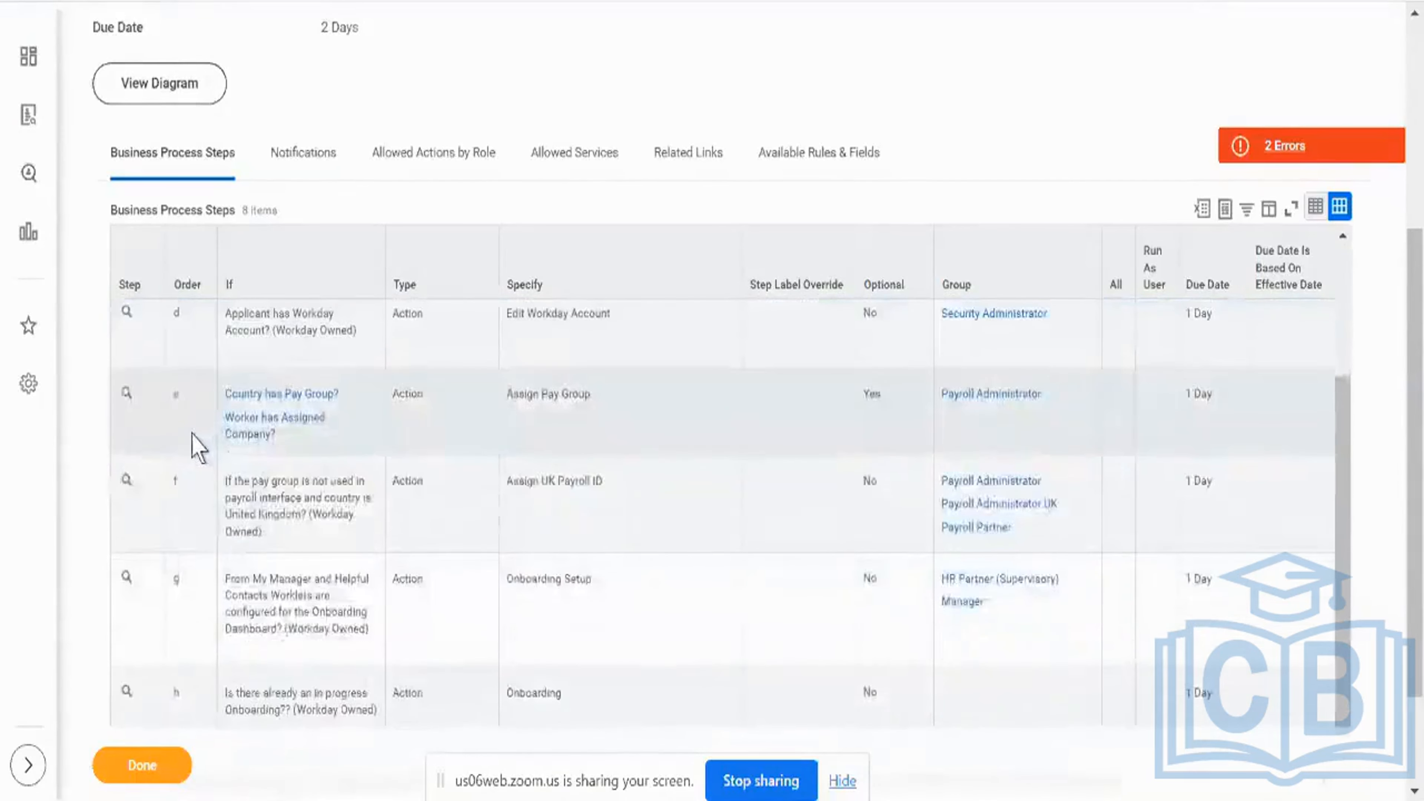
click(196, 446)
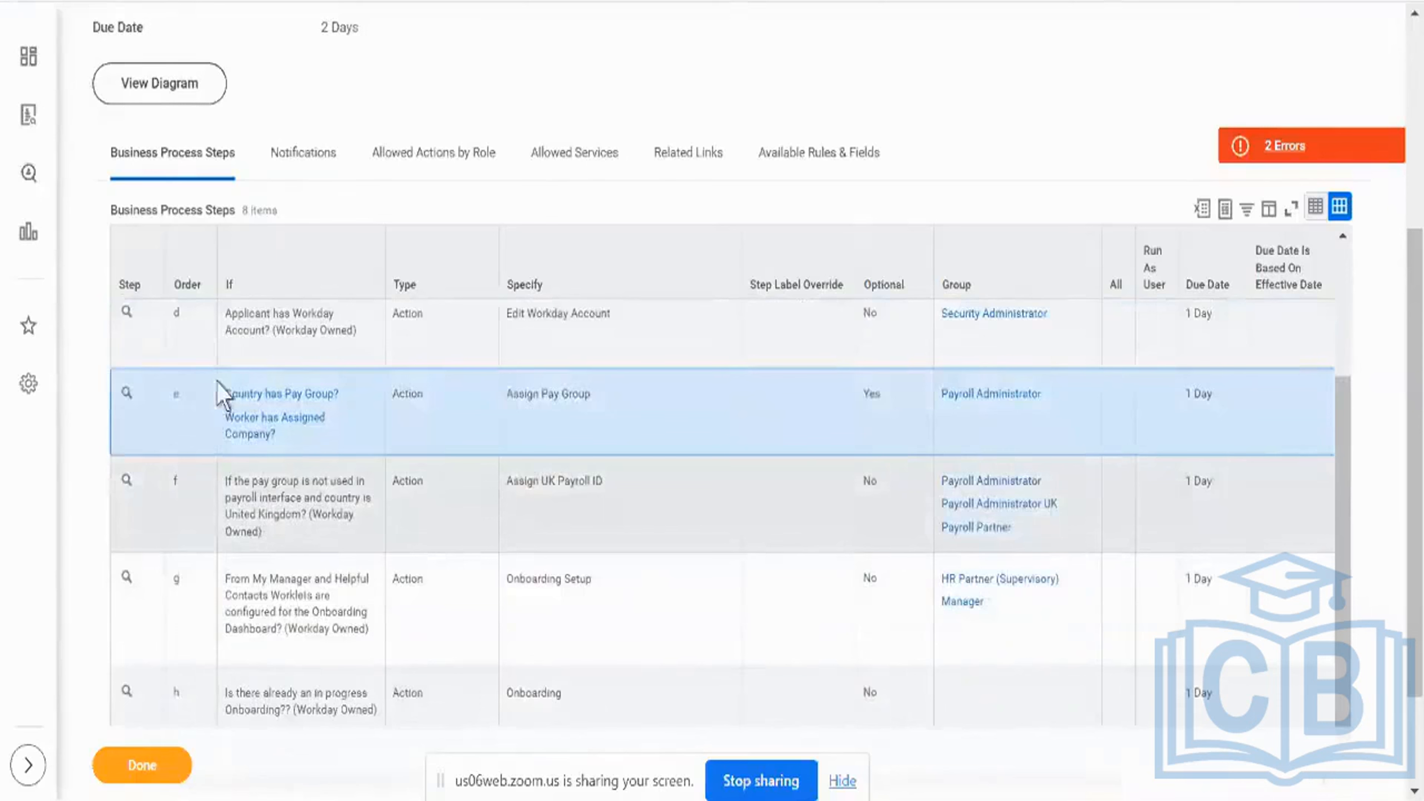
scroll(213, 347, up, 3)
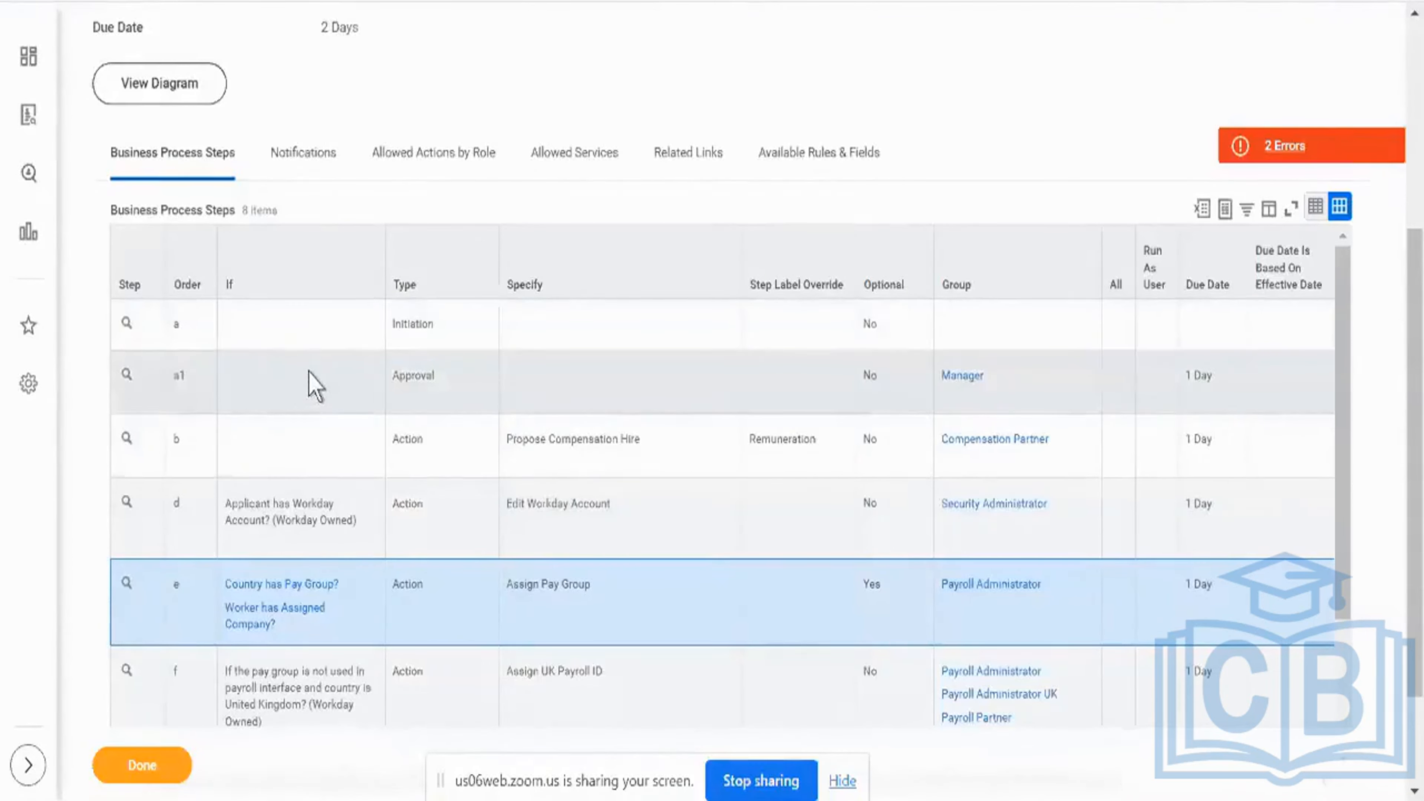
Reopen the Hire (Simplified) definition for editing with effective date 14/09/2023 and the Pacific Time (Los Angeles) time zone.
scroll(315, 387, up, 5)
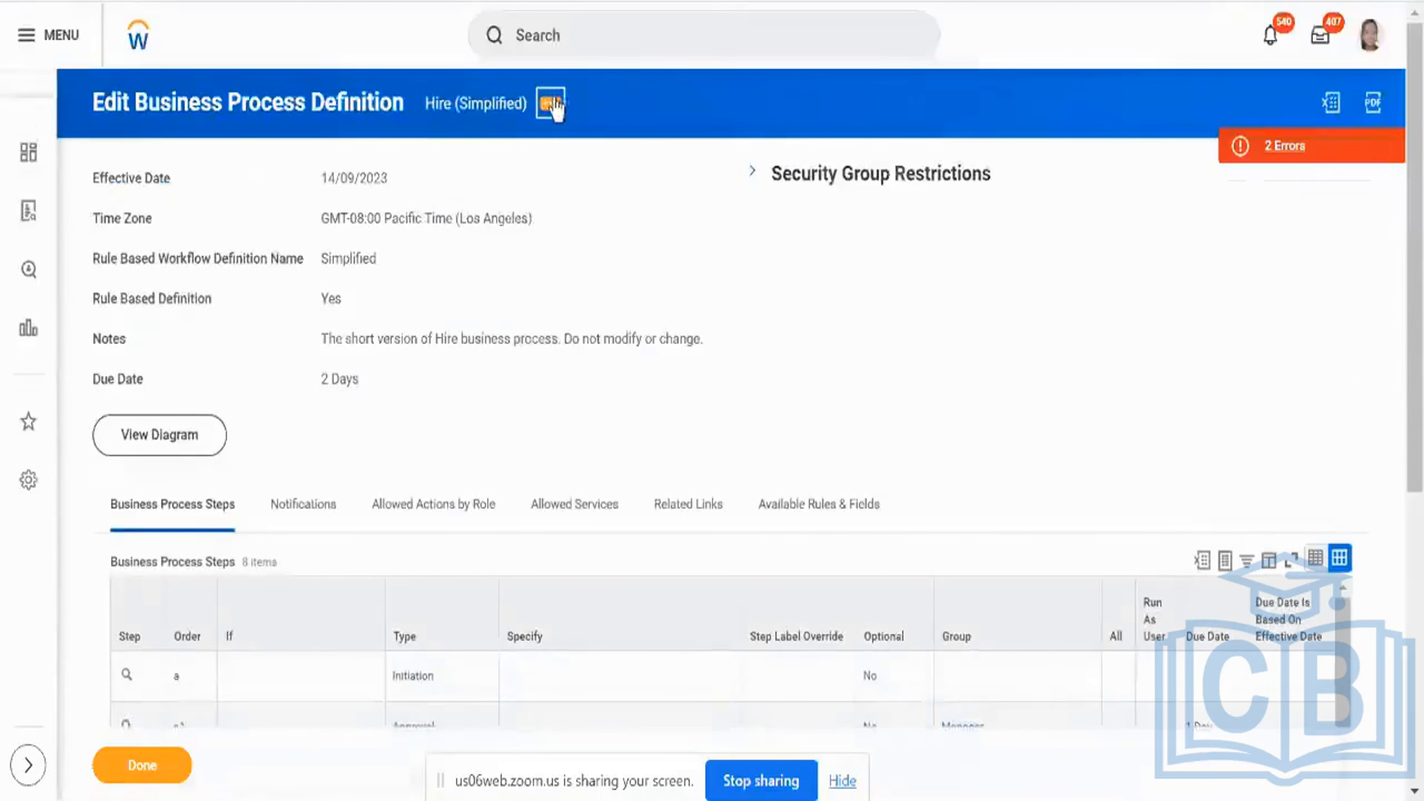
mouse_move(681, 217)
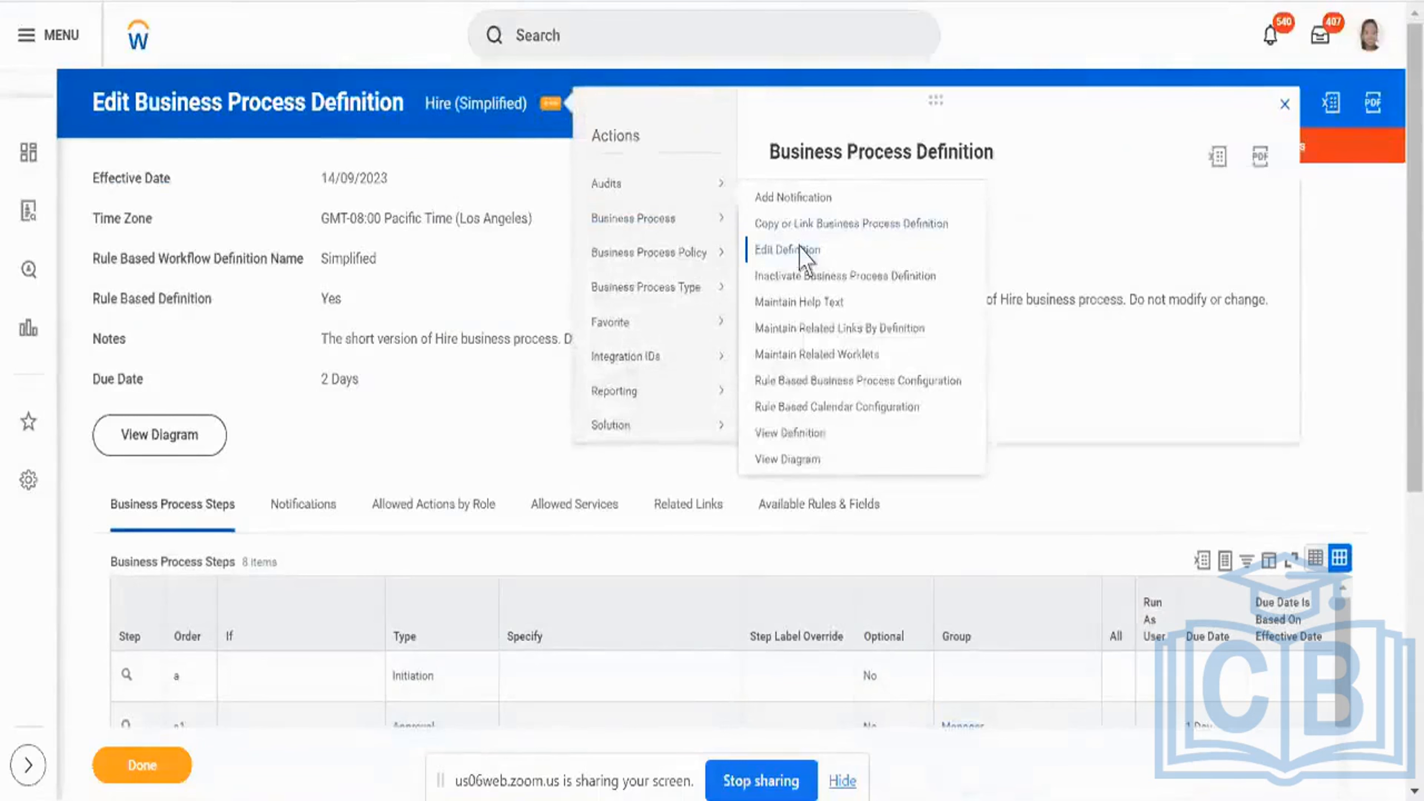
click(787, 250)
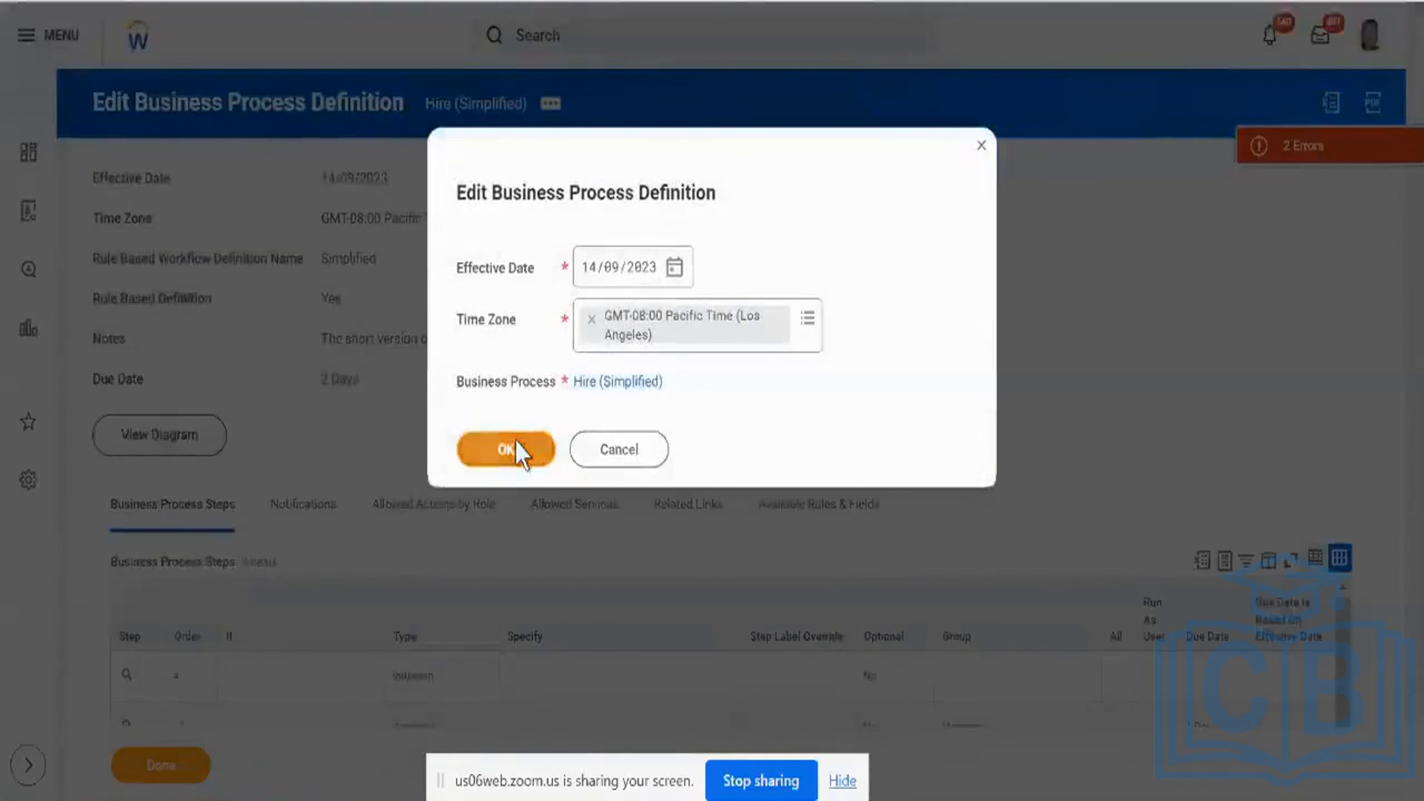
click(516, 449)
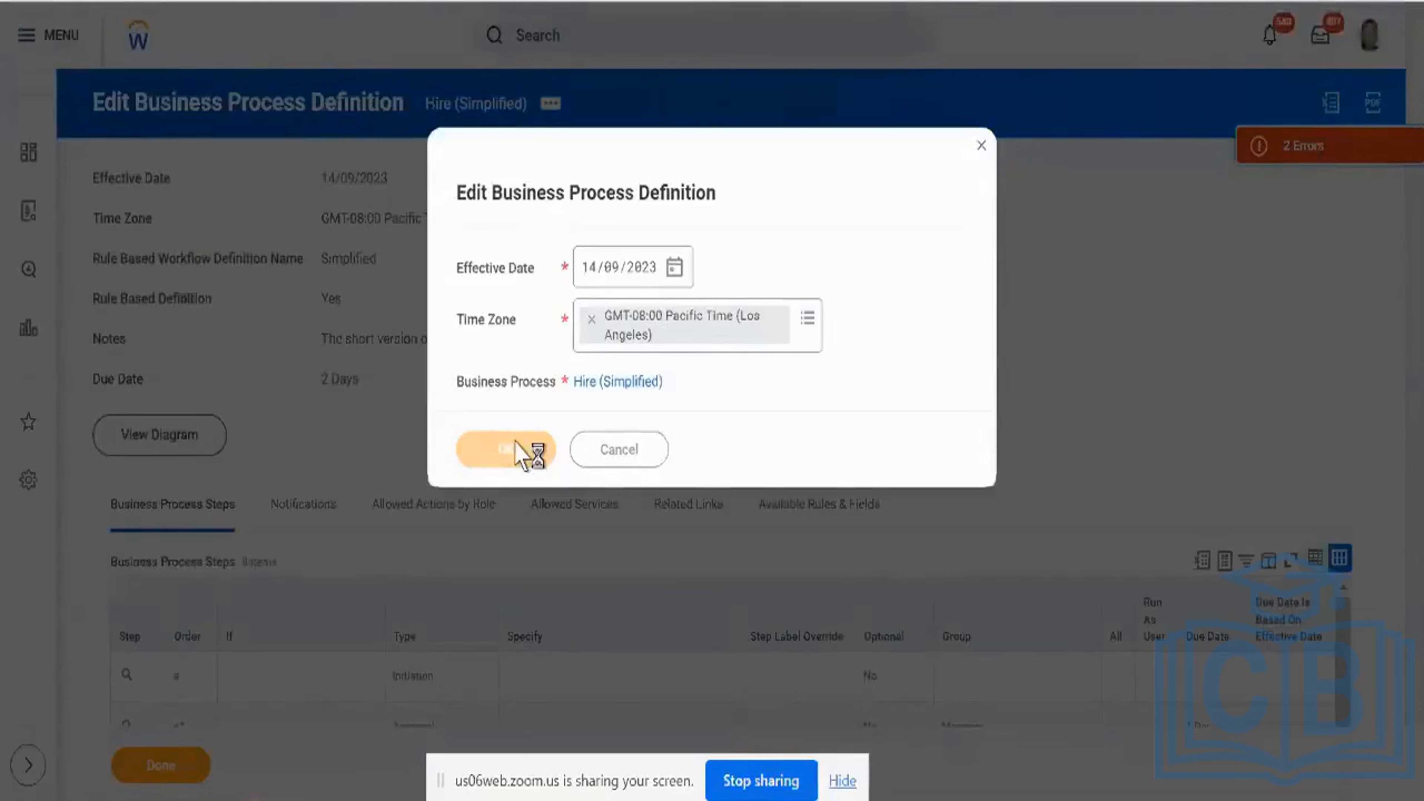
Change the order of the Edit Workday Account step to a2 and submit the definition.
scroll(518, 454, down, 8)
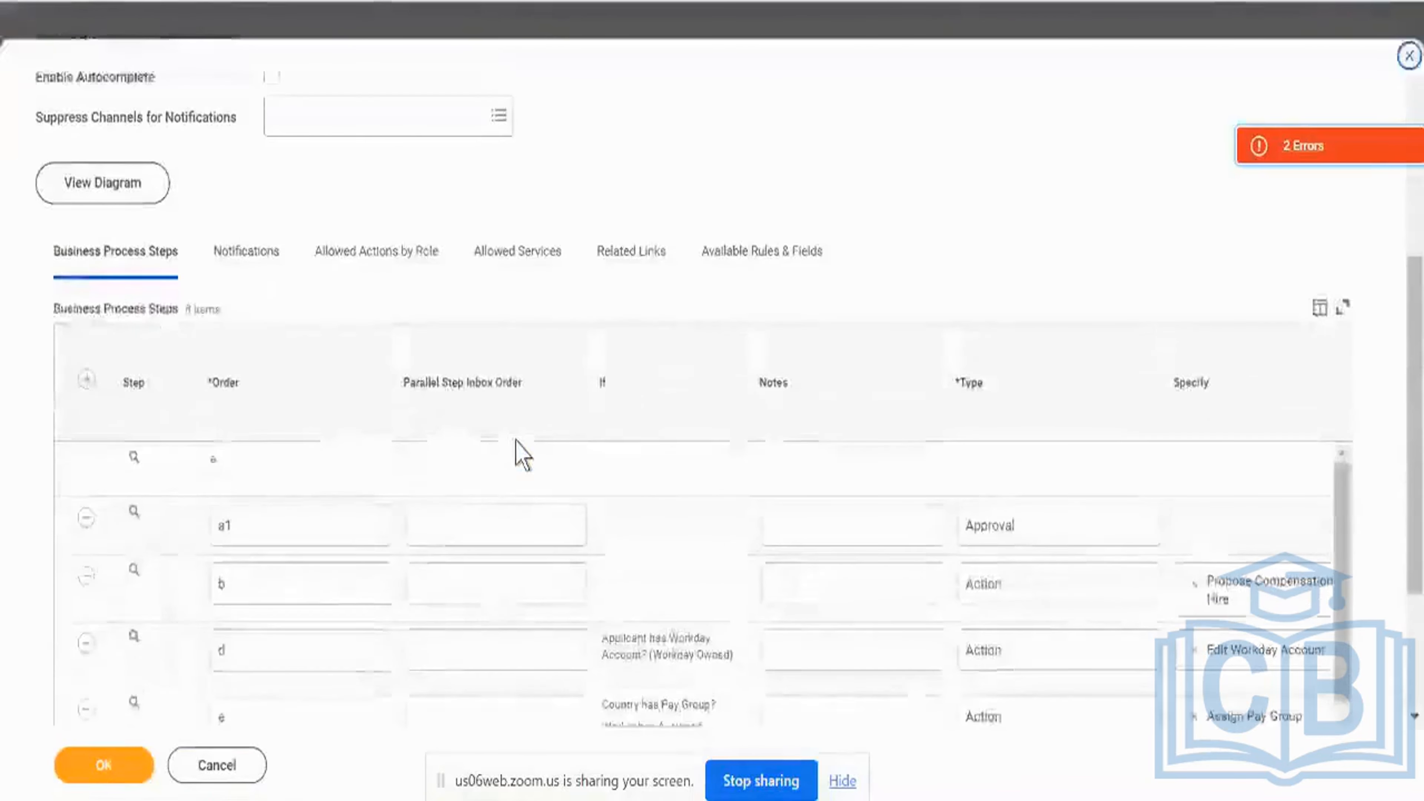
scroll(718, 585, down, 3)
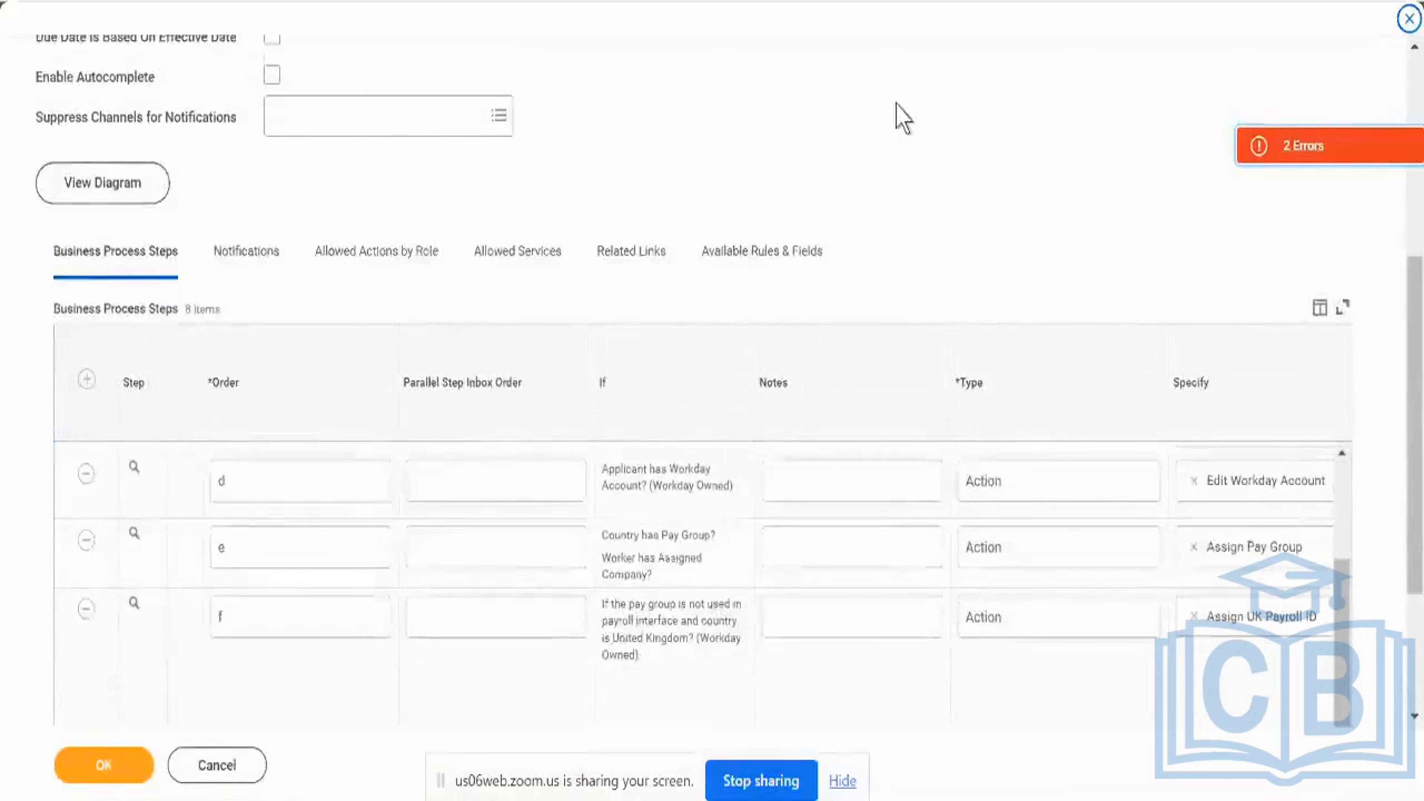
scroll(897, 115, down, 3)
scroll(639, 297, down, 1)
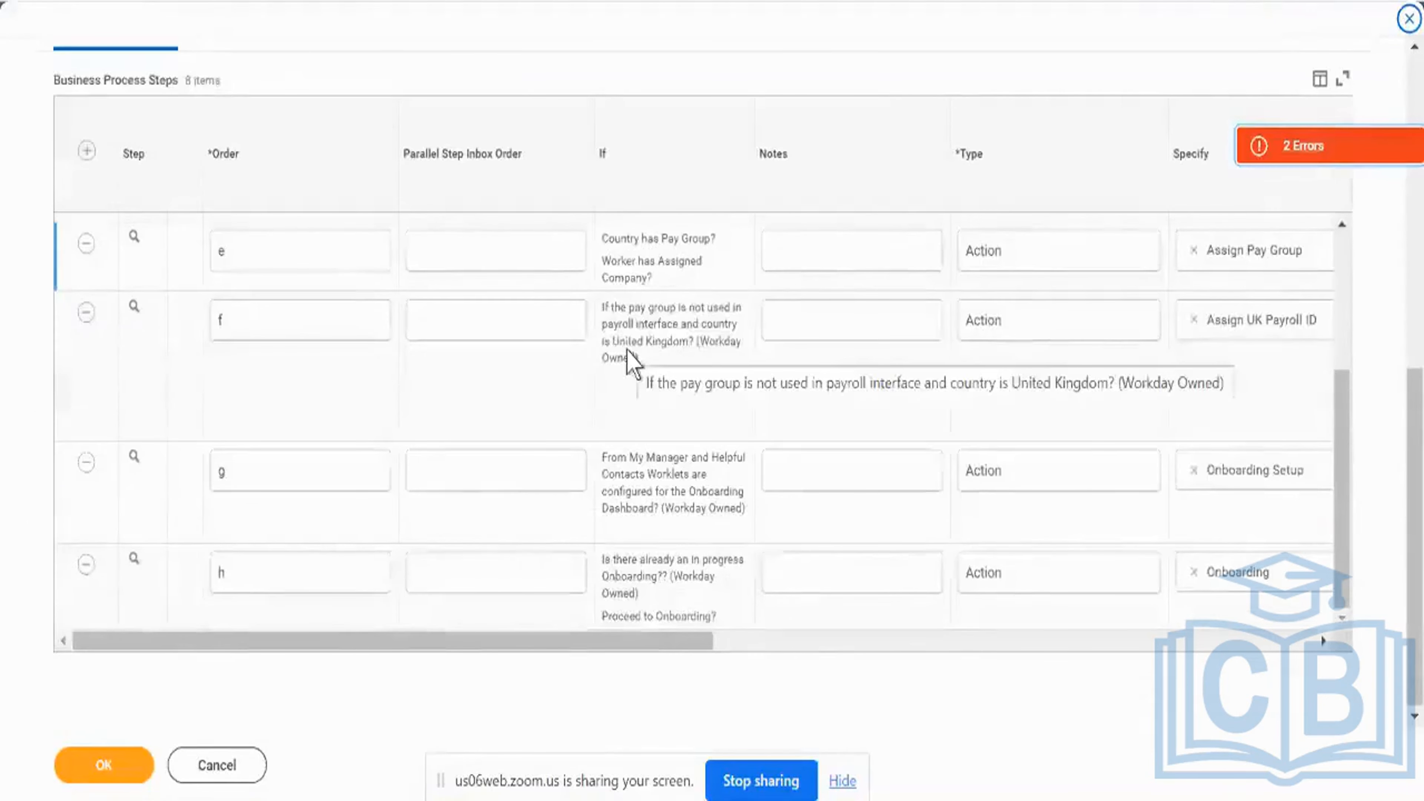
scroll(626, 351, up, 3)
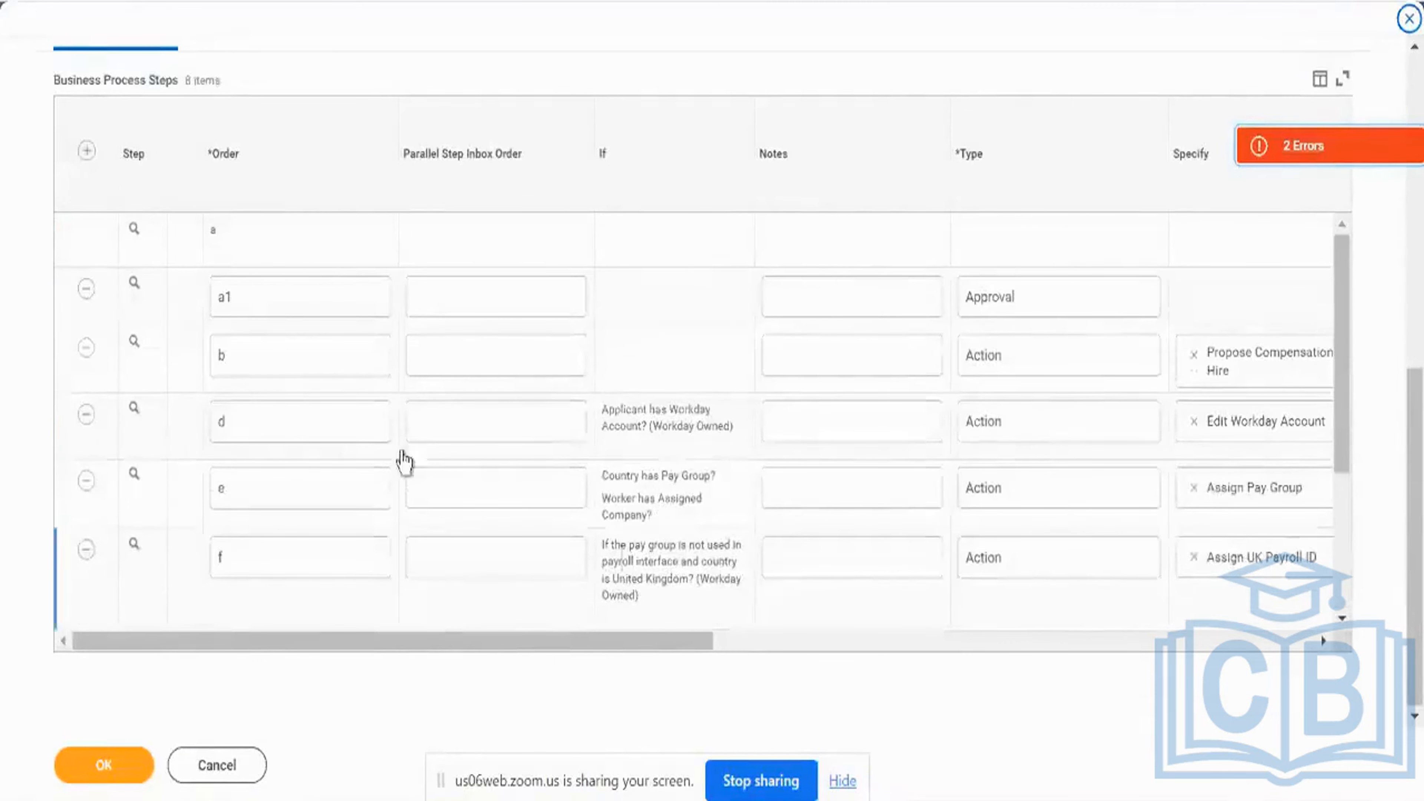
double_click(246, 431)
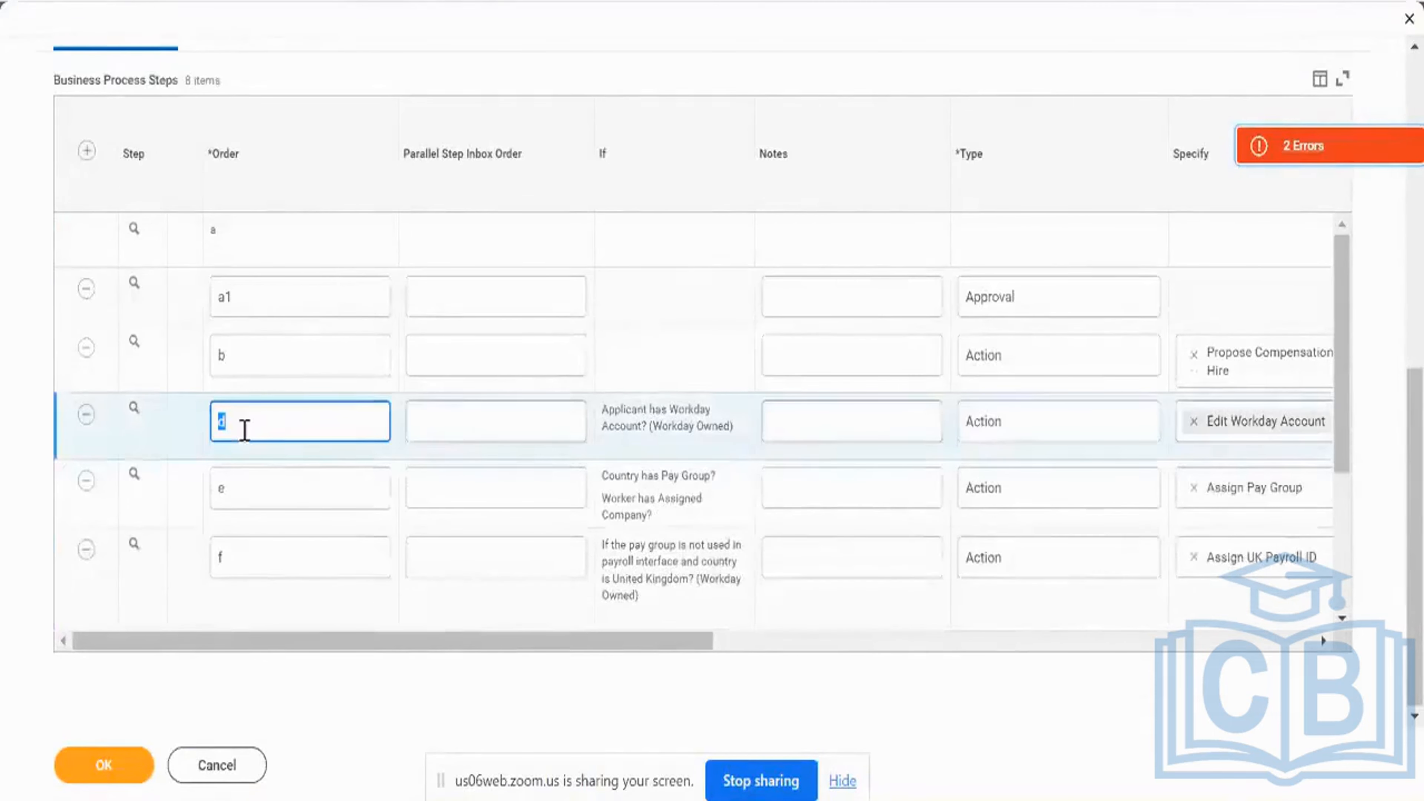
text(a2)
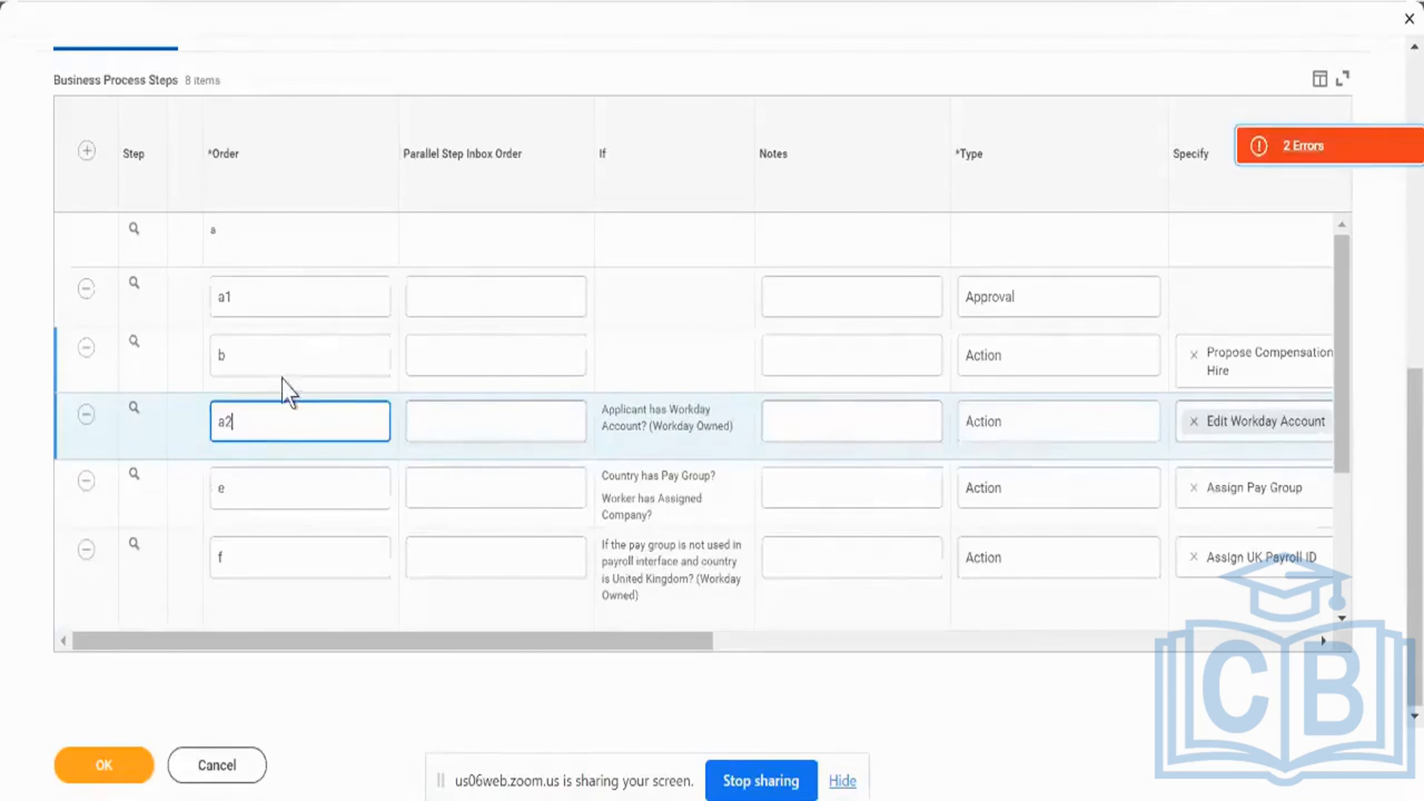
click(112, 767)
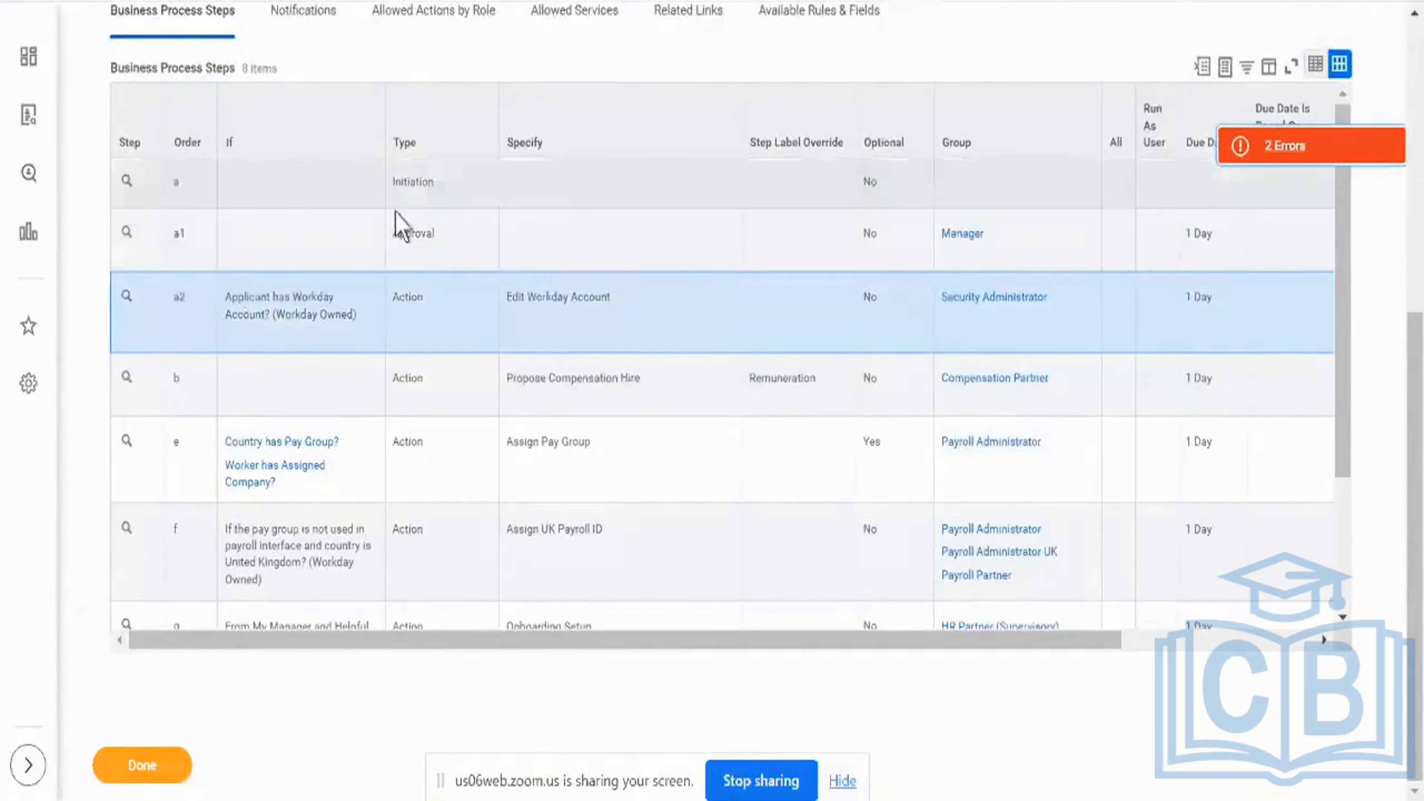
Review the a1 Approval row and the a2 Edit Workday Account row in the saved step order.
click(423, 234)
double_click(428, 232)
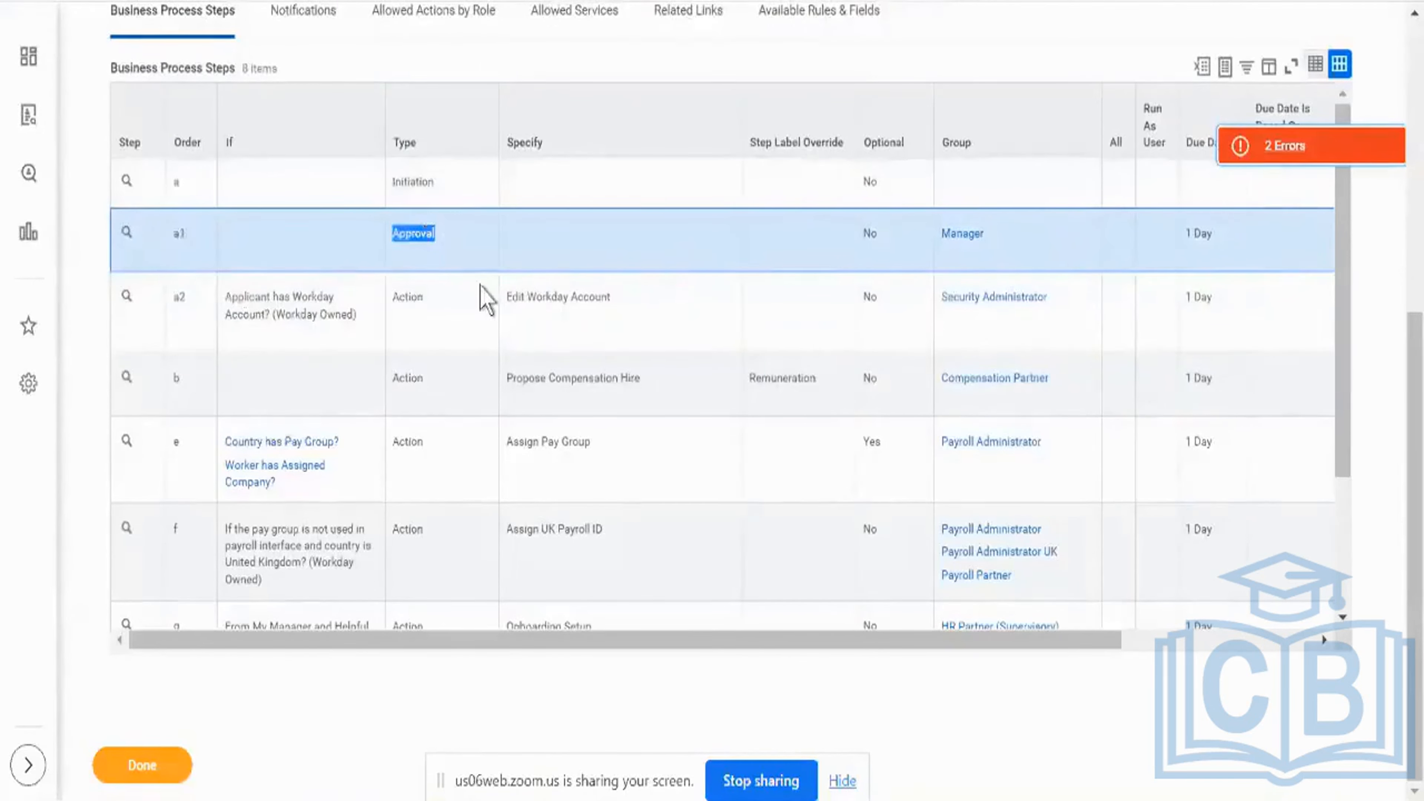
double_click(545, 297)
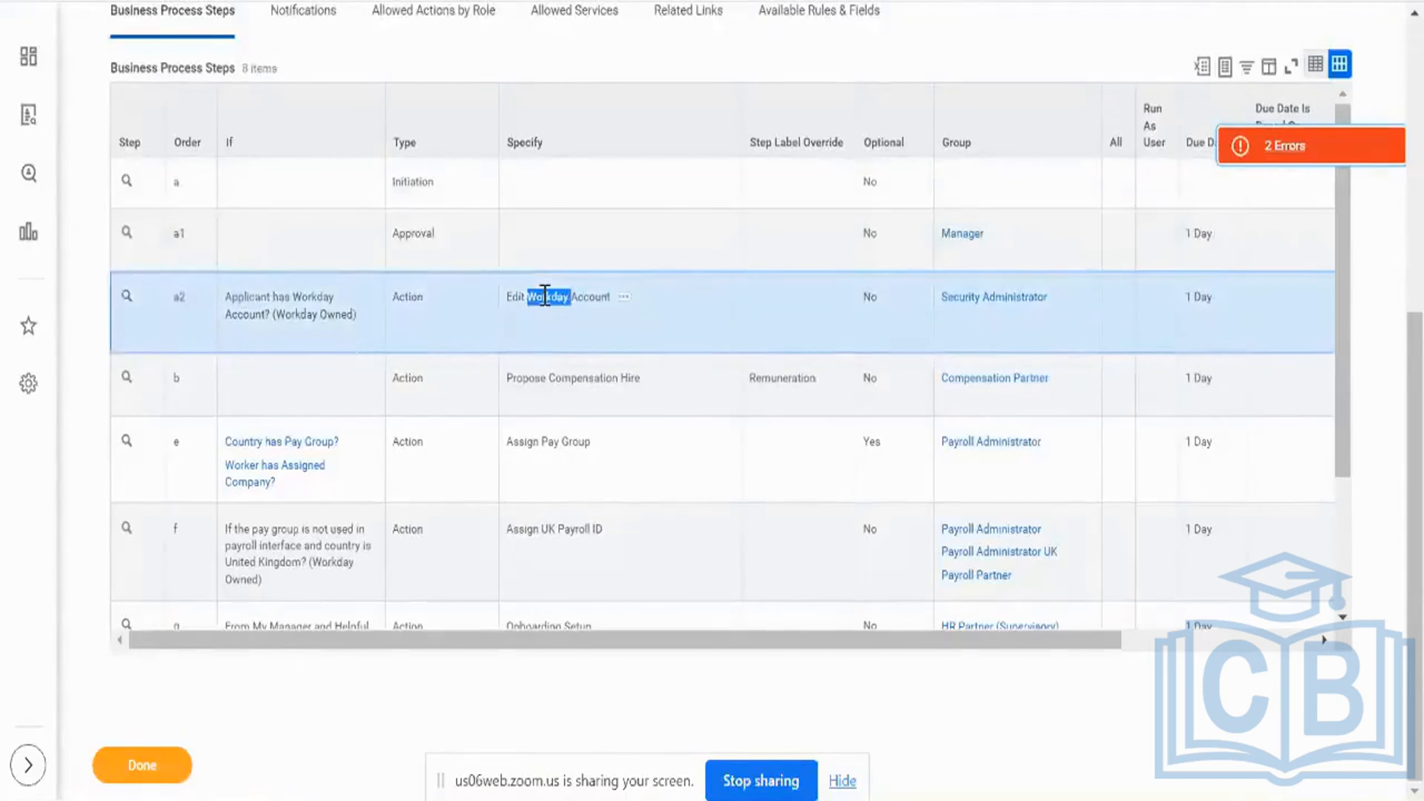
triple_click(545, 296)
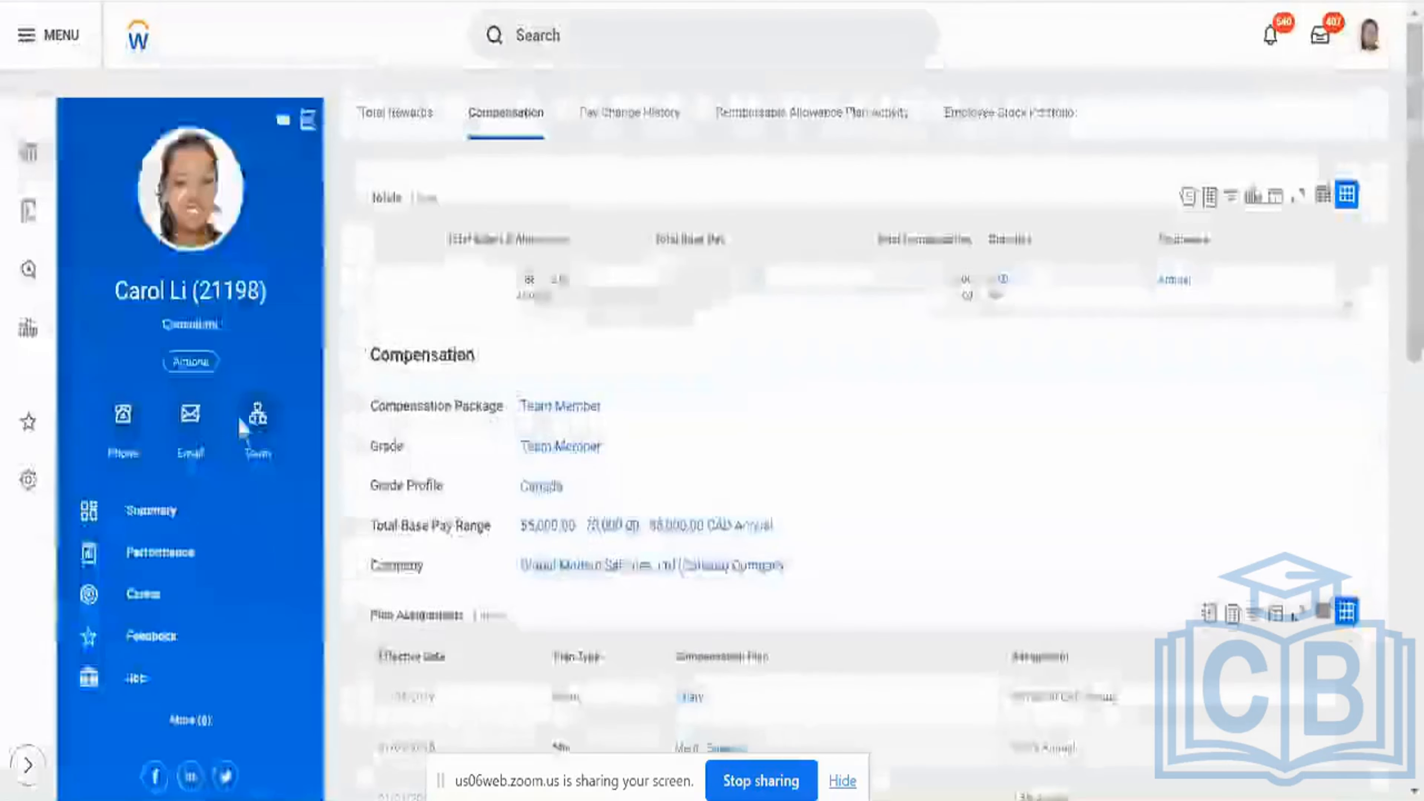
From the worker's profile summary, open the Technology Consulting - NA supervisory organization and show its roles.
click(192, 522)
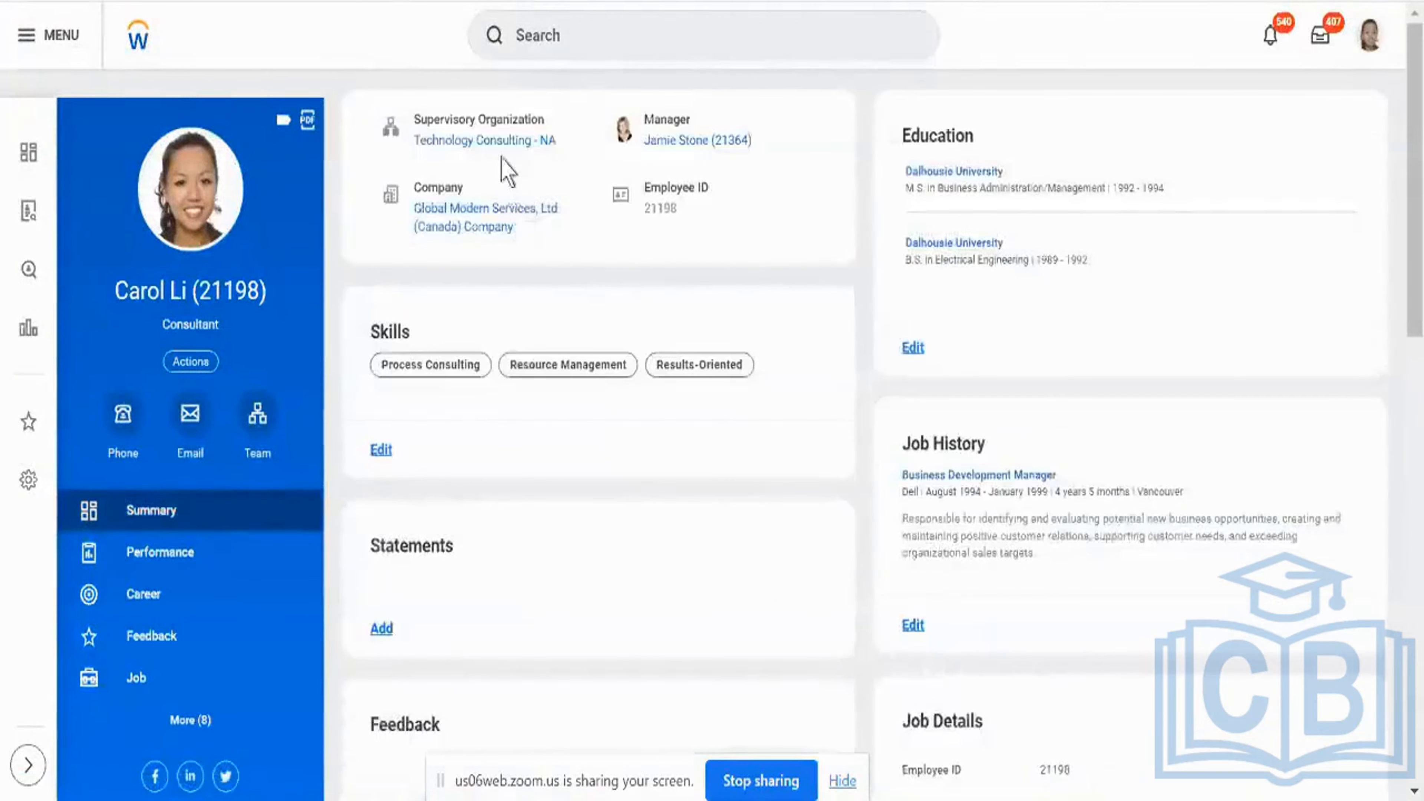
click(502, 147)
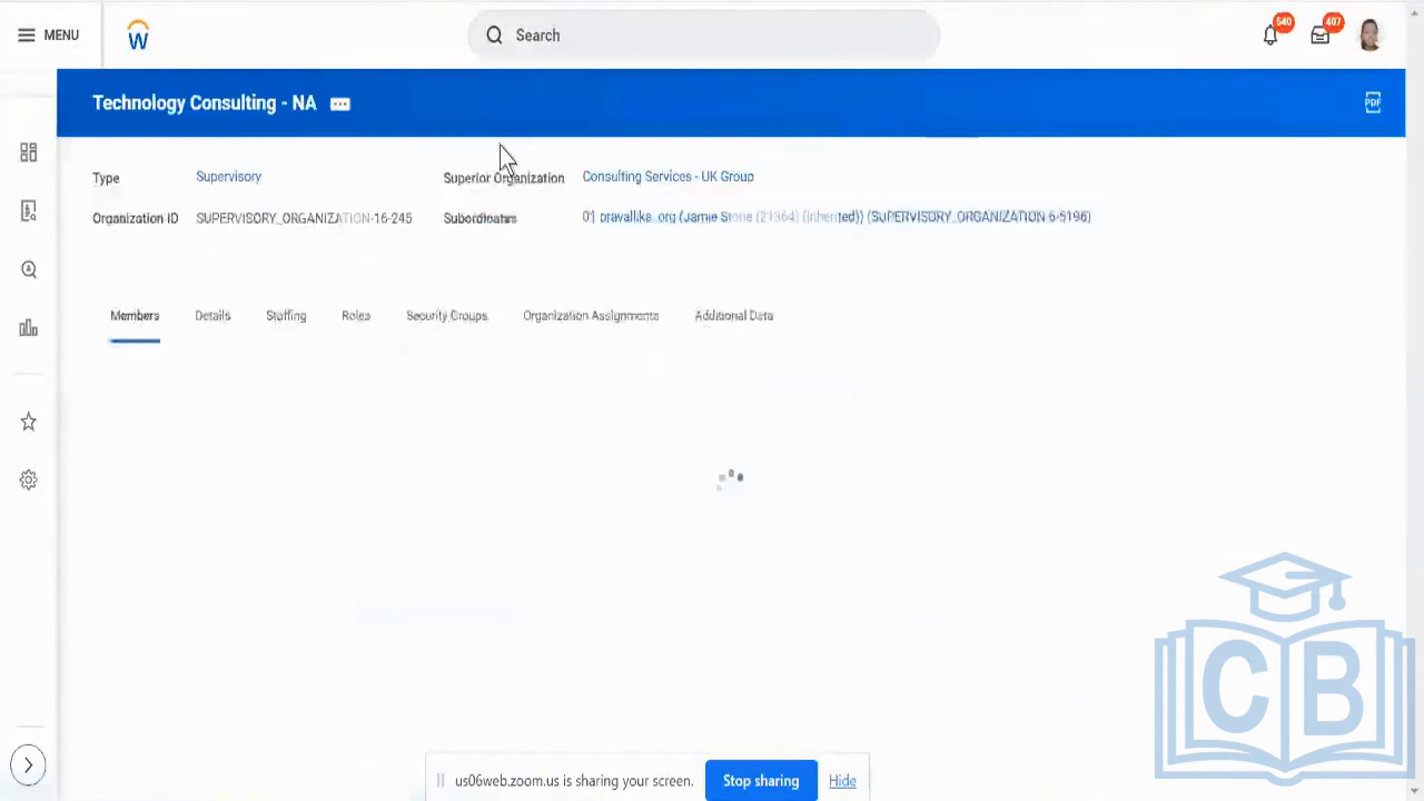
click(363, 324)
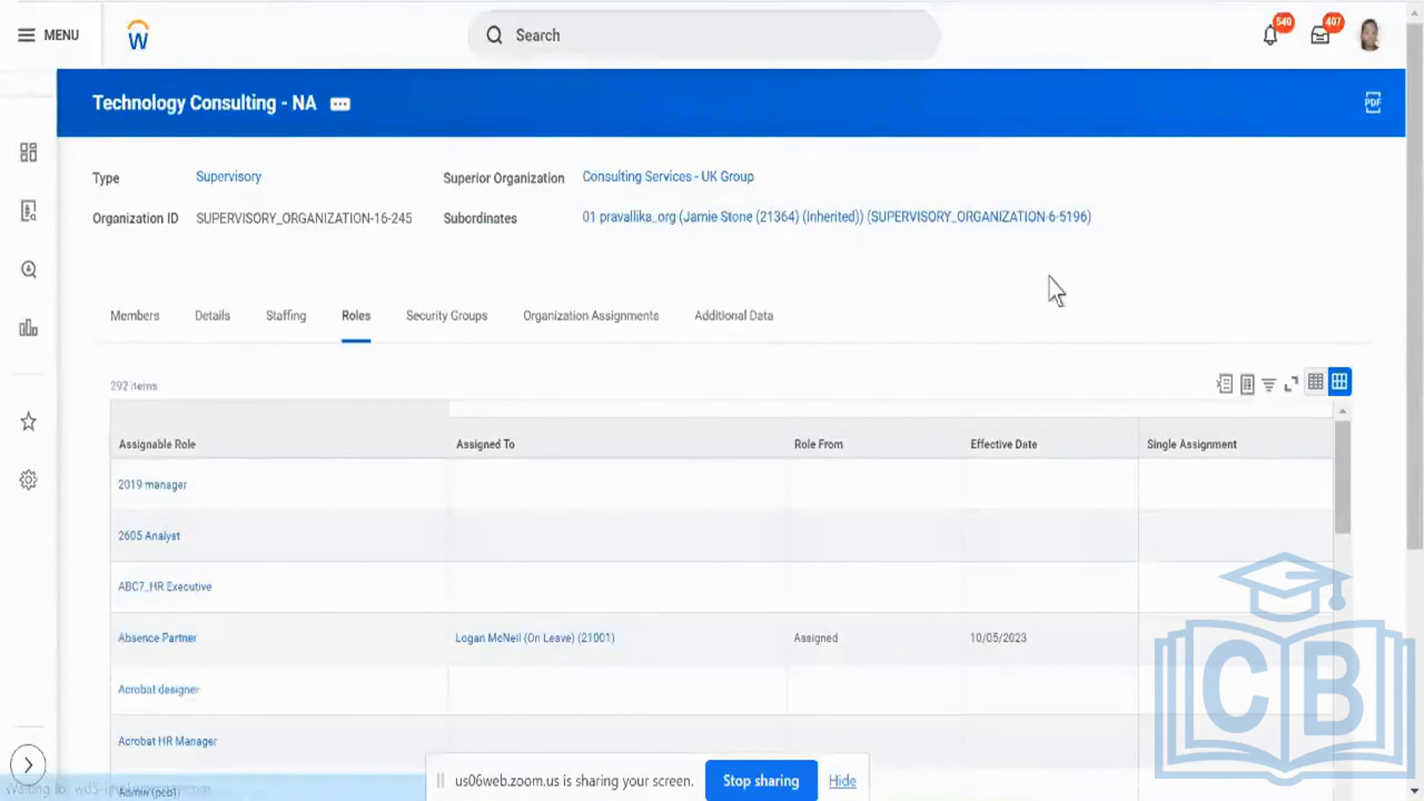
Start a filter on the Assignable Role column with the condition "is", searching for manager and selecting Manager as a value.
scroll(1053, 289, down, 3)
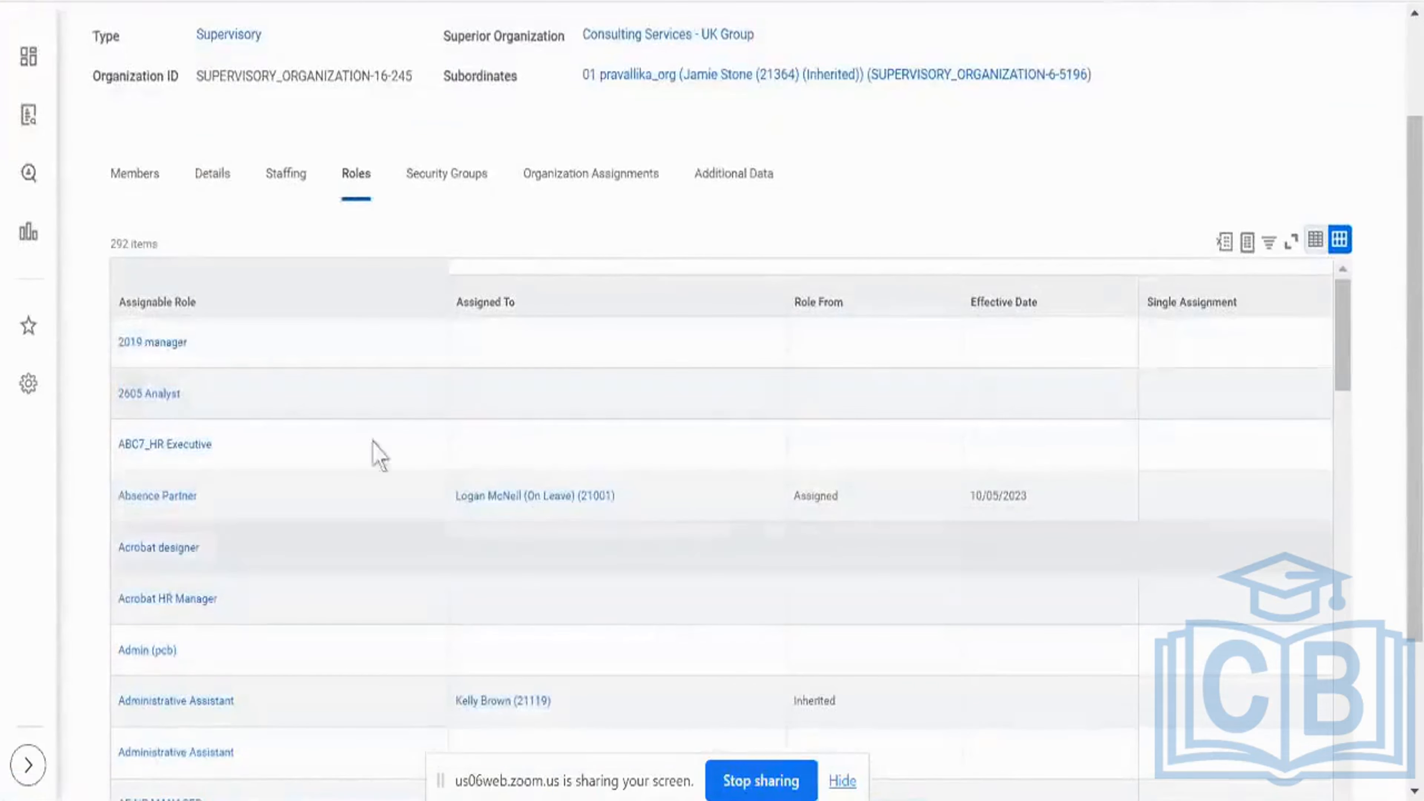
click(338, 310)
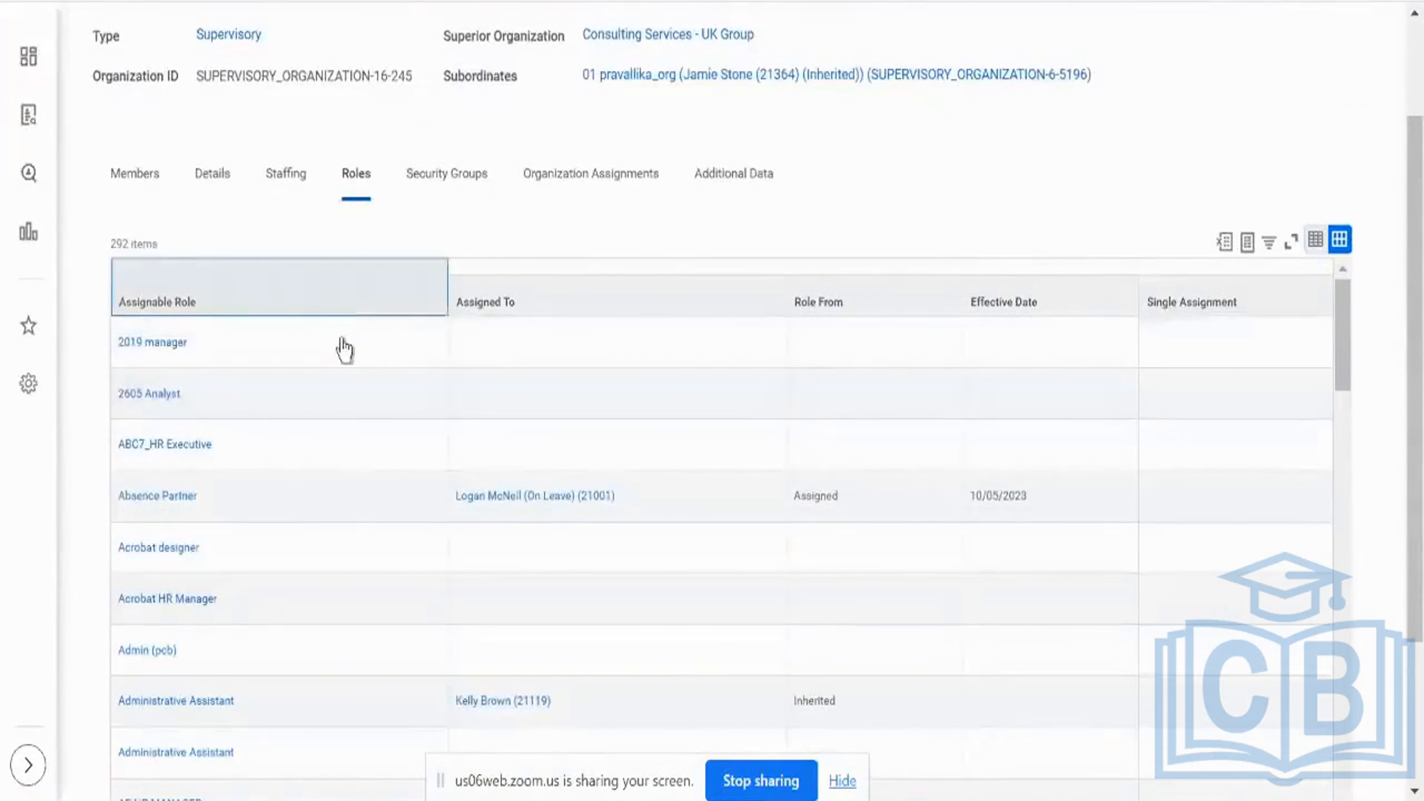
click(296, 567)
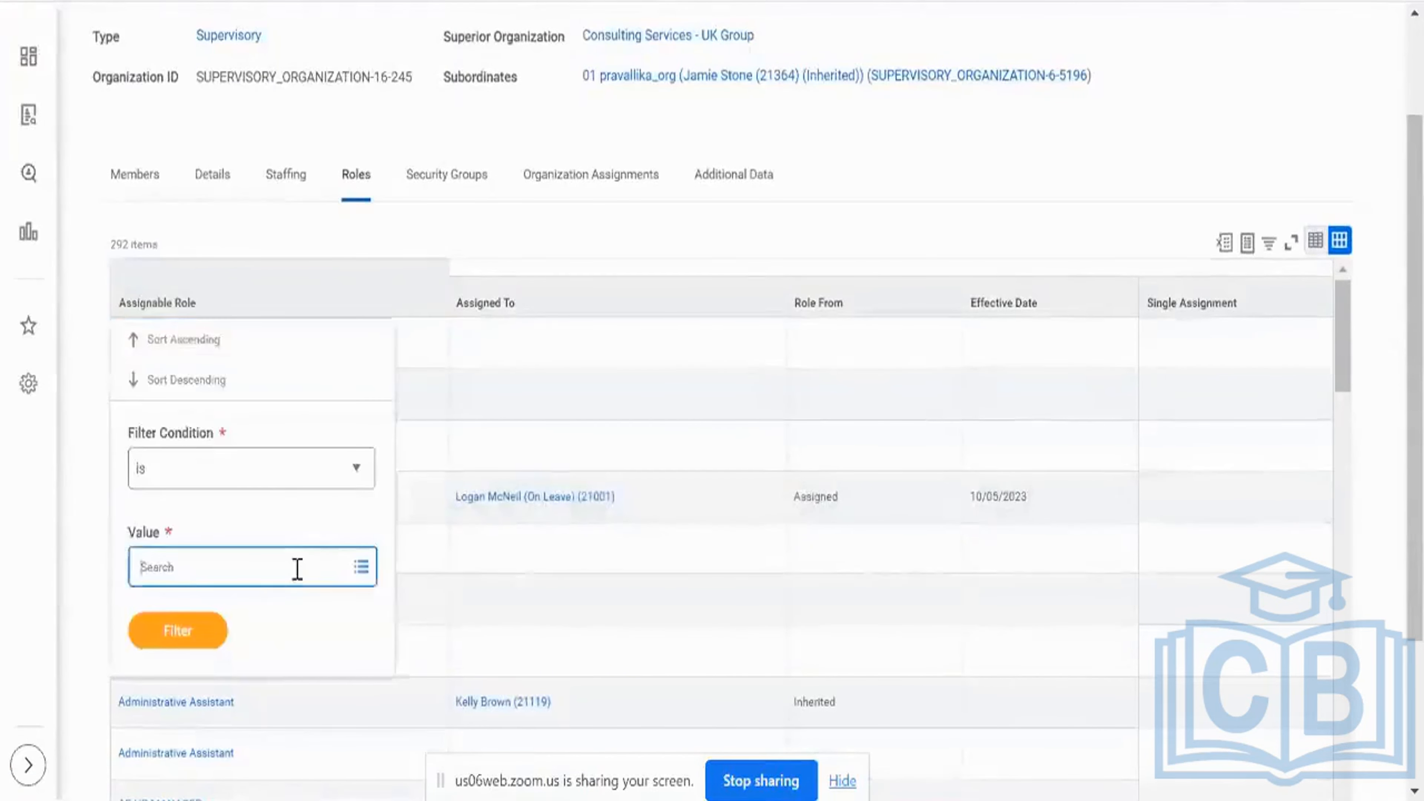
text(manage)
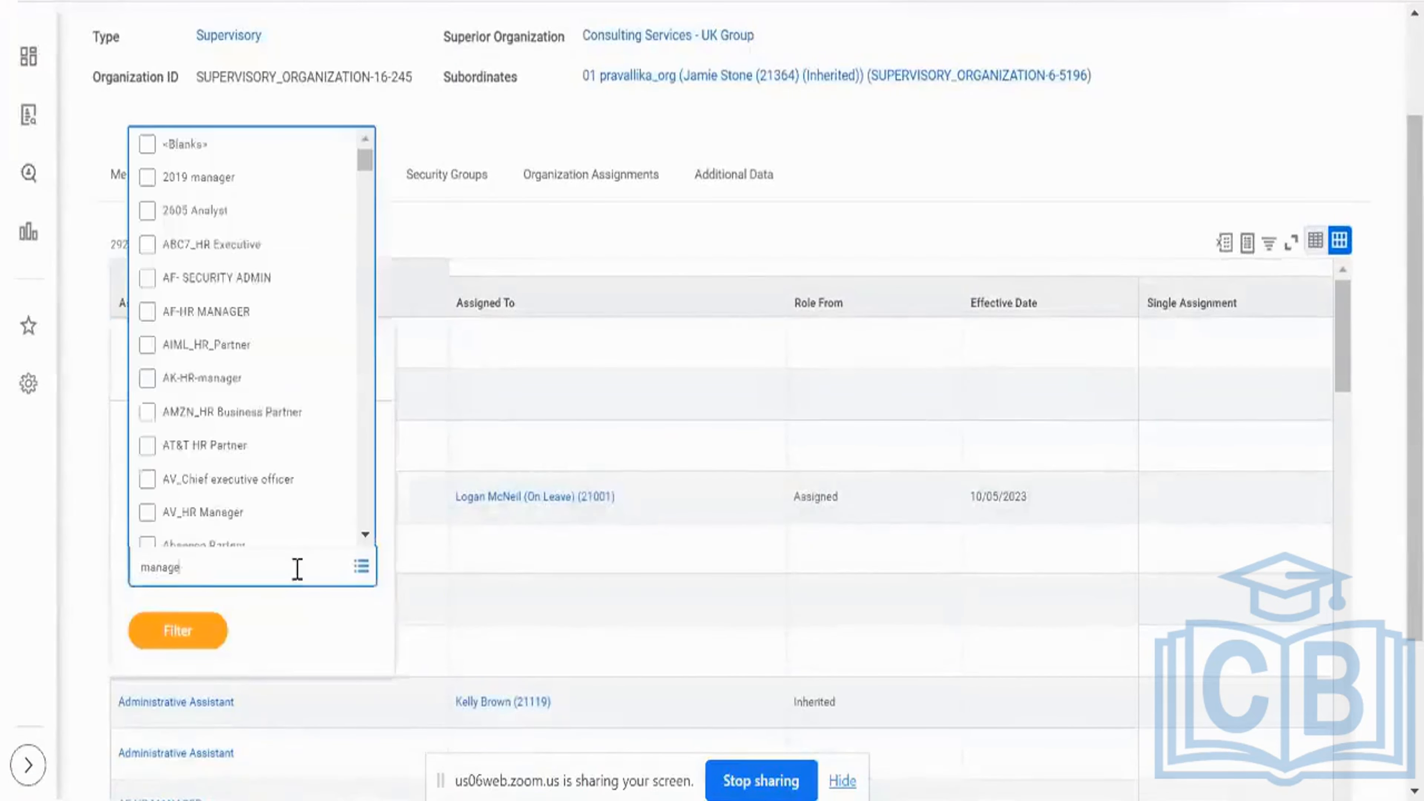
text(r)
key(Return)
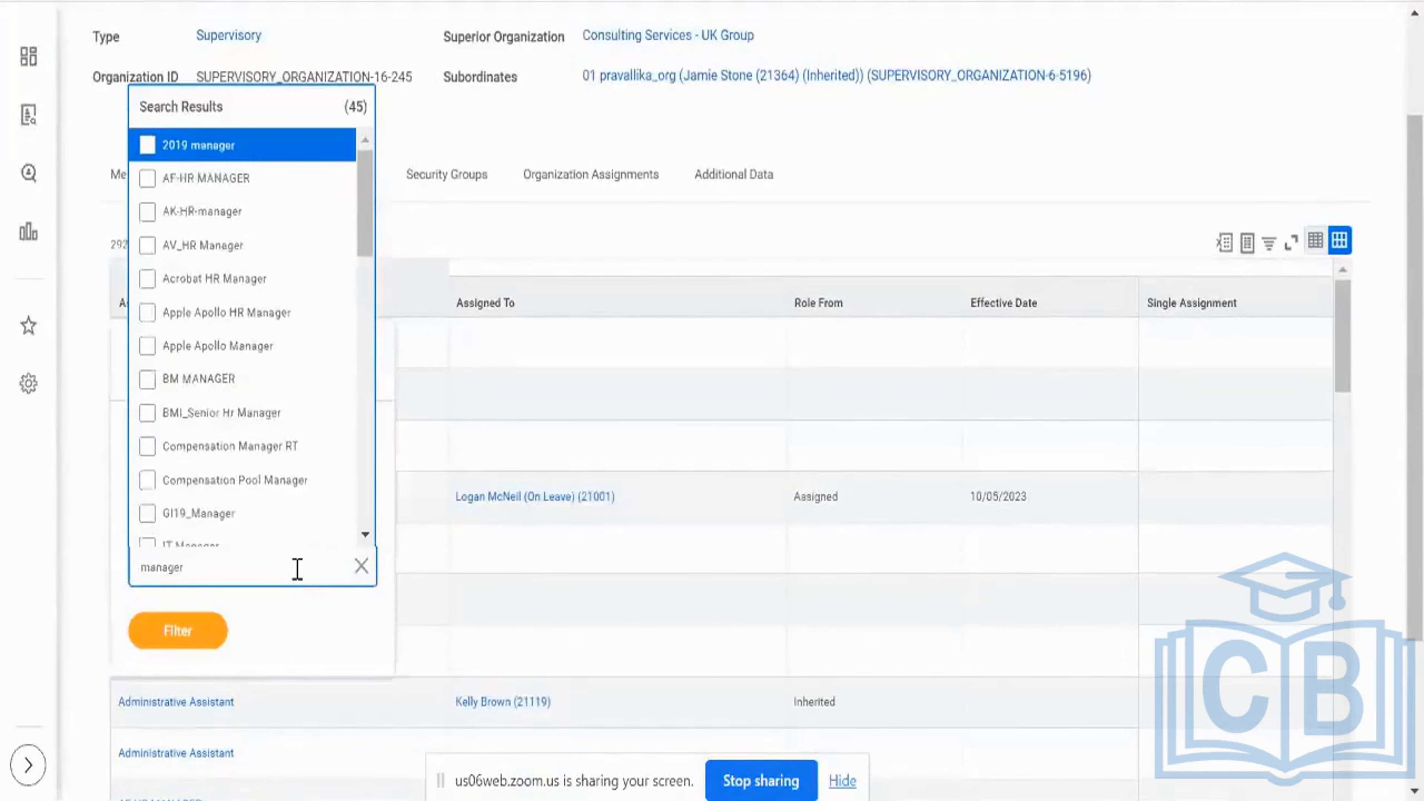
scroll(270, 351, down, 5)
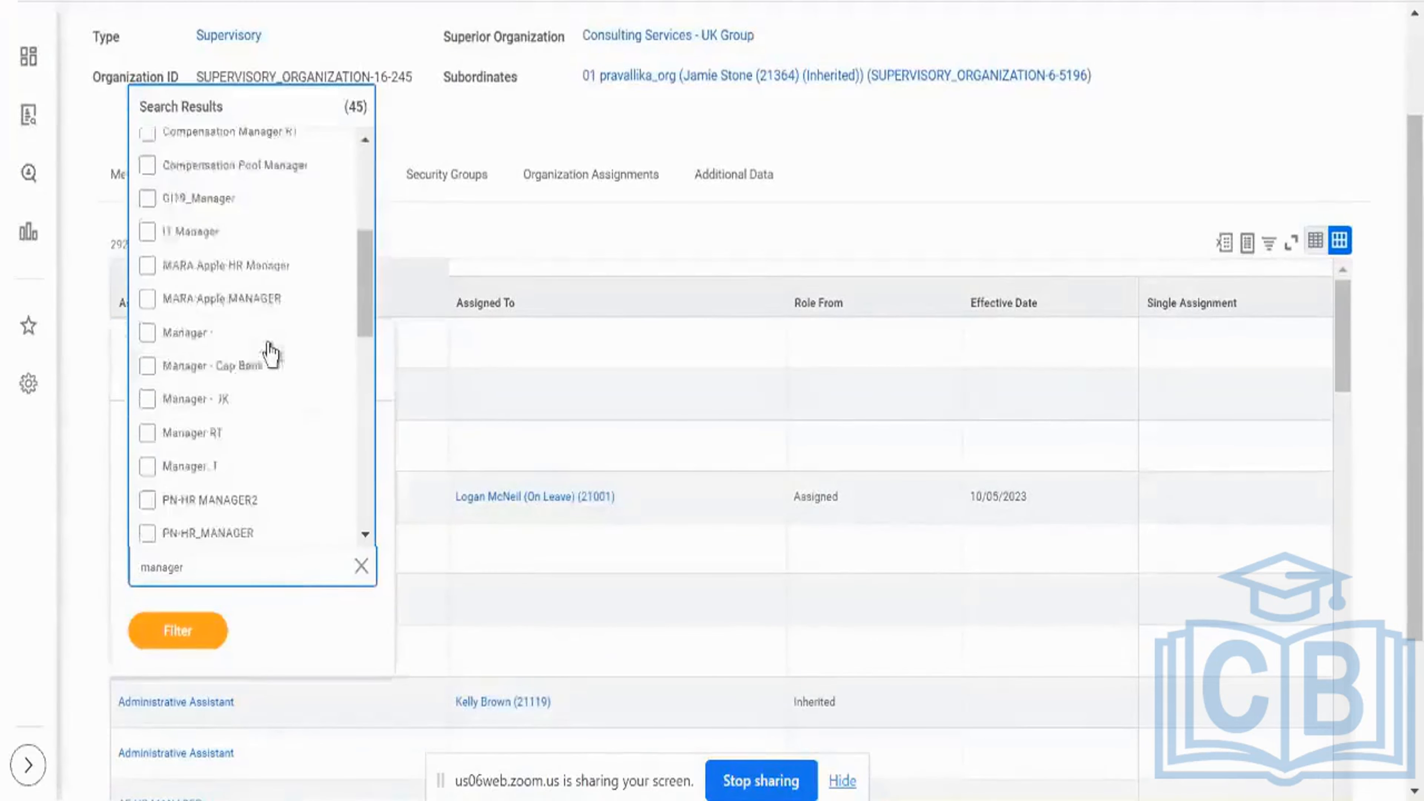
click(145, 335)
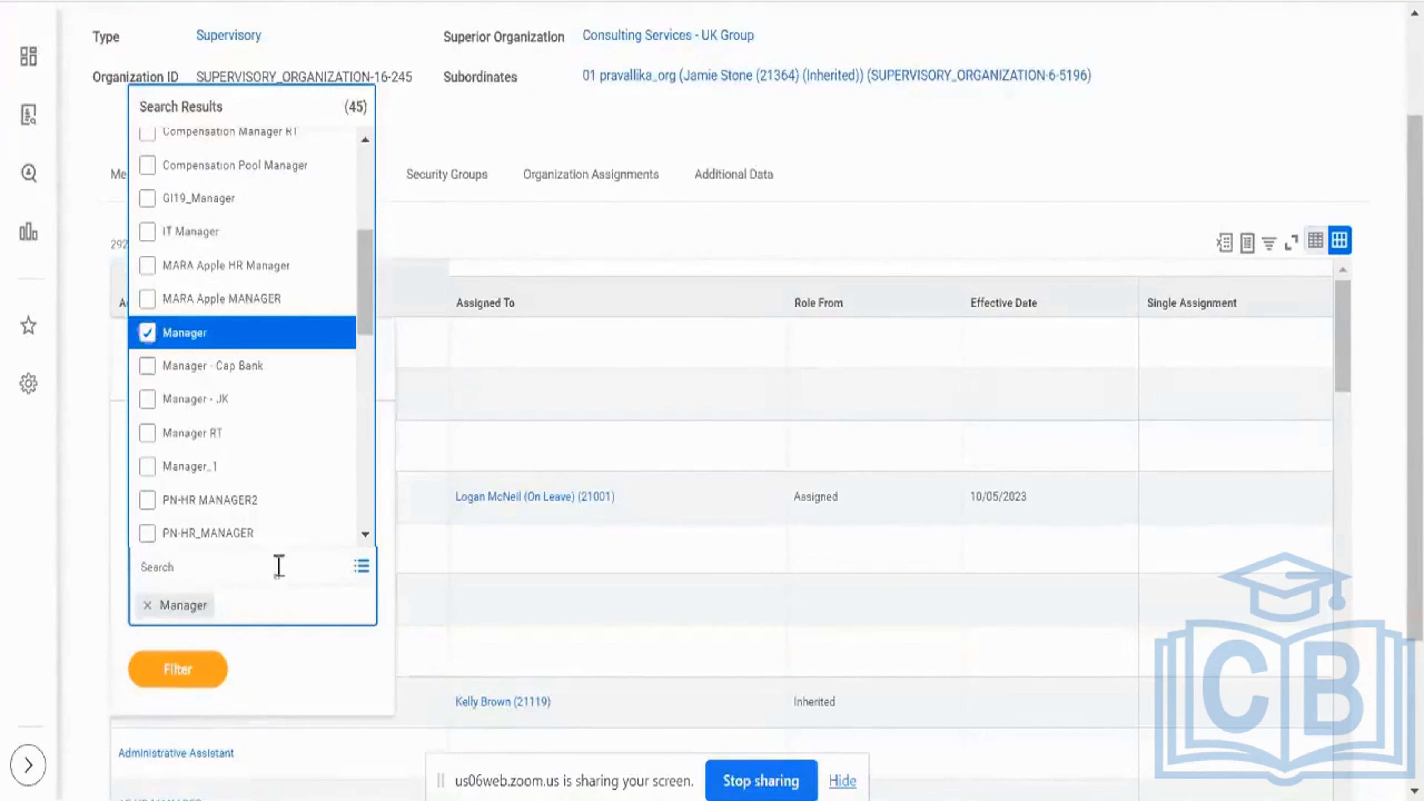
Try to add a security administrator role to the filter values by searching for sec adm, and deselect AF- SECURITY ADMIN.
text(sec)
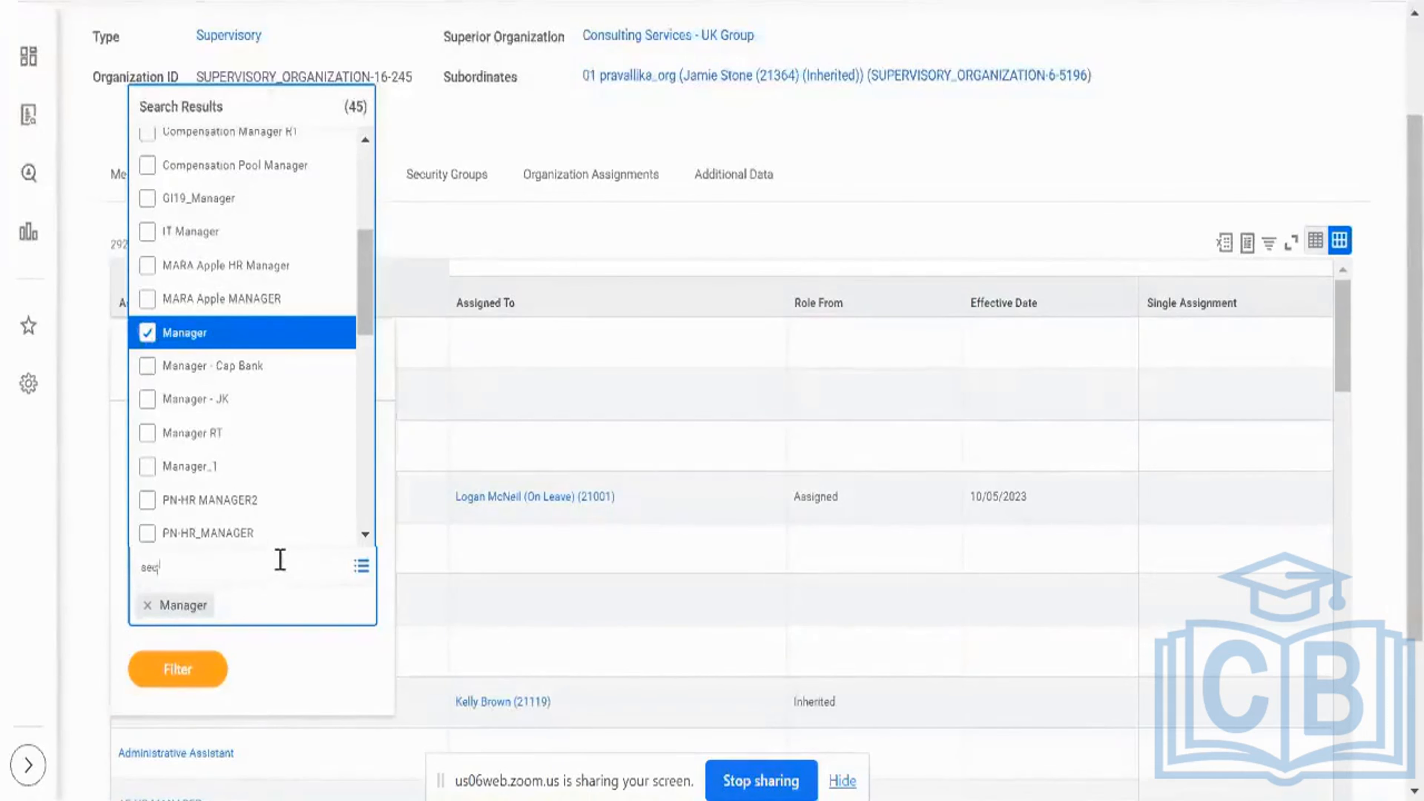
text( adm)
key(Return)
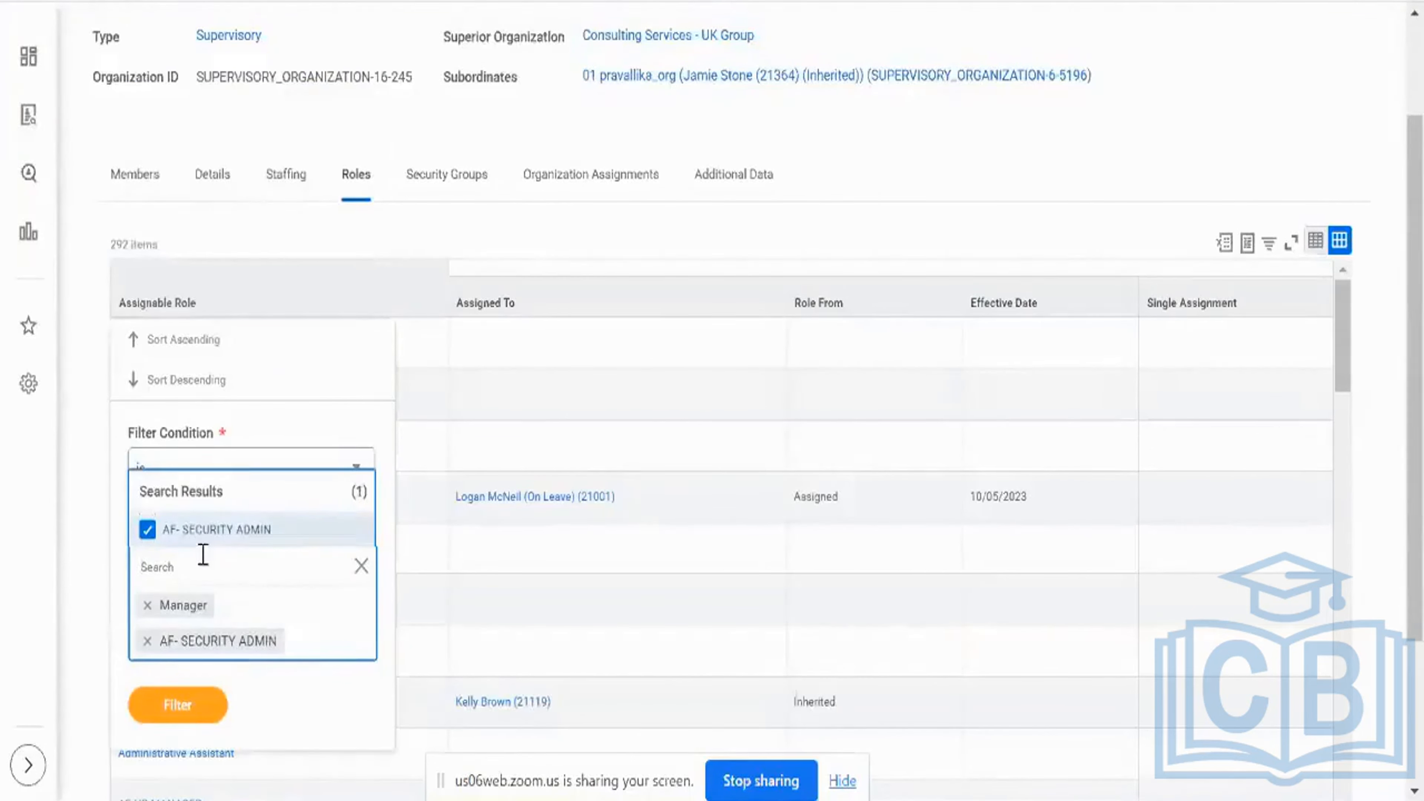
click(147, 533)
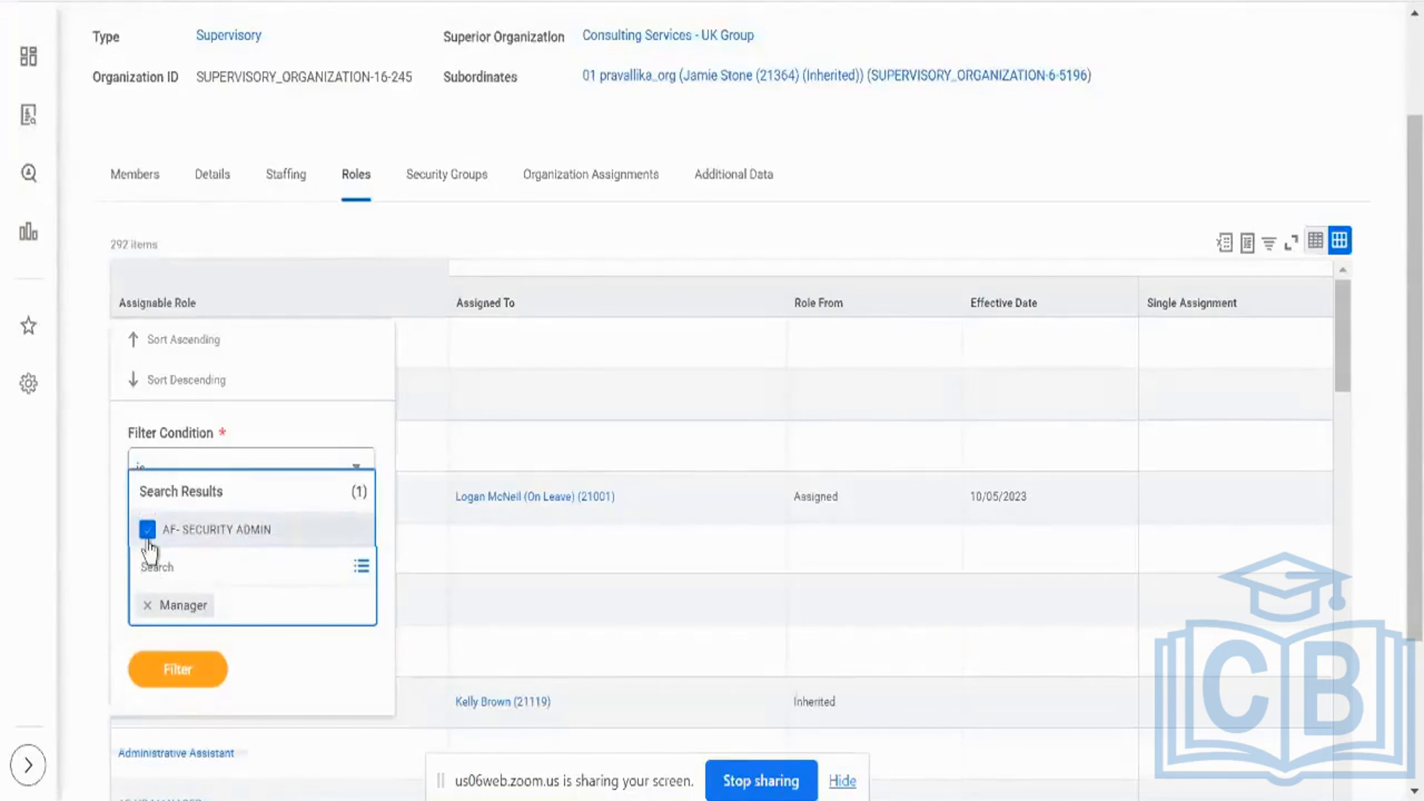
click(147, 531)
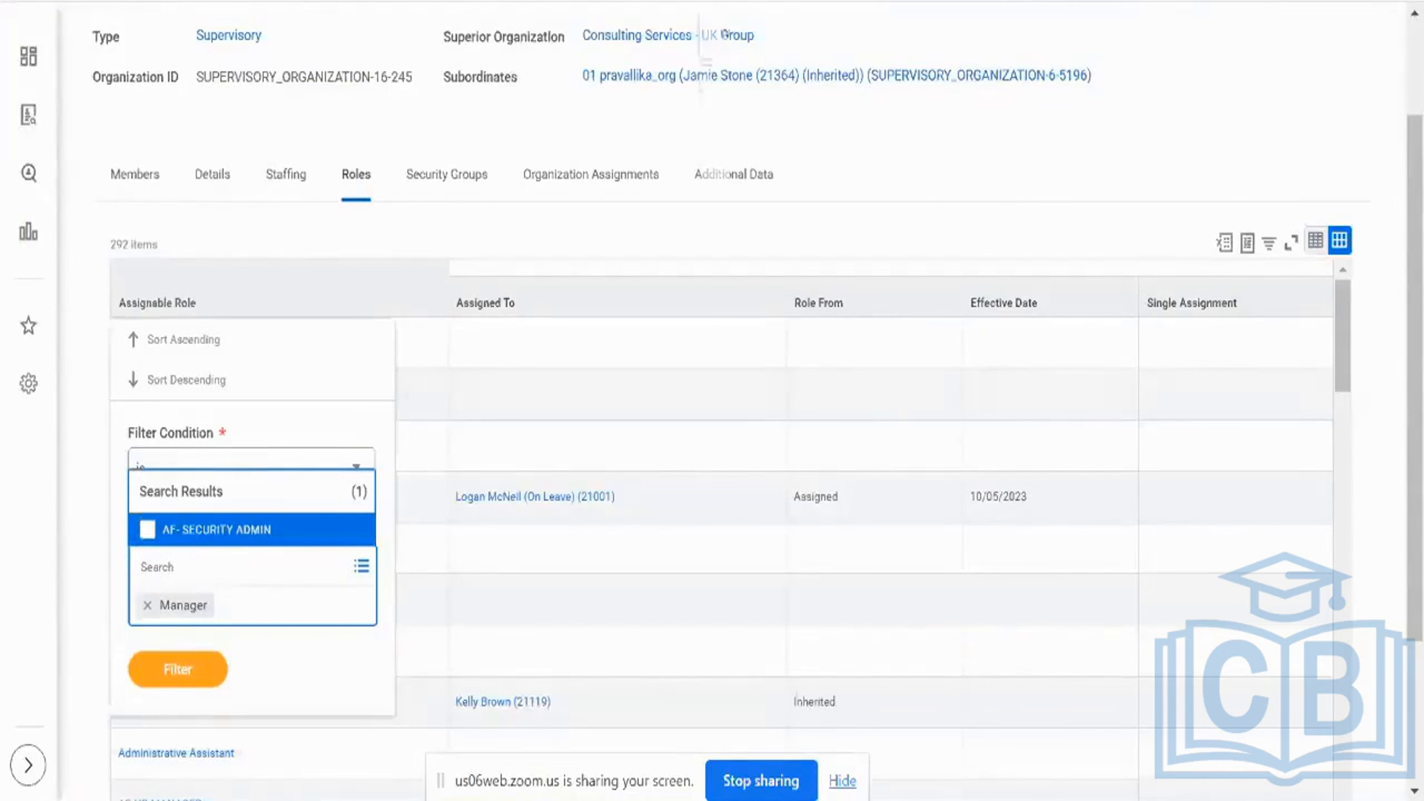
click(636, 134)
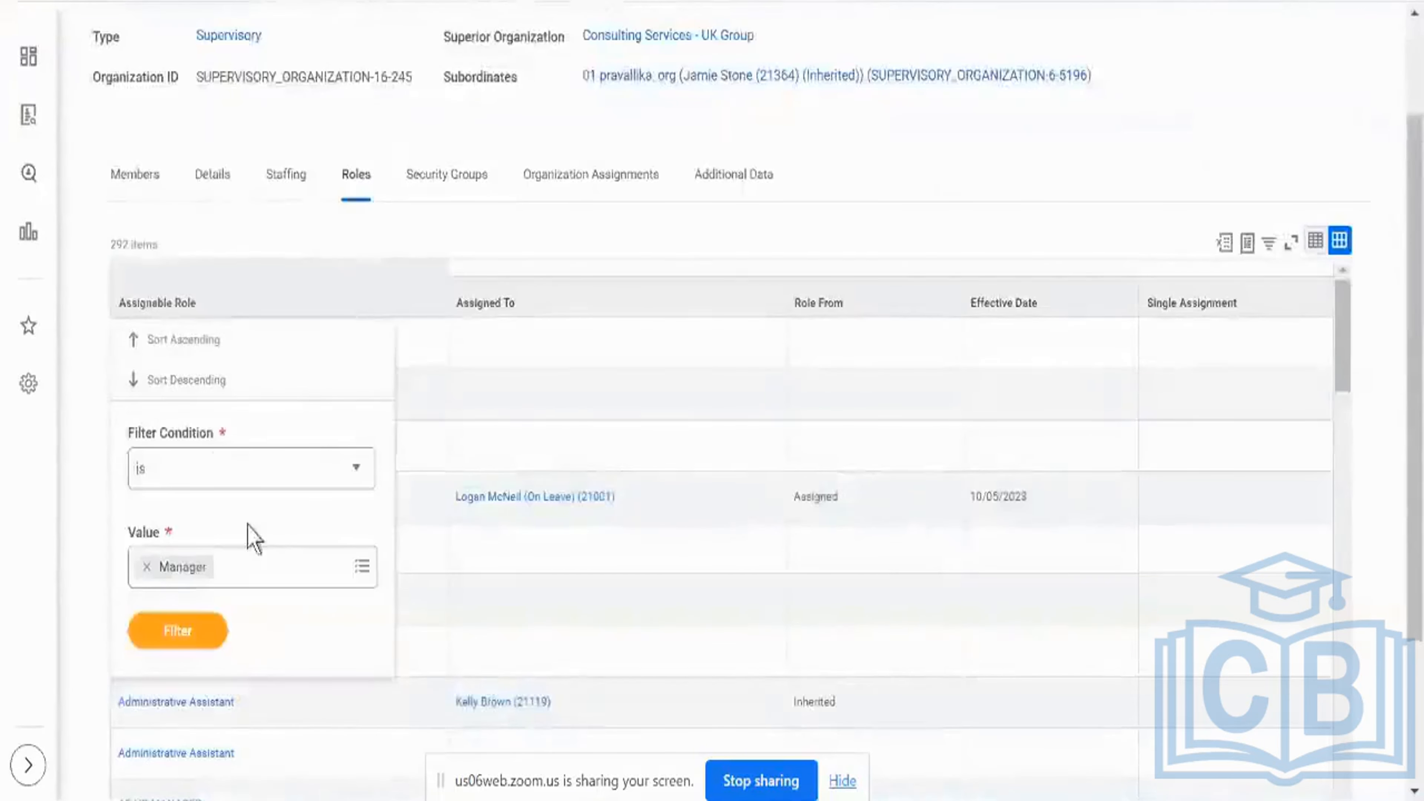
Search the filter values for comp par and add Compensation Partner alongside Manager.
click(282, 563)
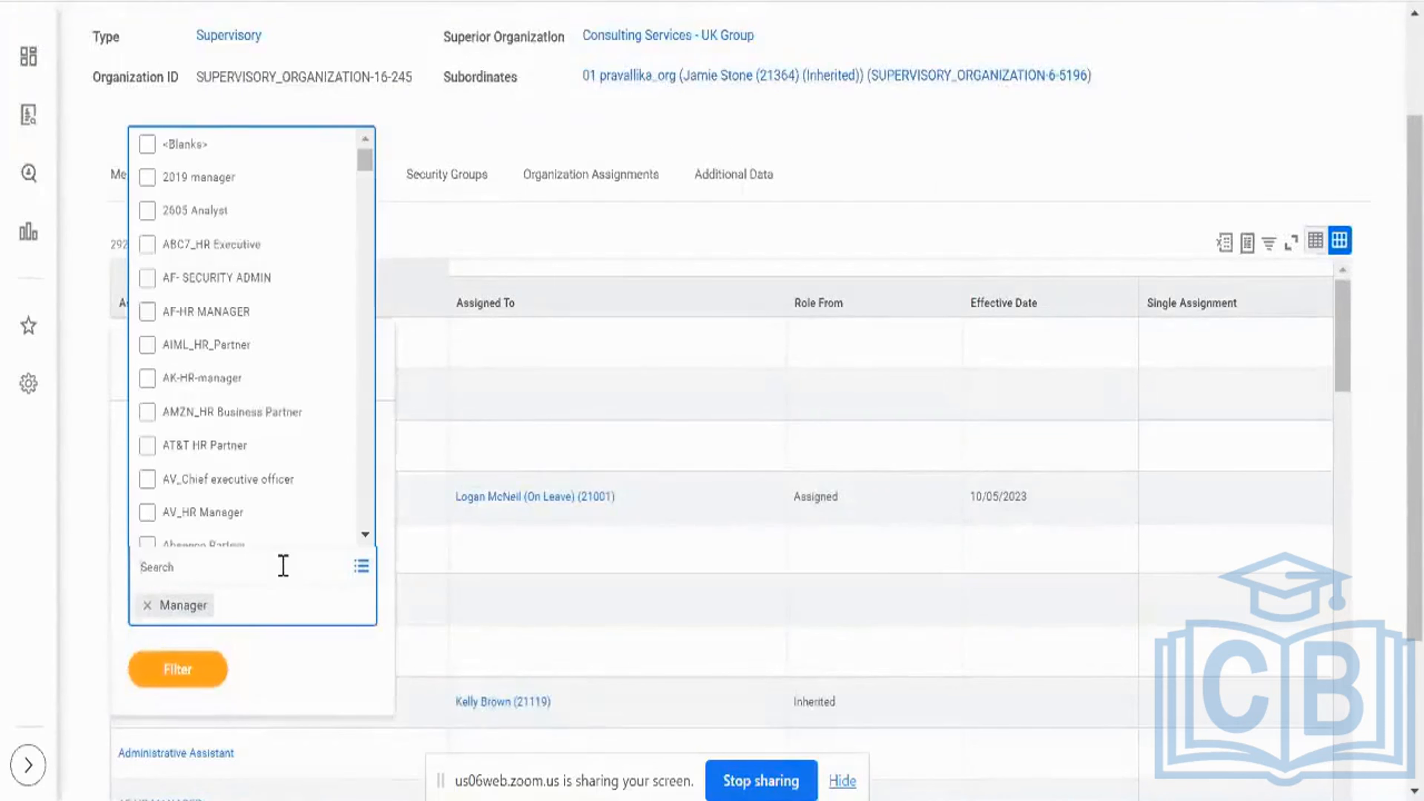
text(comp par)
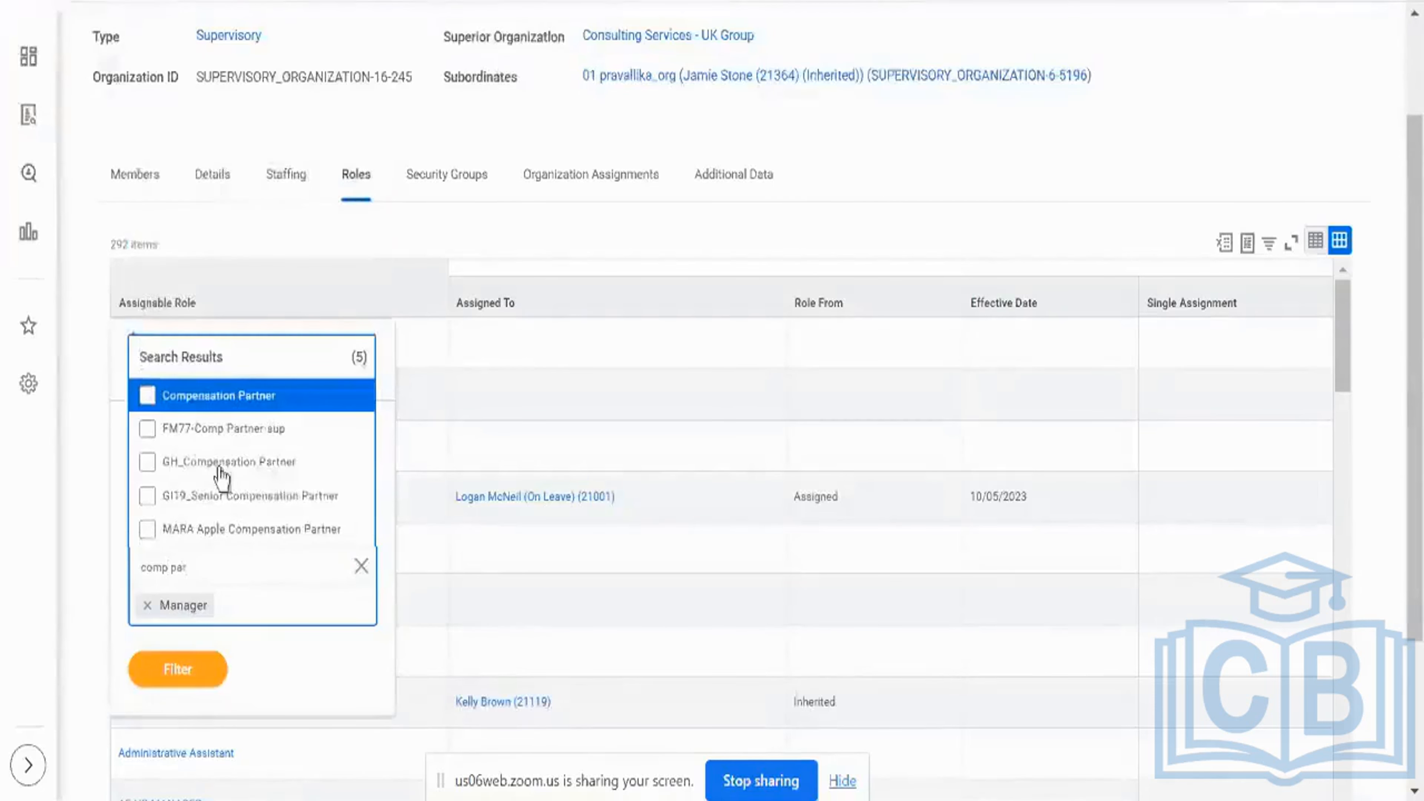
click(148, 396)
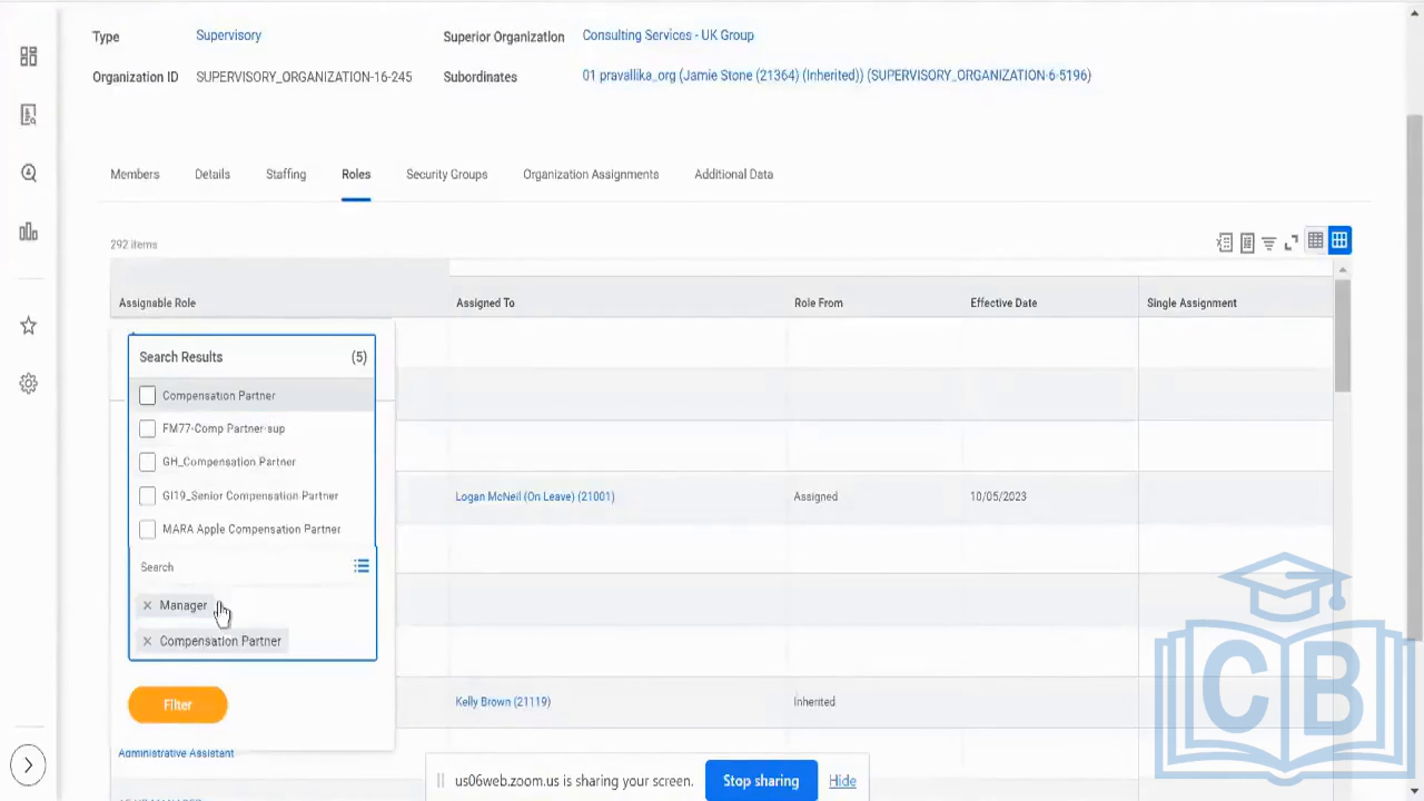
Try to find a payroll administrator role among the filter values by searching for payrol adm.
text(pay)
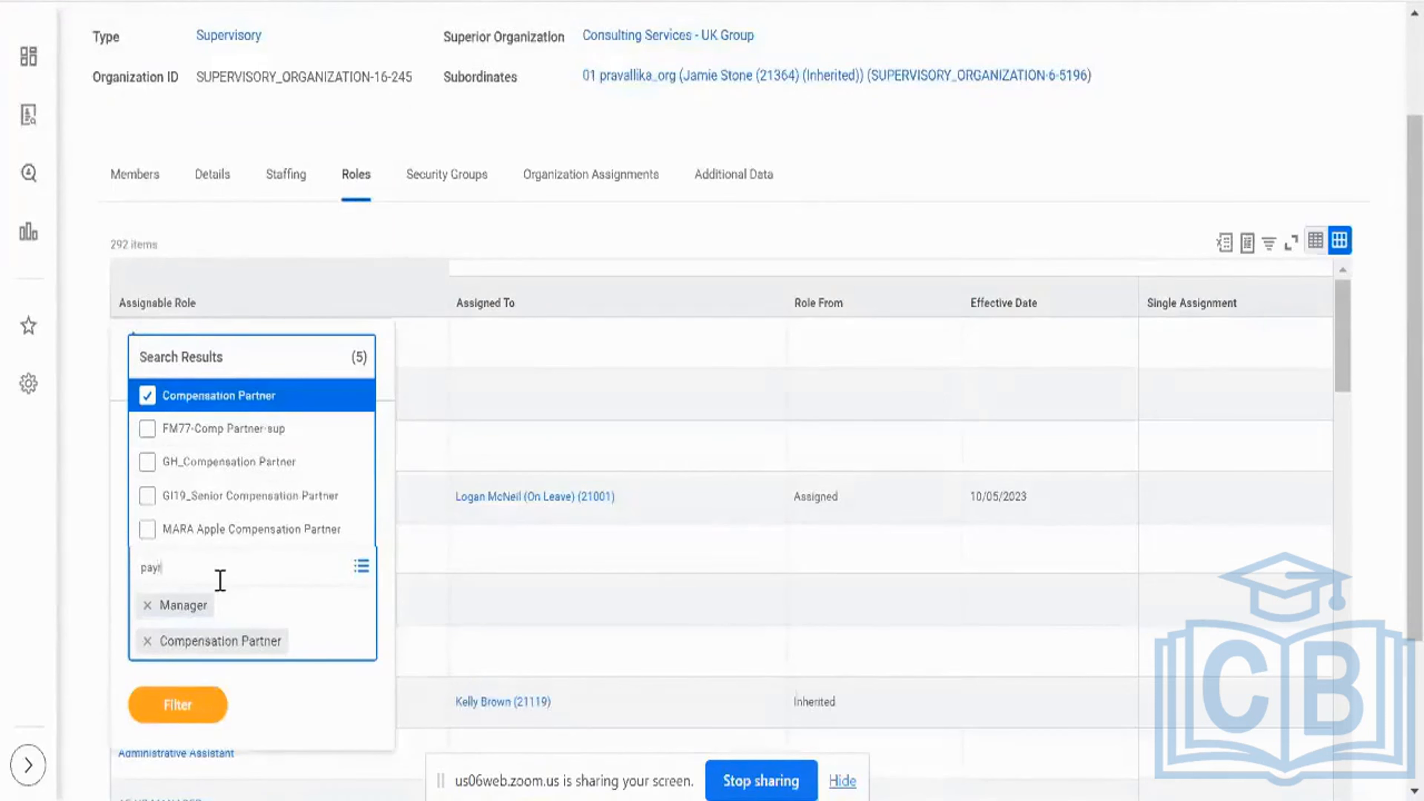
text(rol adm)
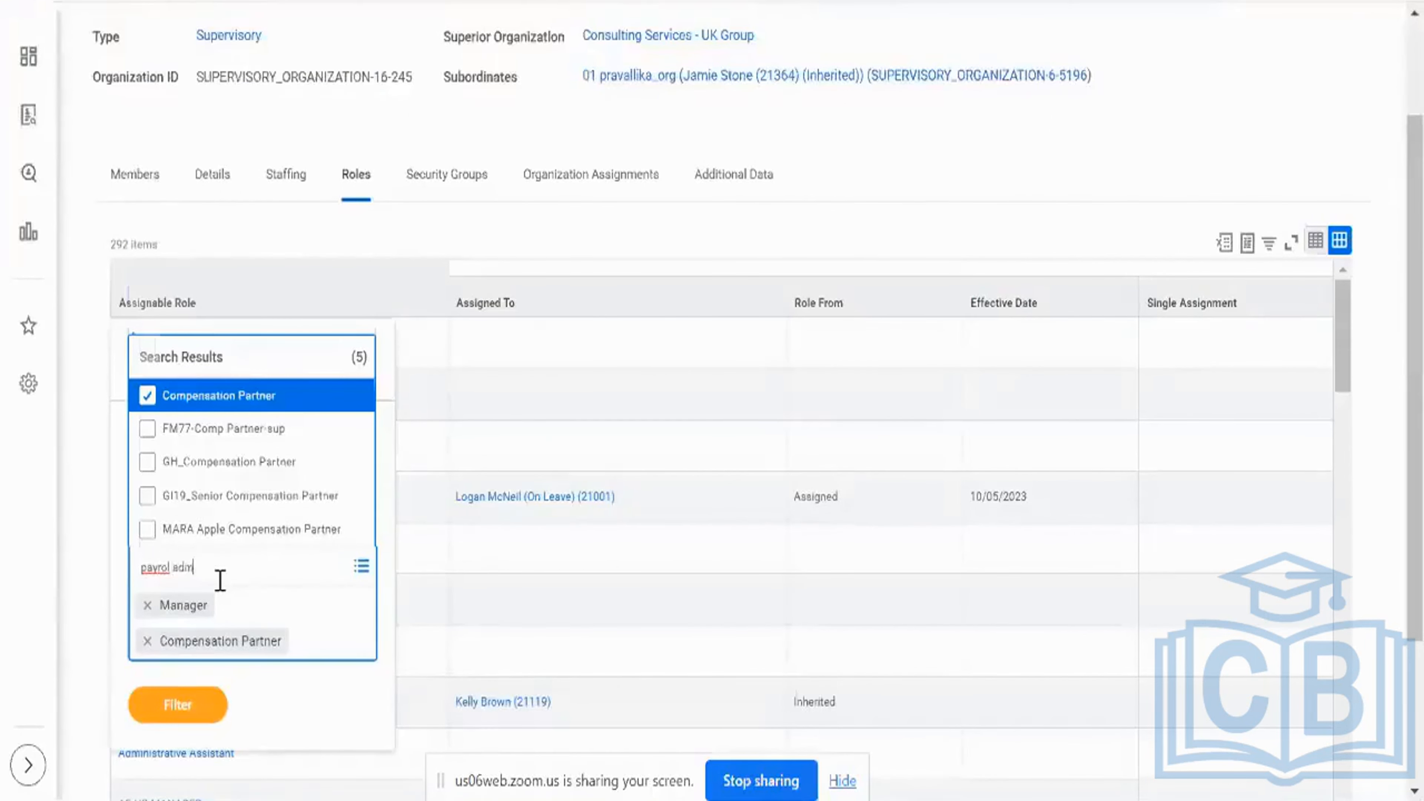
key(Return)
click(225, 571)
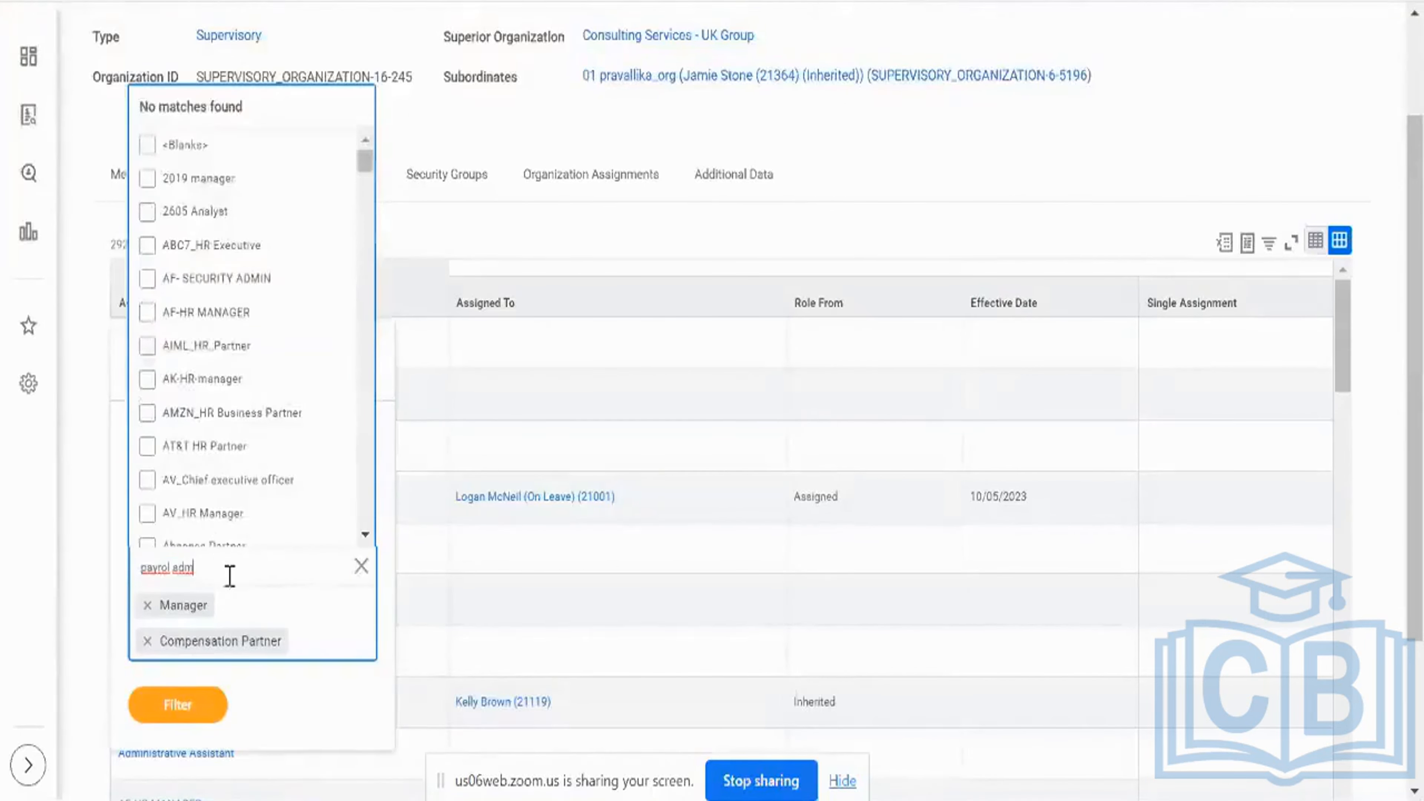
Apply the Assignable Role filter for Manager and Compensation Partner and check who holds the Compensation Partner role.
click(174, 705)
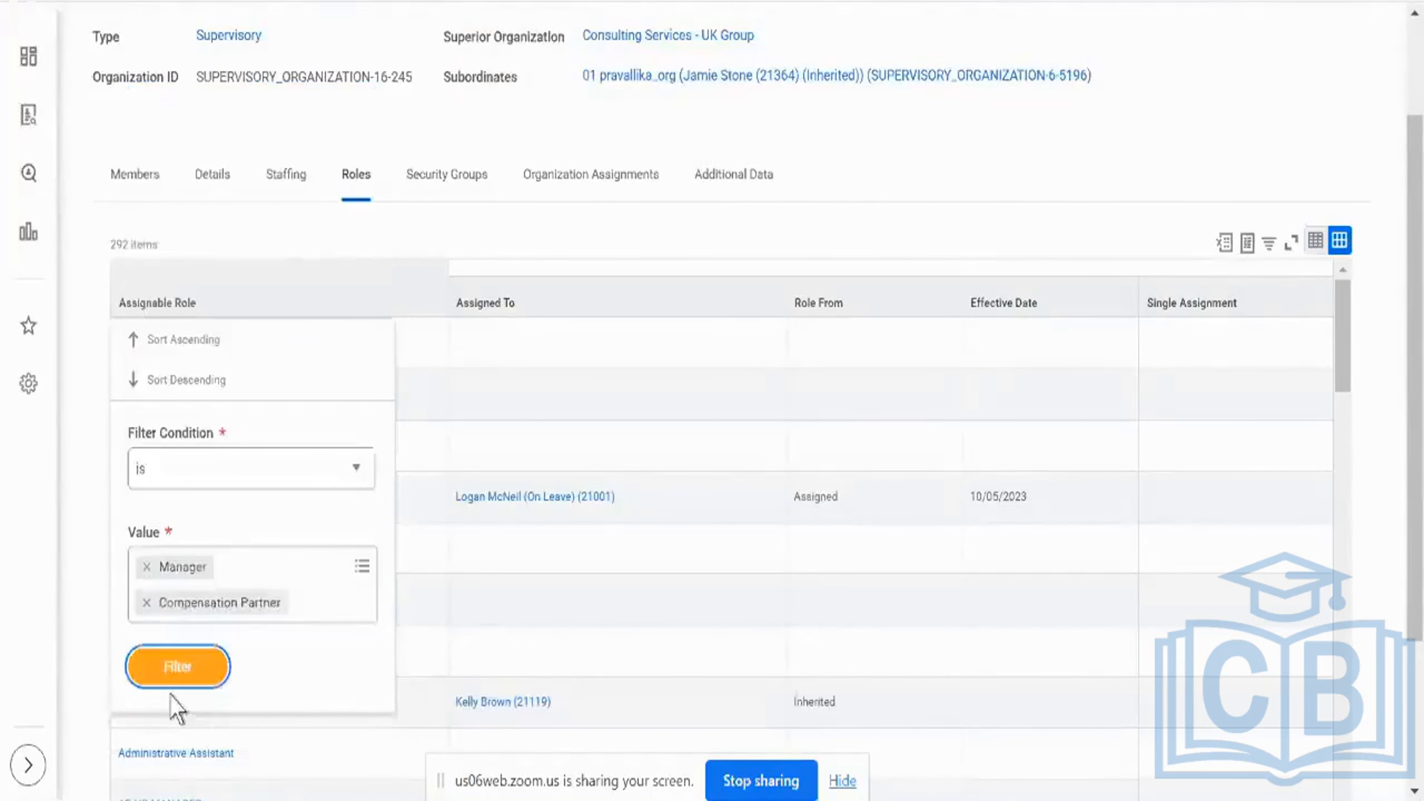
click(176, 676)
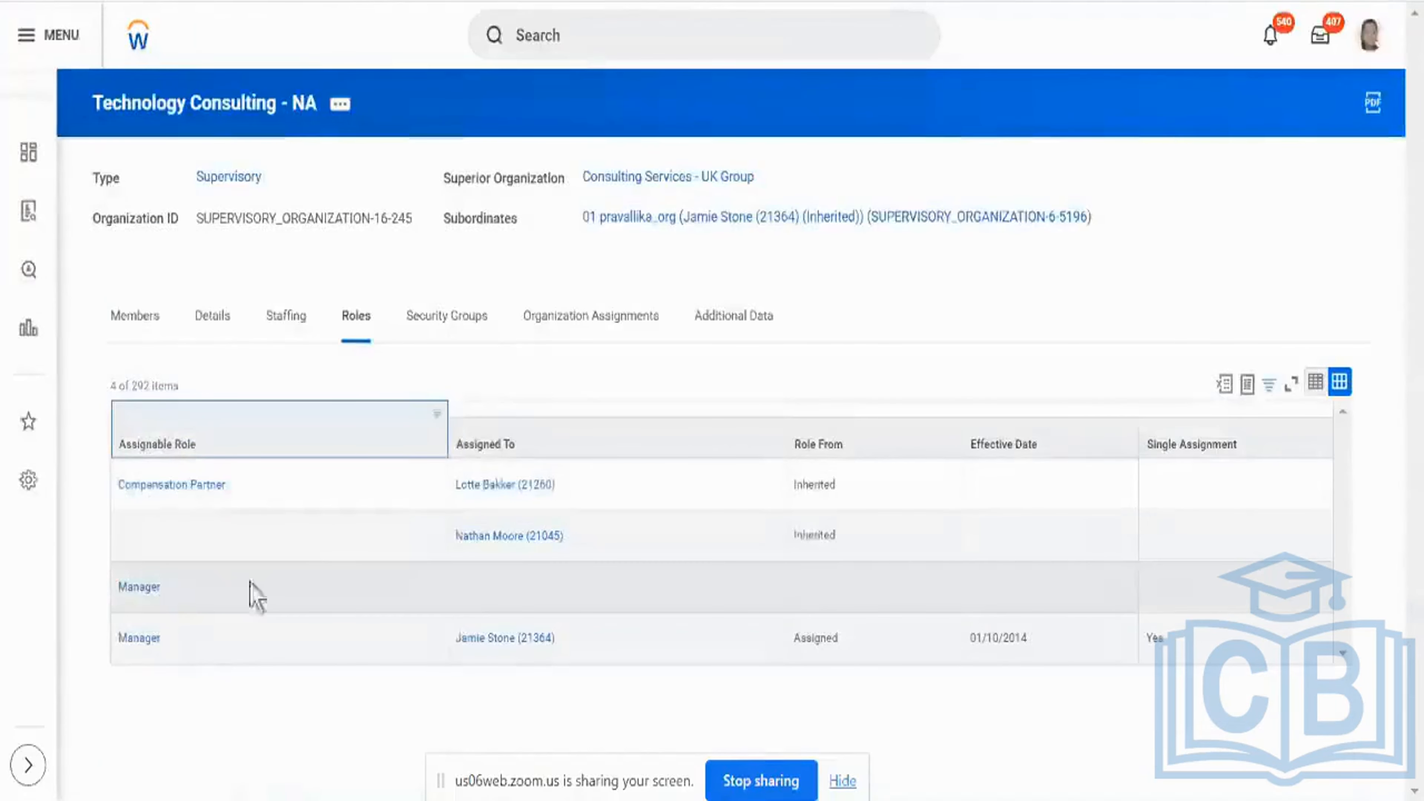
click(350, 502)
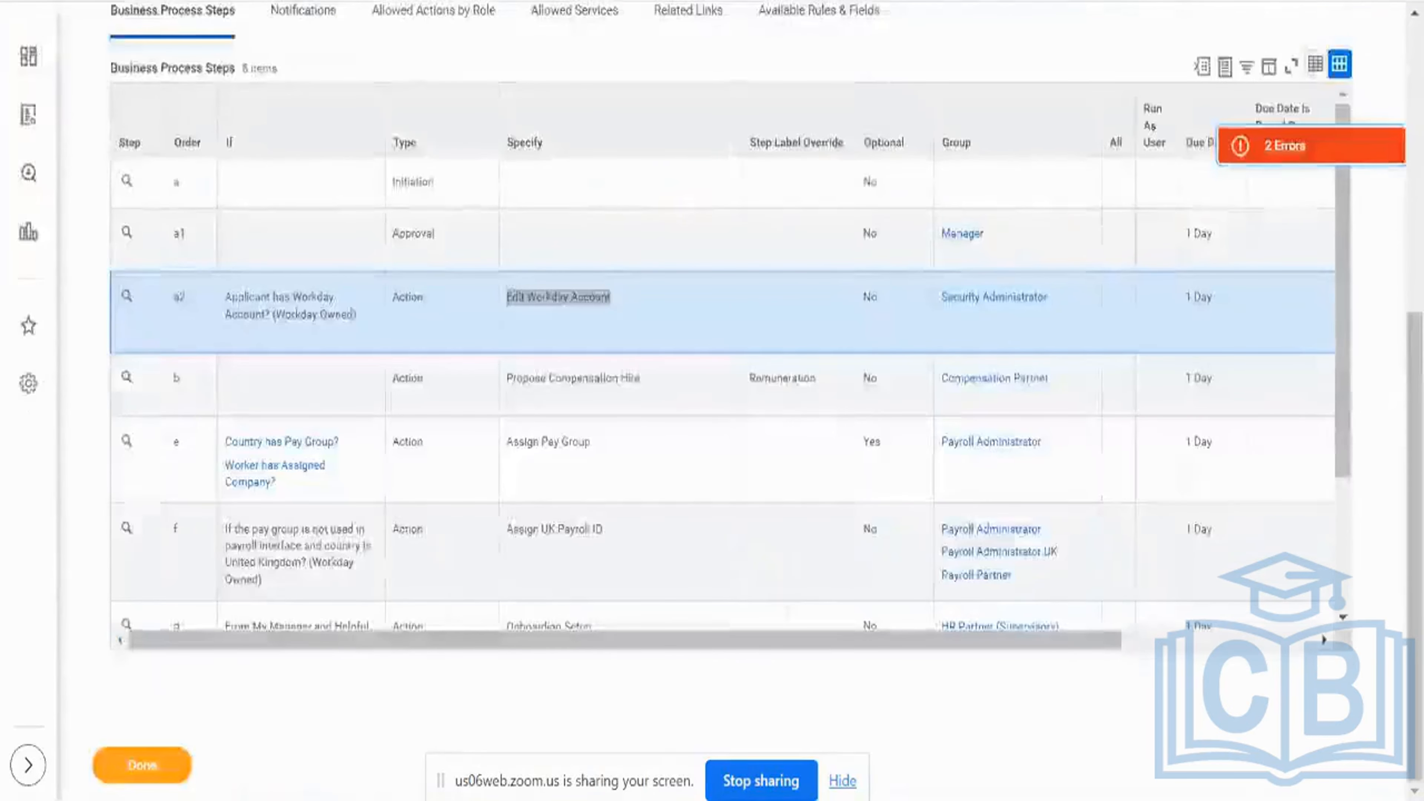
Review the Propose Compensation Hire step in the Hire (Simplified) definition, comparing its Compensation Partner group with the organization's roles.
click(678, 373)
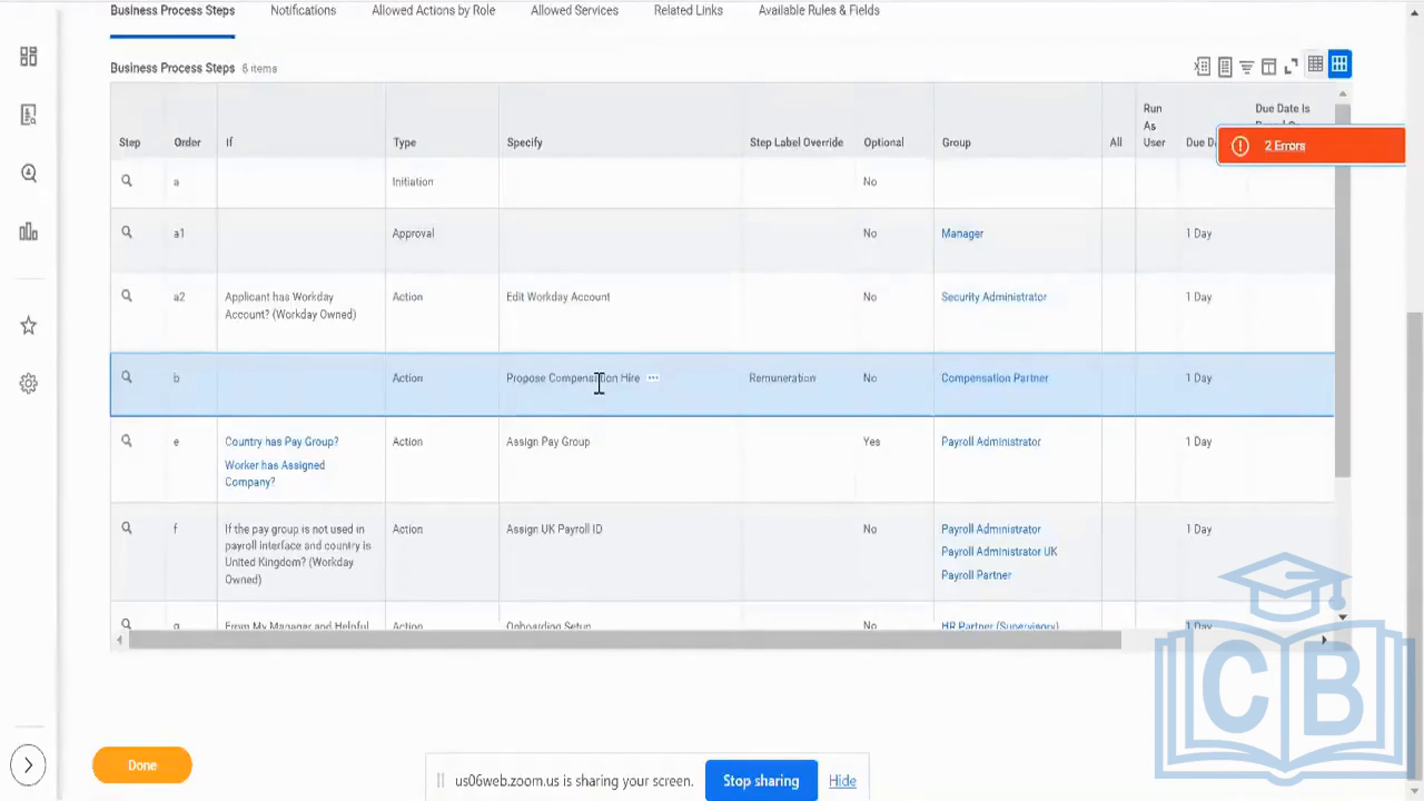
triple_click(599, 384)
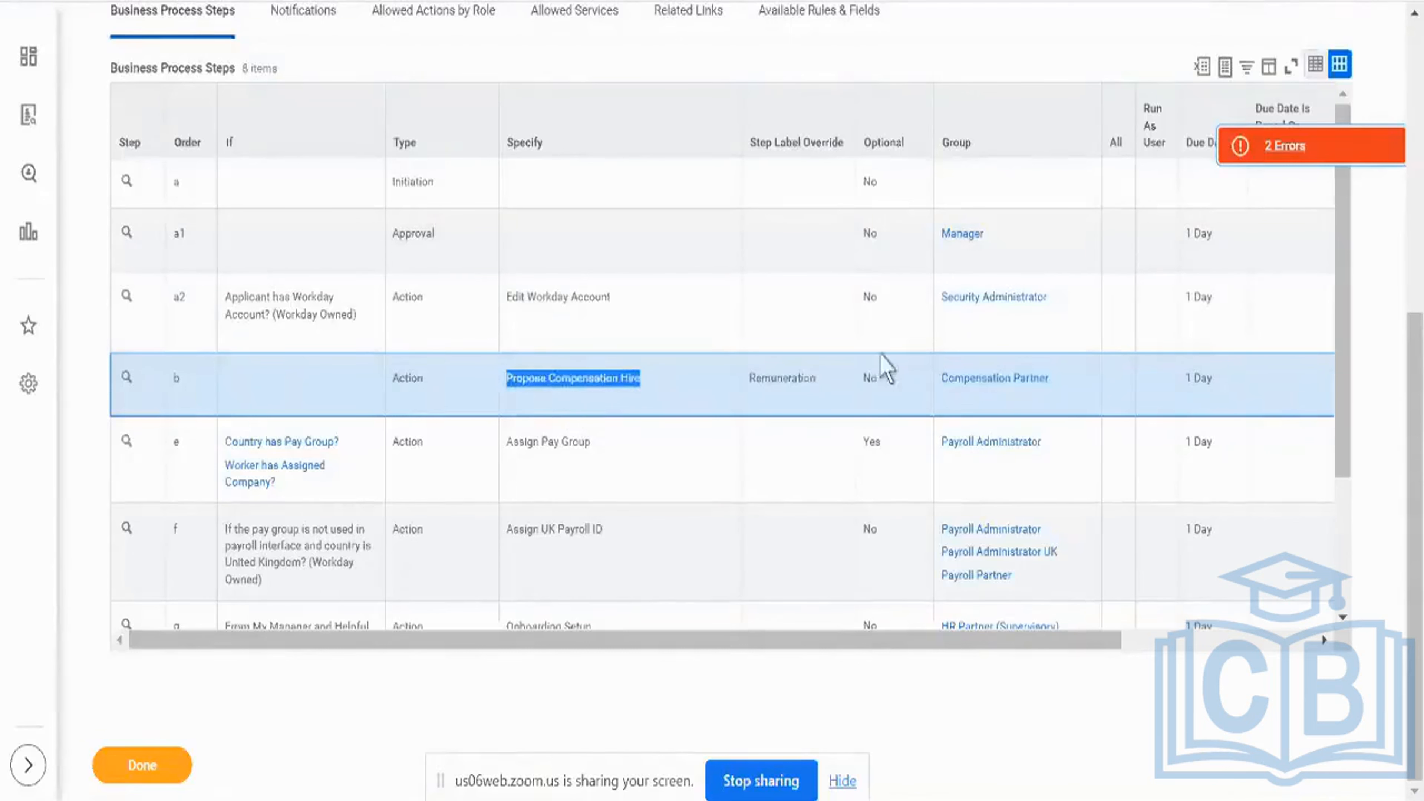
drag(938, 400, 969, 410)
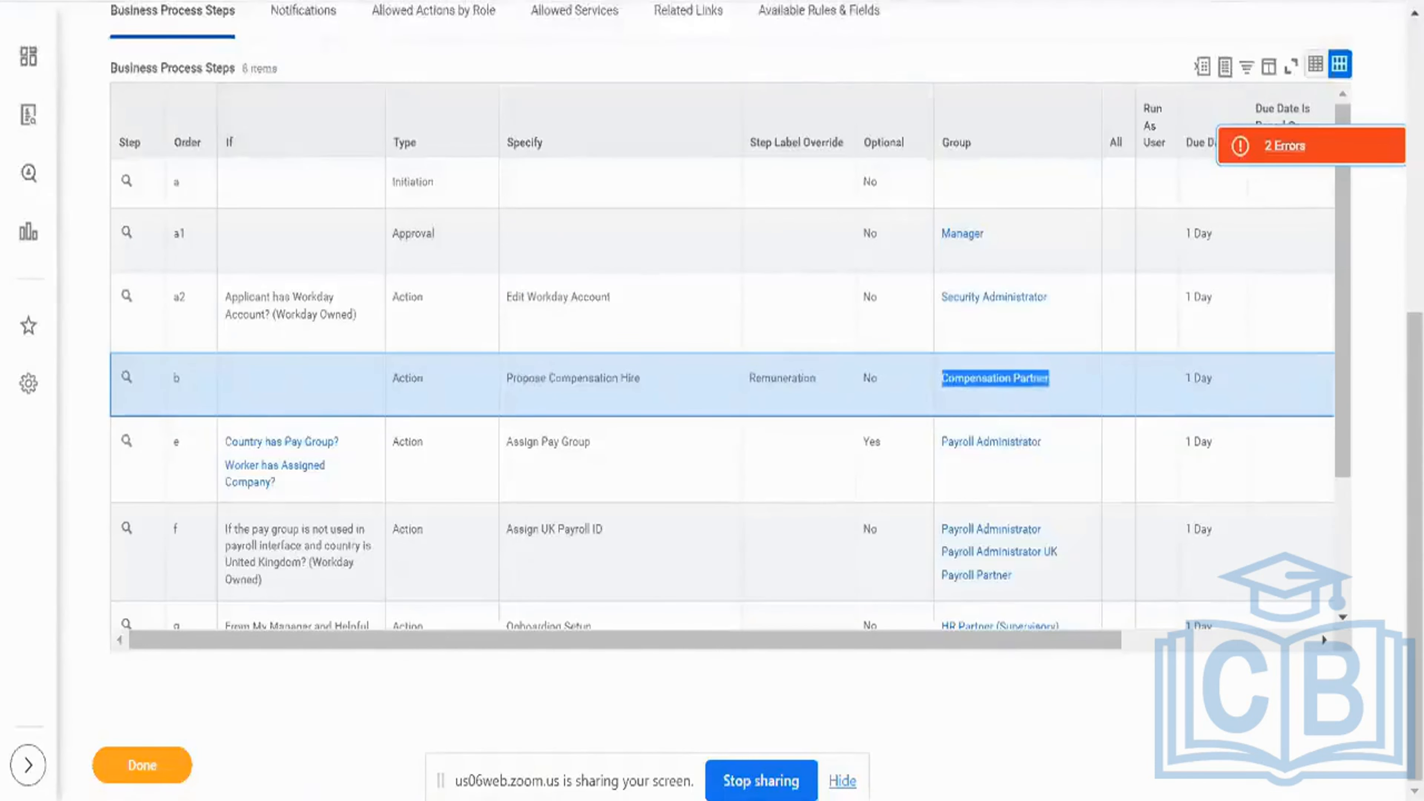
click(412, 2)
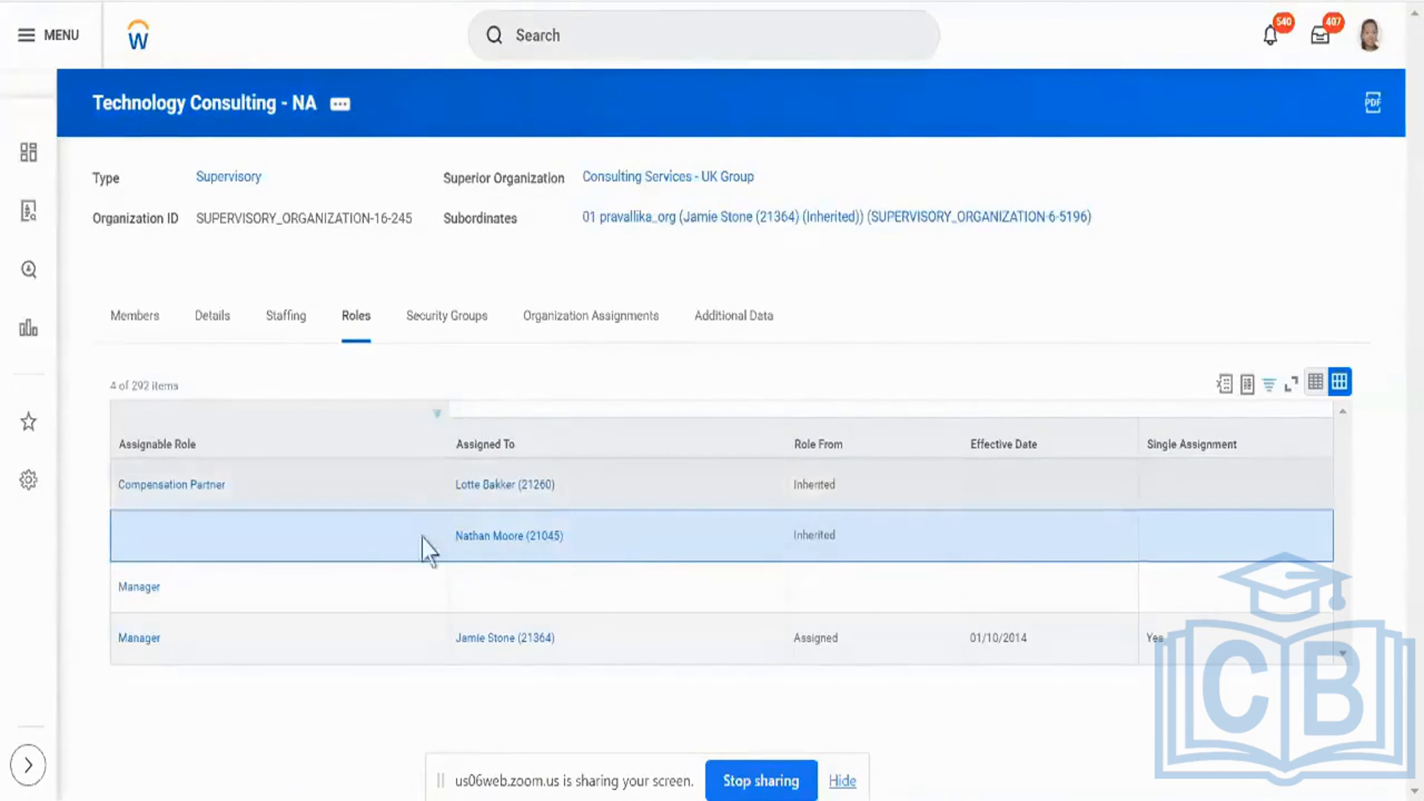
click(409, 1)
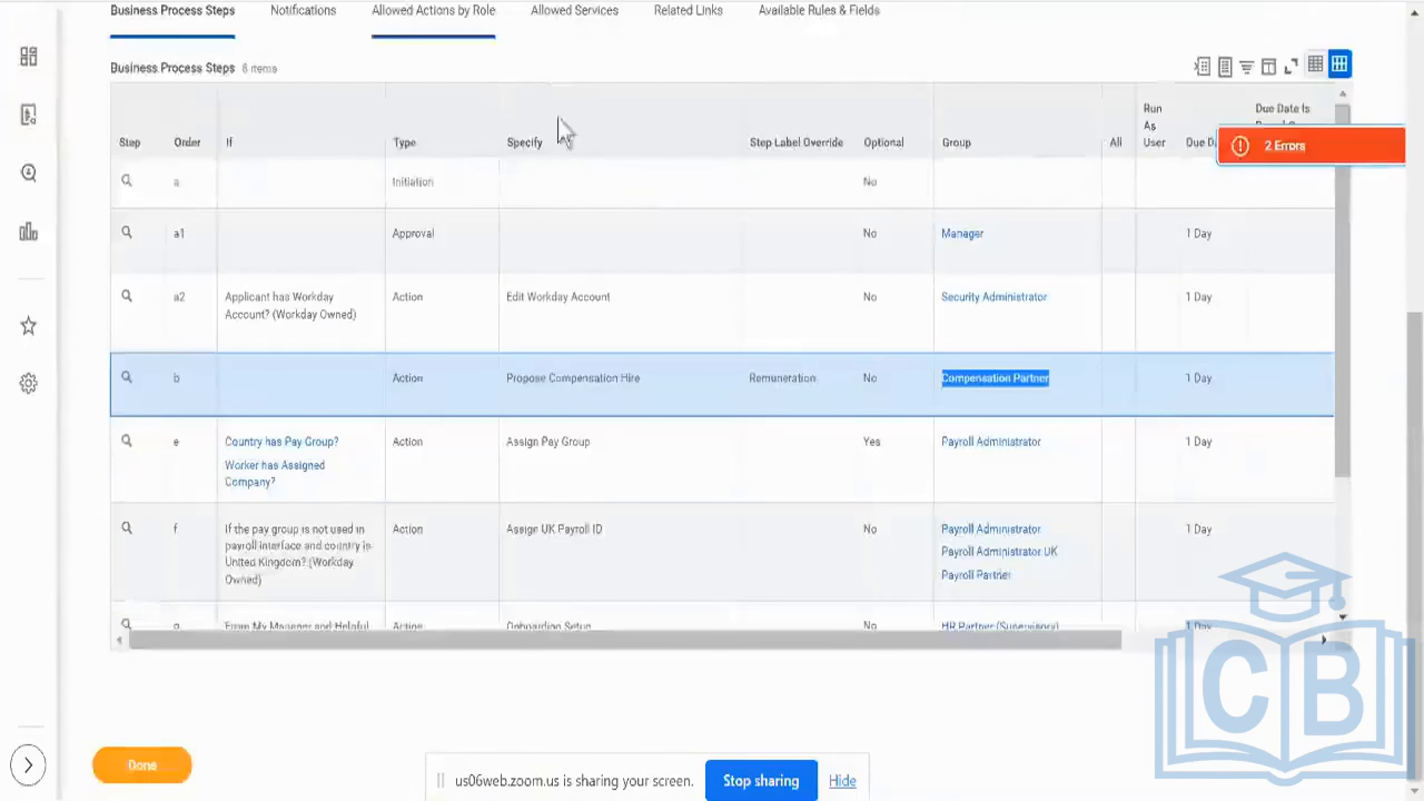
triple_click(578, 387)
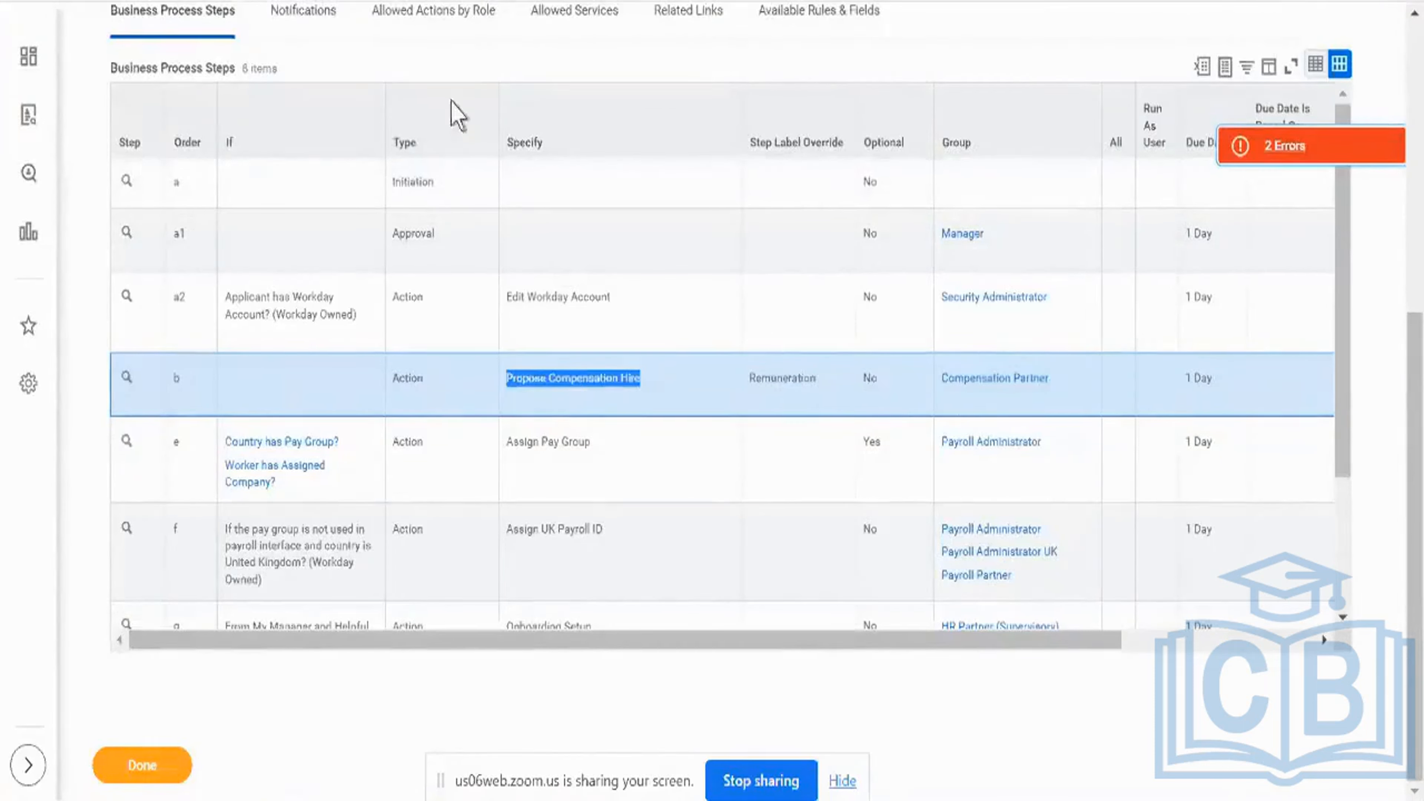
Return to the Technology Consulting - NA roles and examine the assigned manager and the Inherited and Assigned entries under Role From.
click(280, 1)
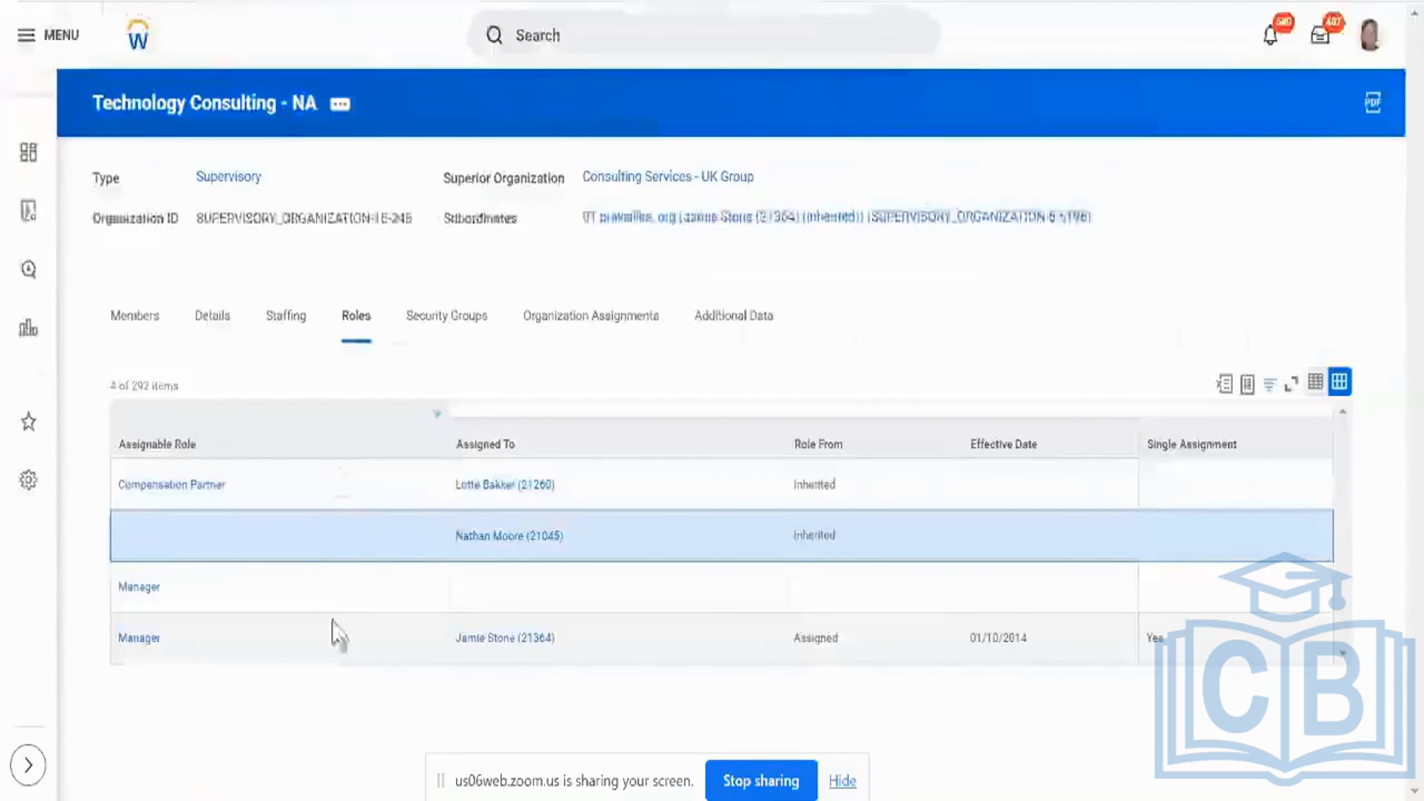
click(373, 645)
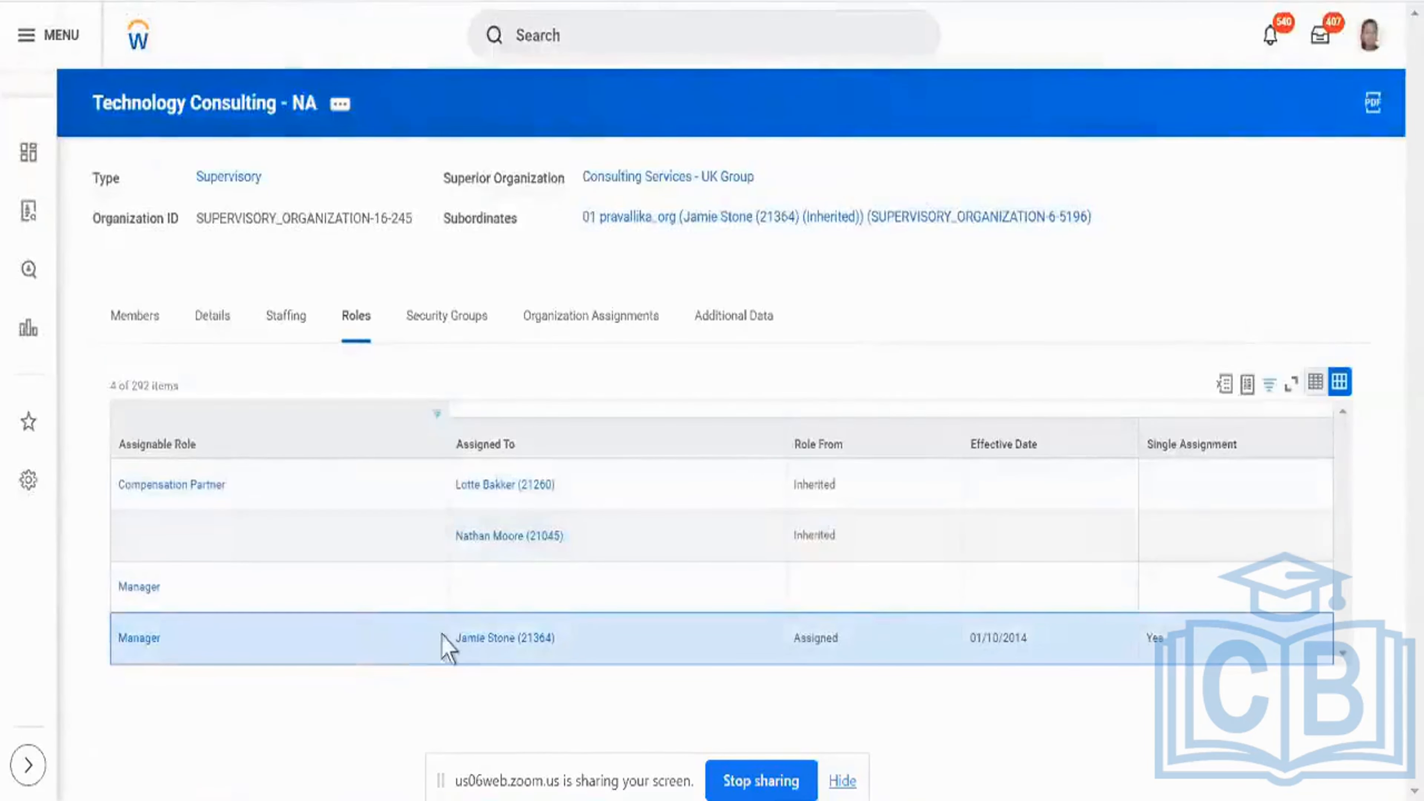
drag(445, 636, 566, 660)
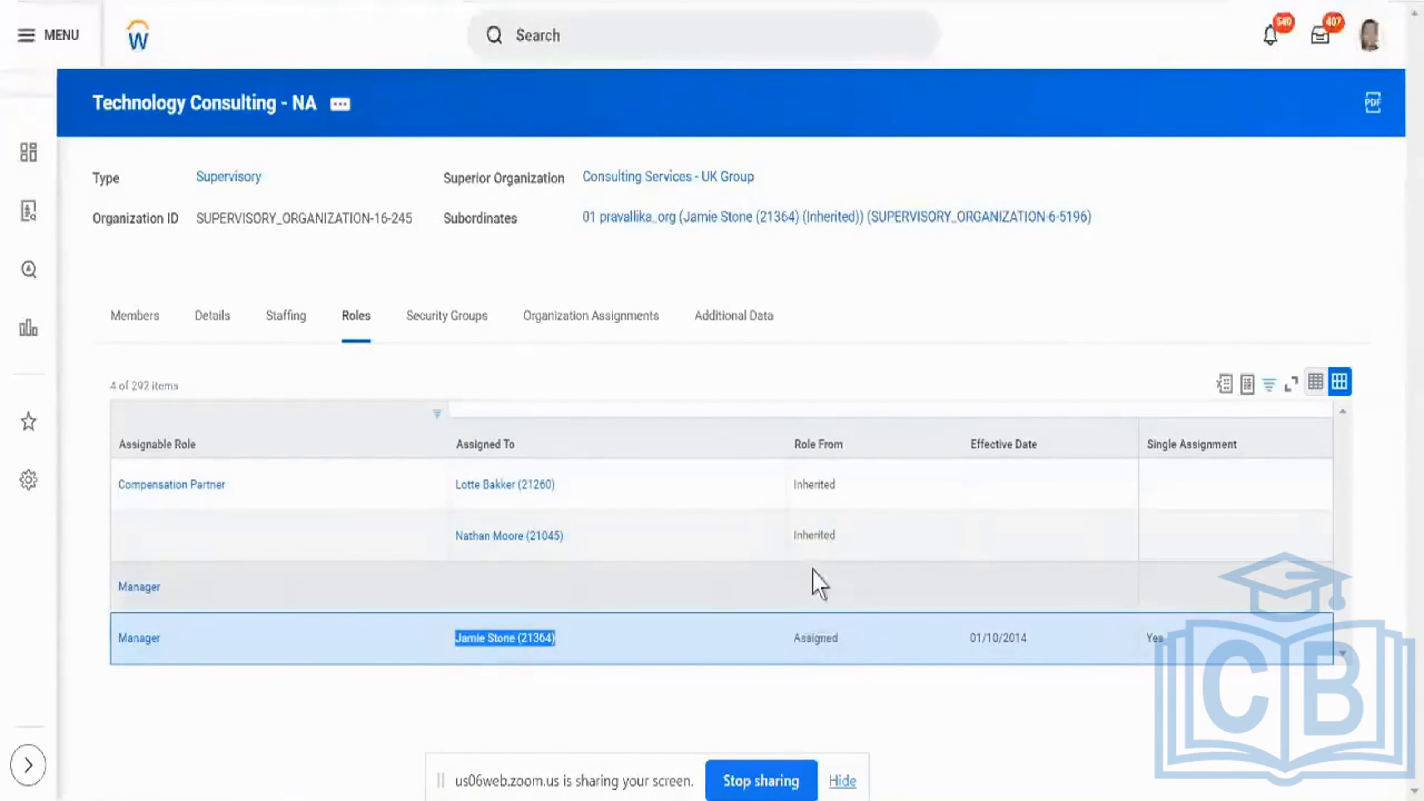
double_click(816, 544)
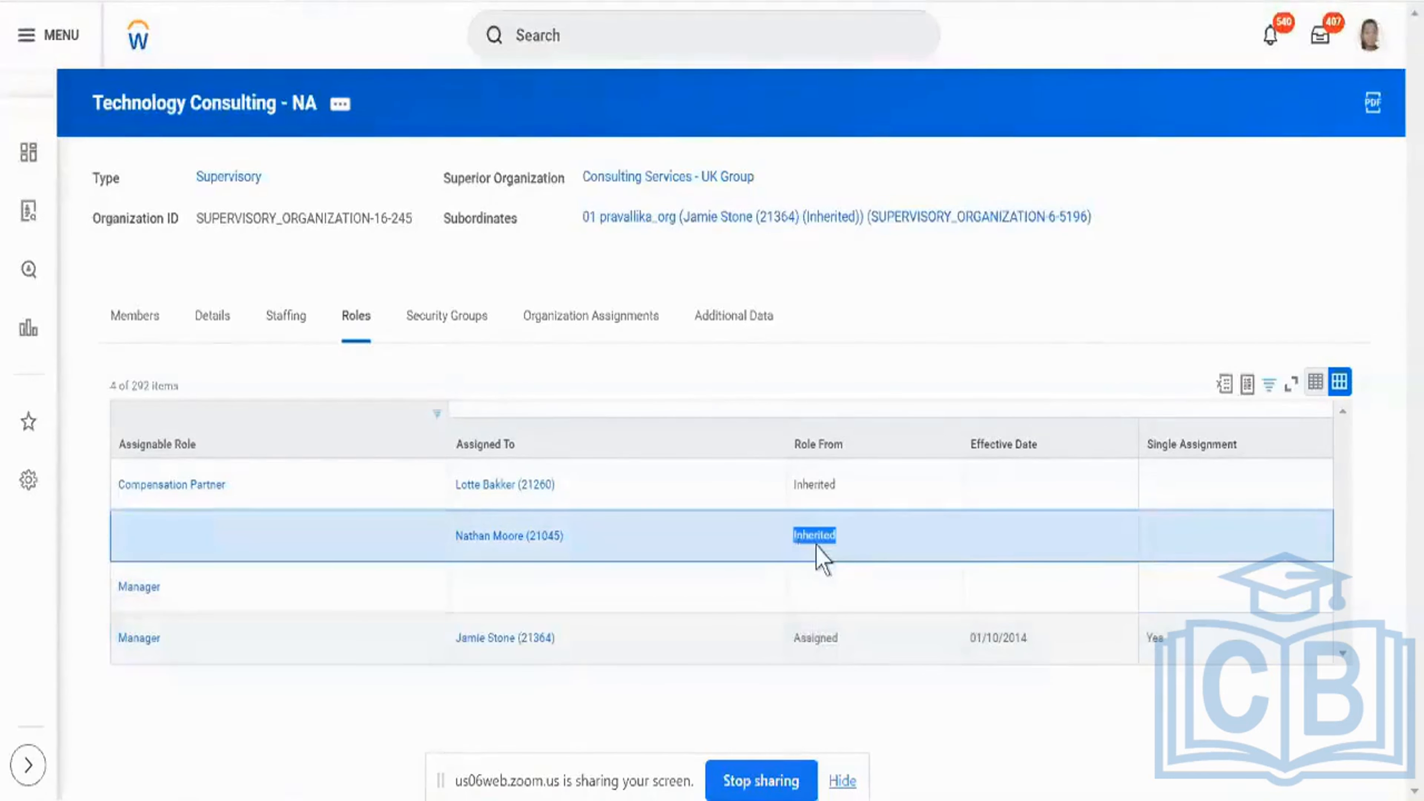
double_click(820, 653)
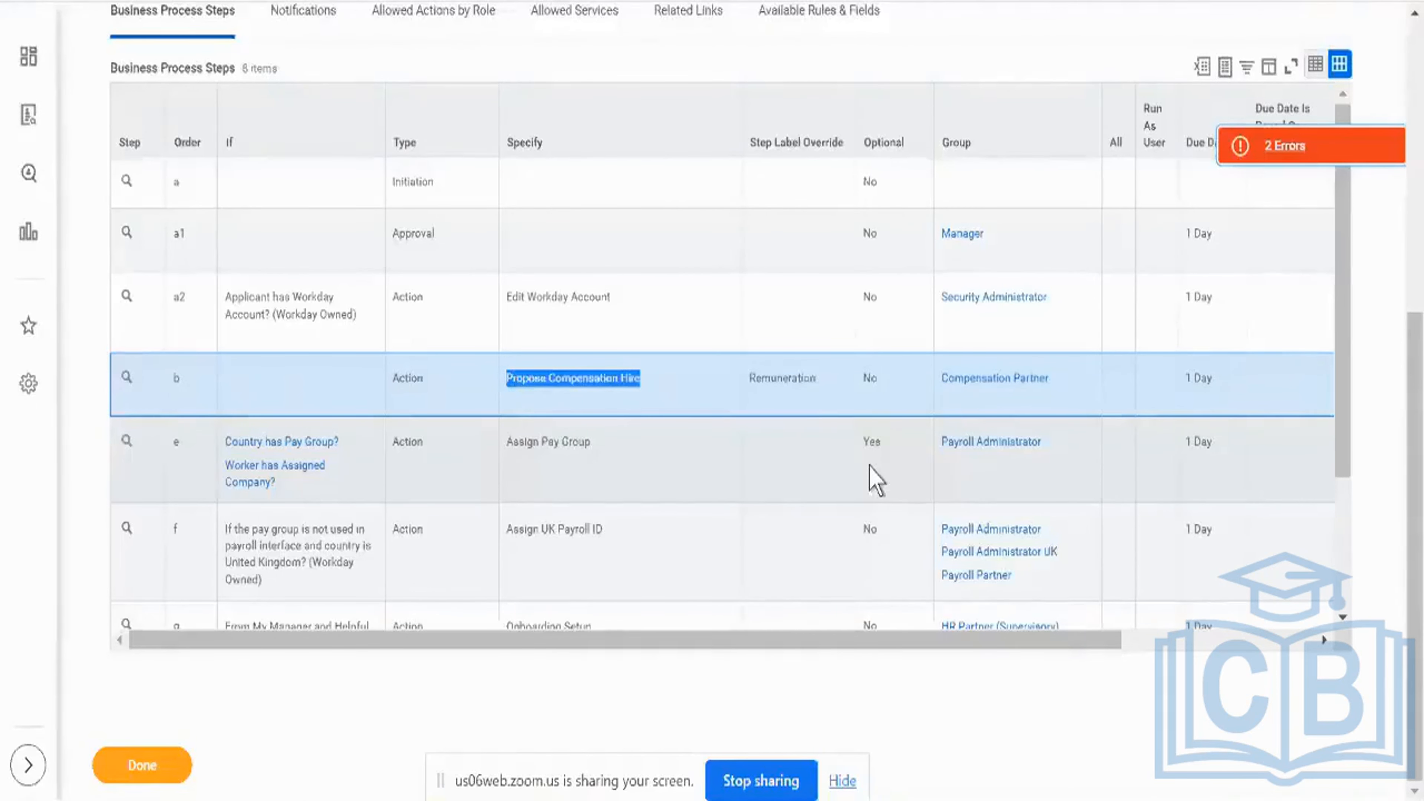
From the Hire (Simplified) definition, search for bp: hire and browse the Hire business process definitions of the various organizations.
scroll(876, 479, up, 5)
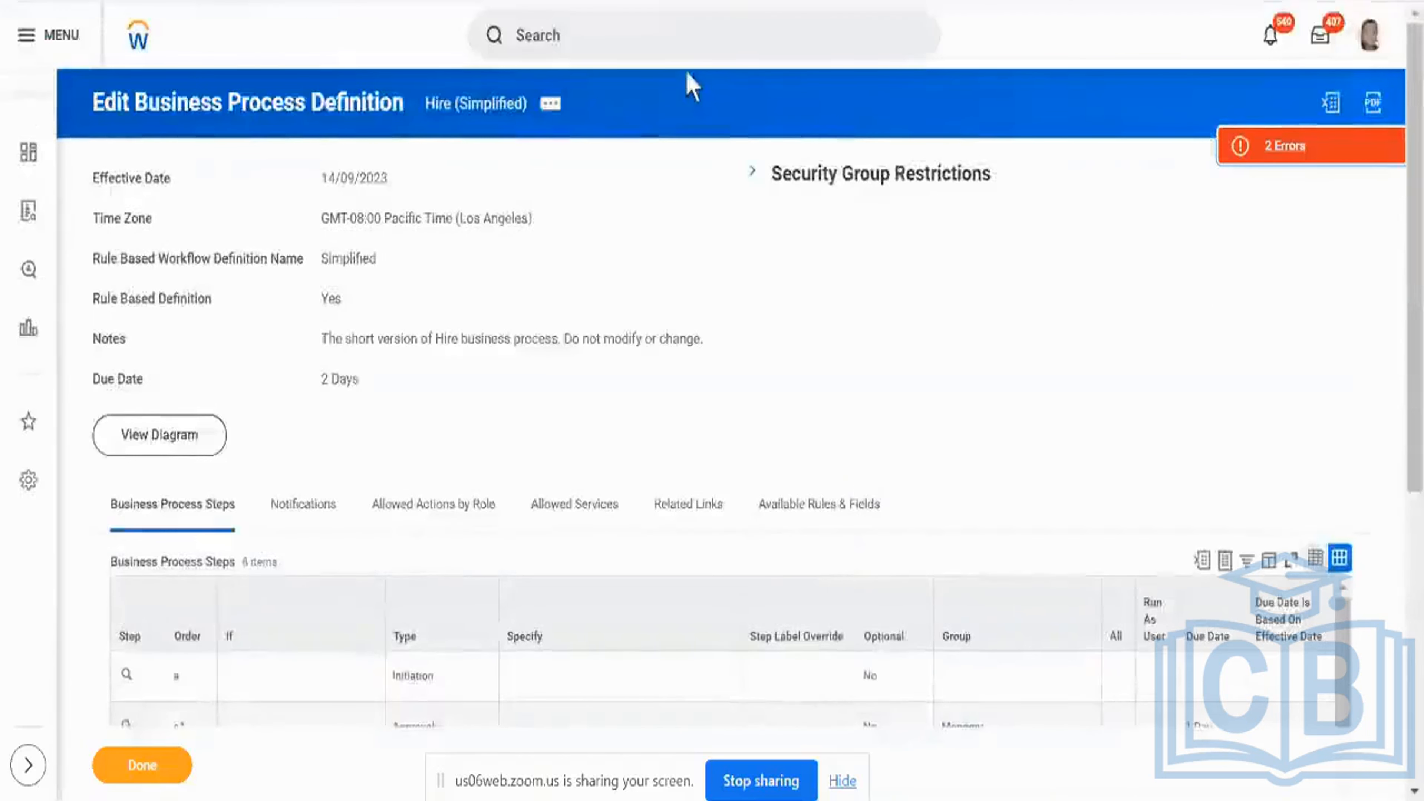
click(720, 44)
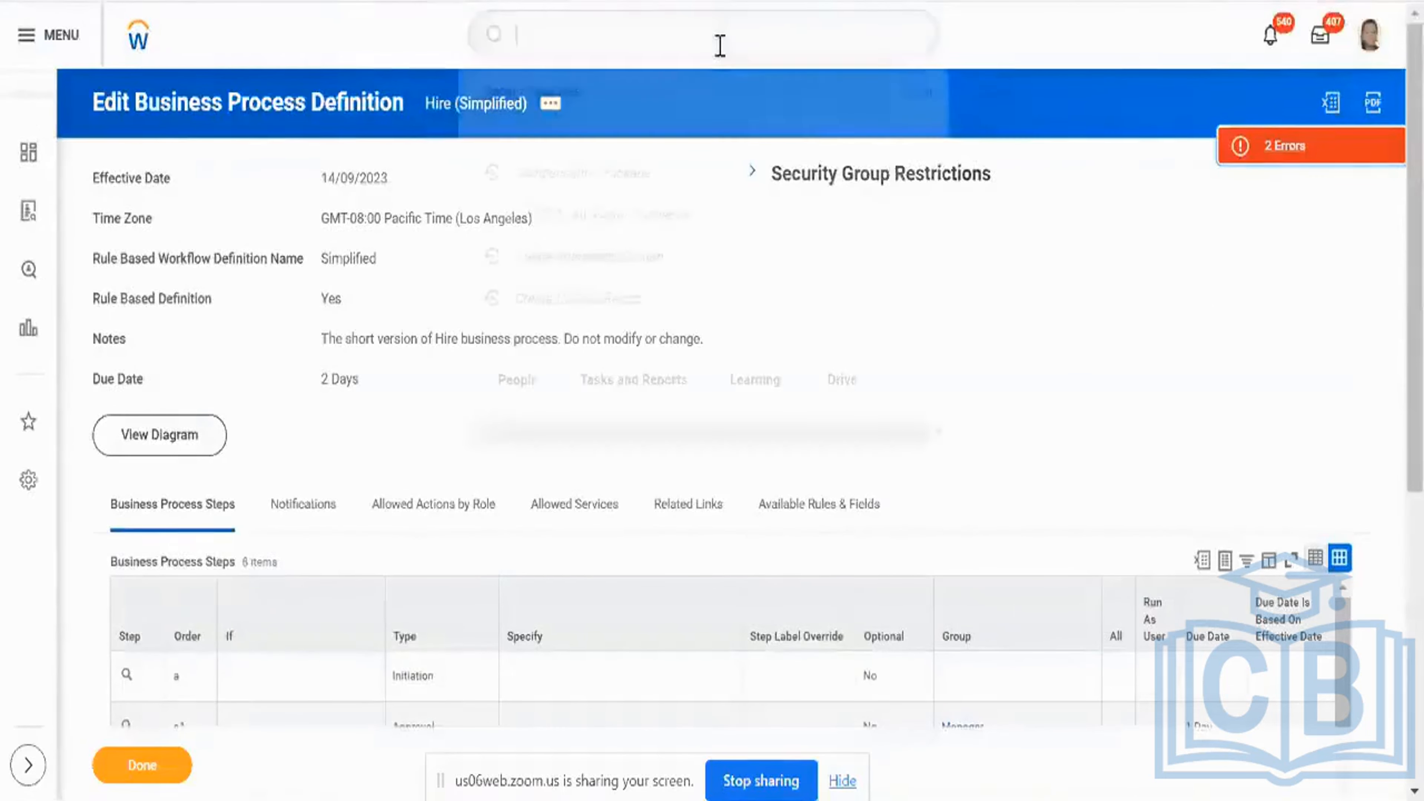
text(bp)
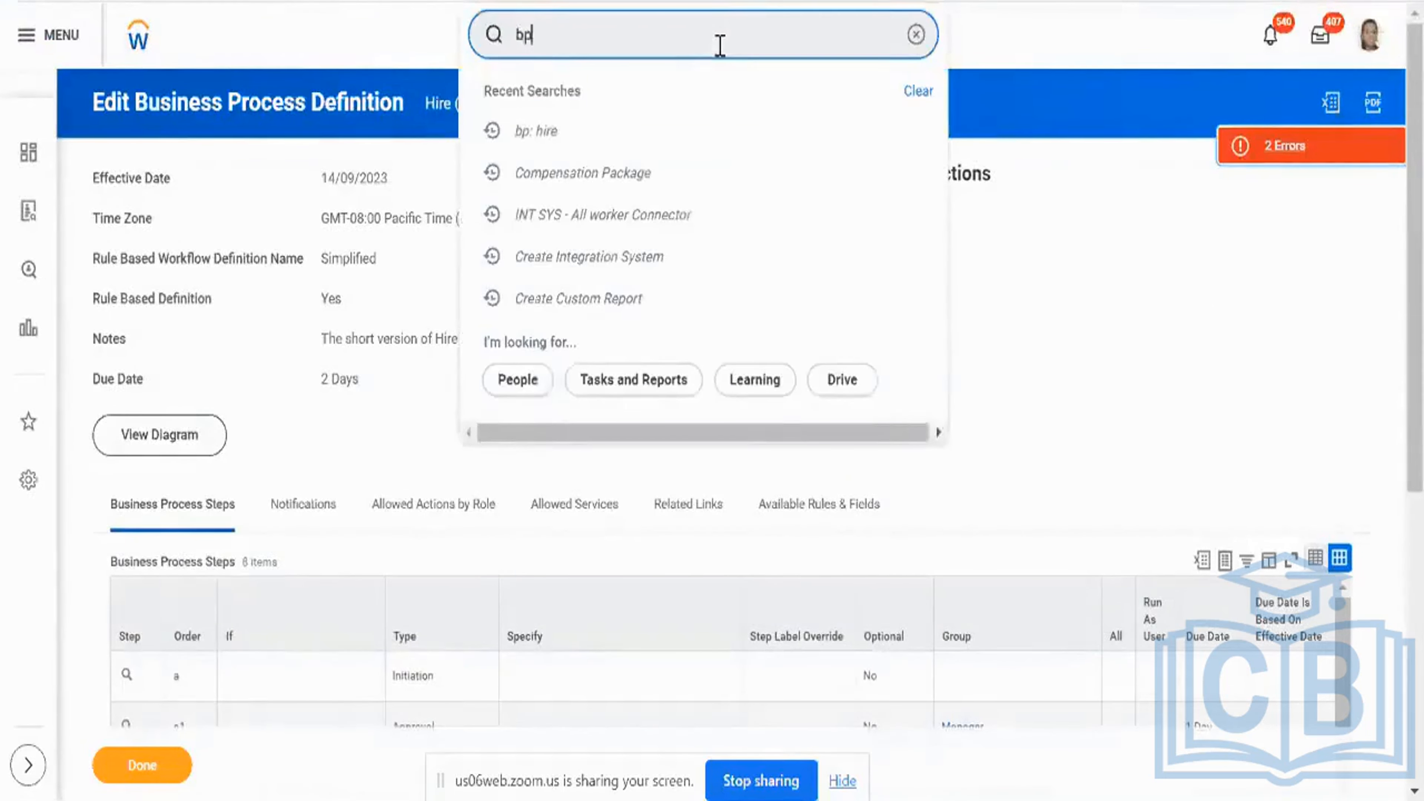
text(: )
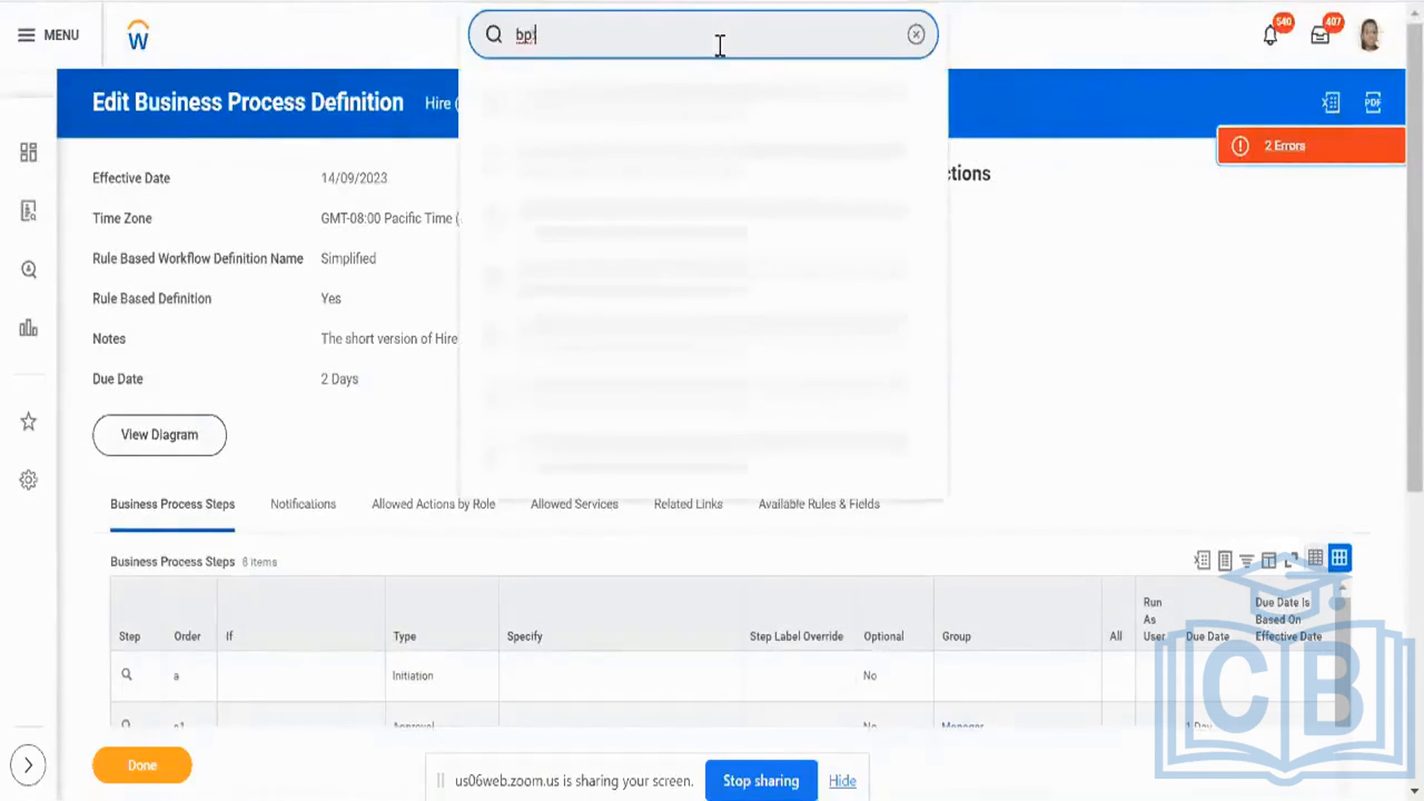
text(h)
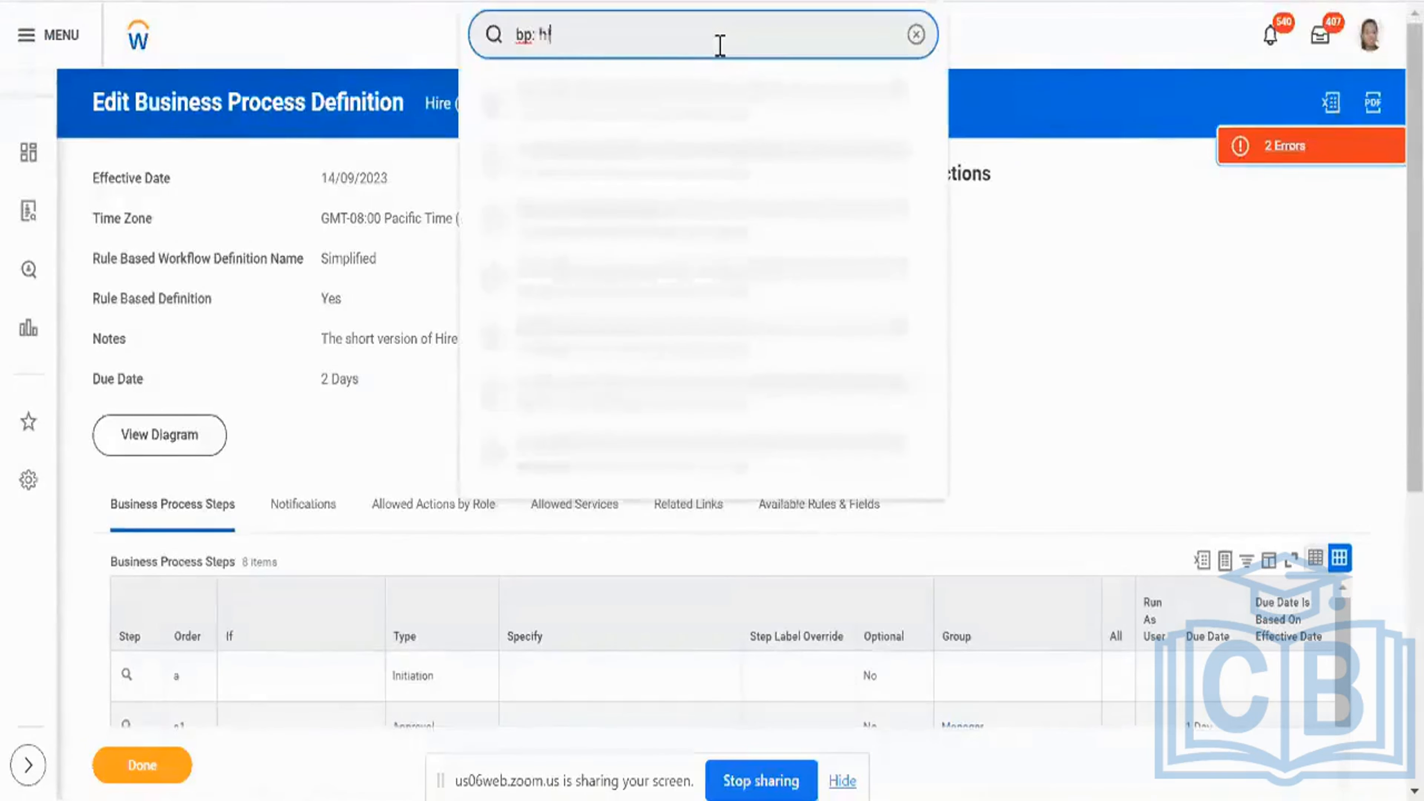
text(ire)
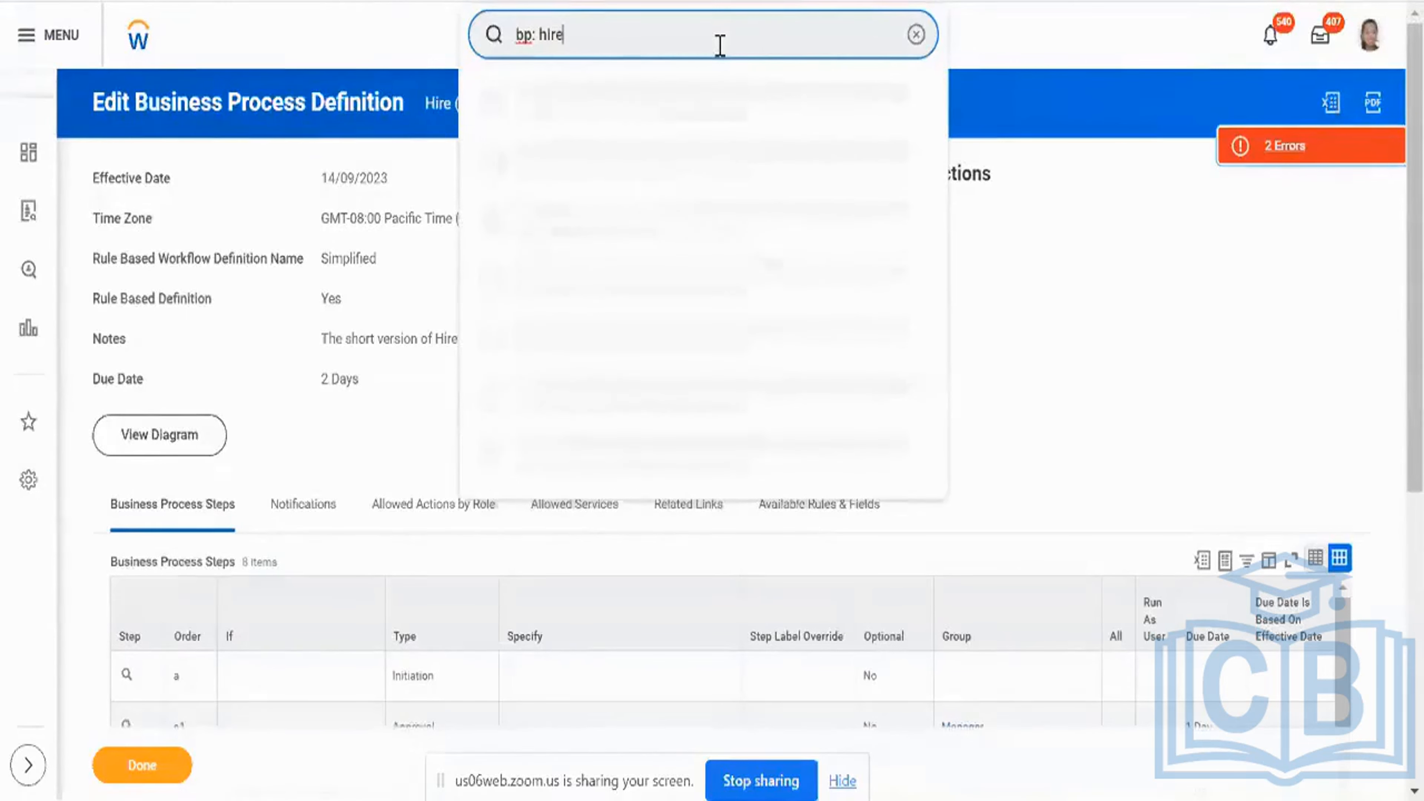
key(Return)
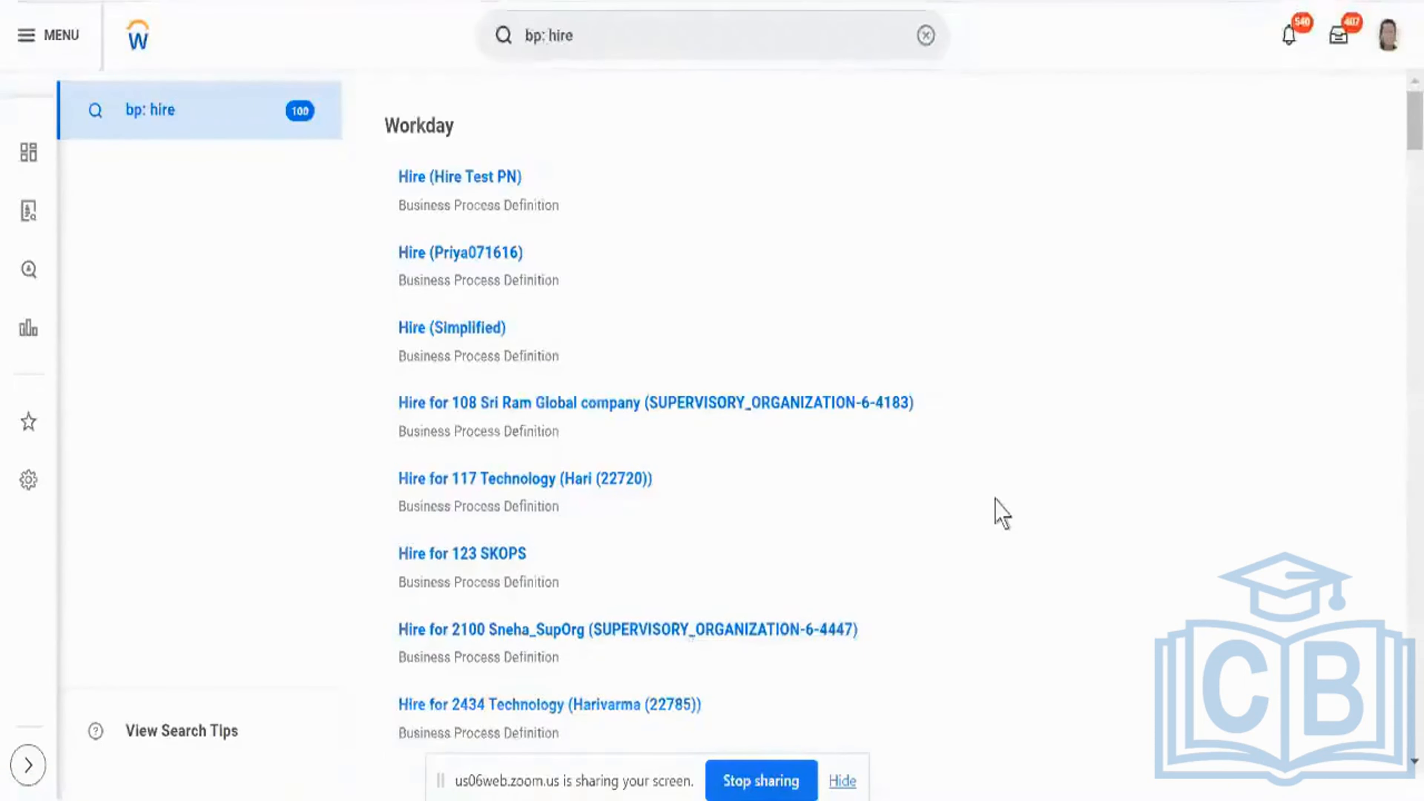
scroll(1001, 513, down, 15)
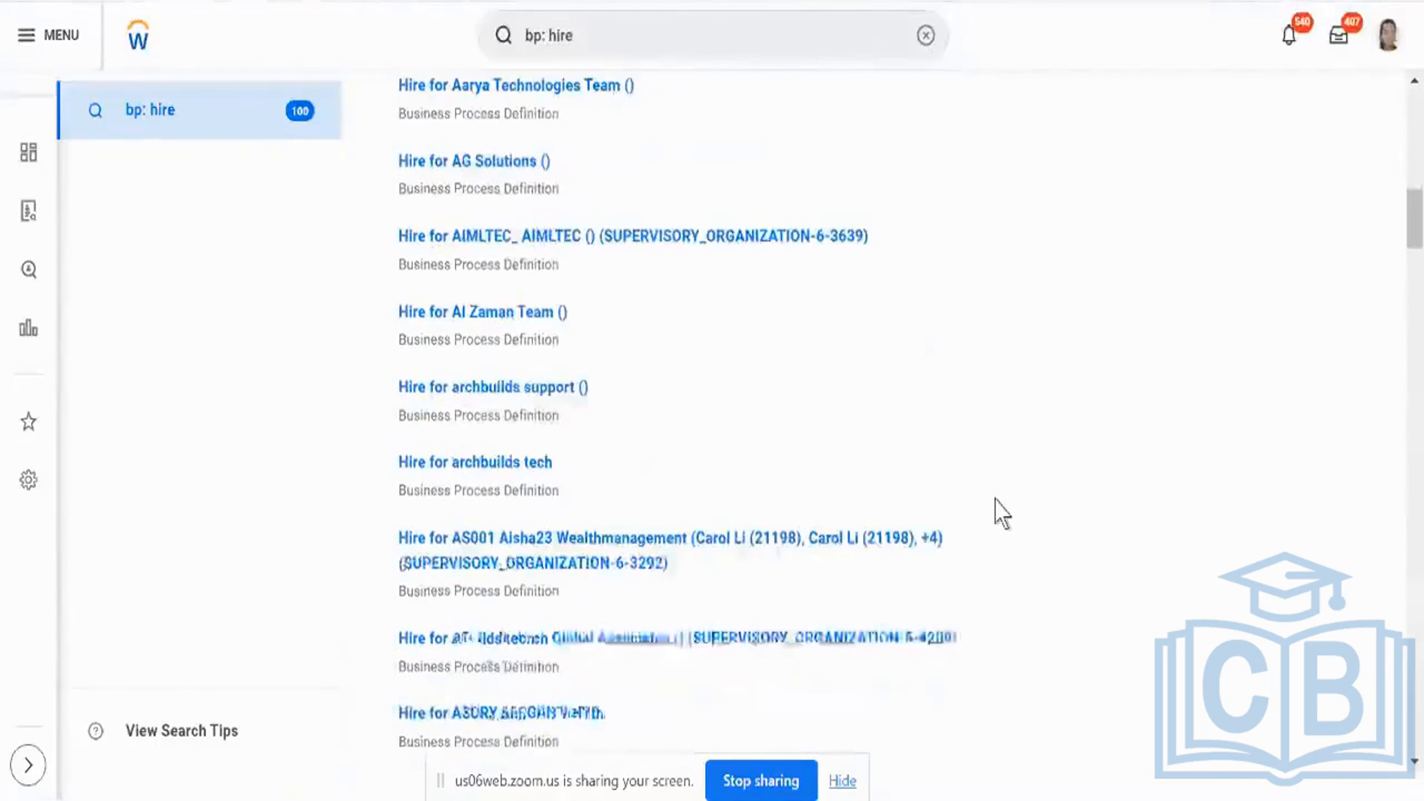